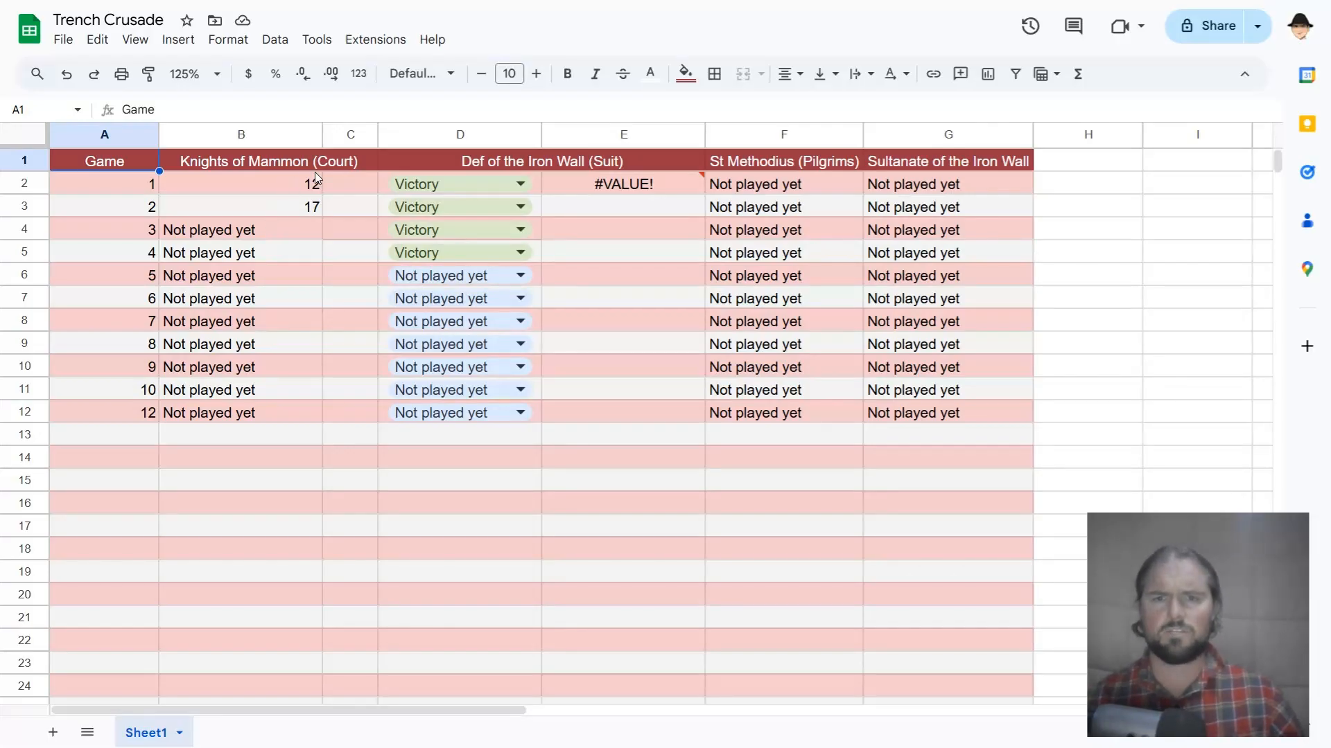
- Examine the OR formula in E2 and its Victory, Draw and Defeat conditions along with the OR function help
click(559, 185)
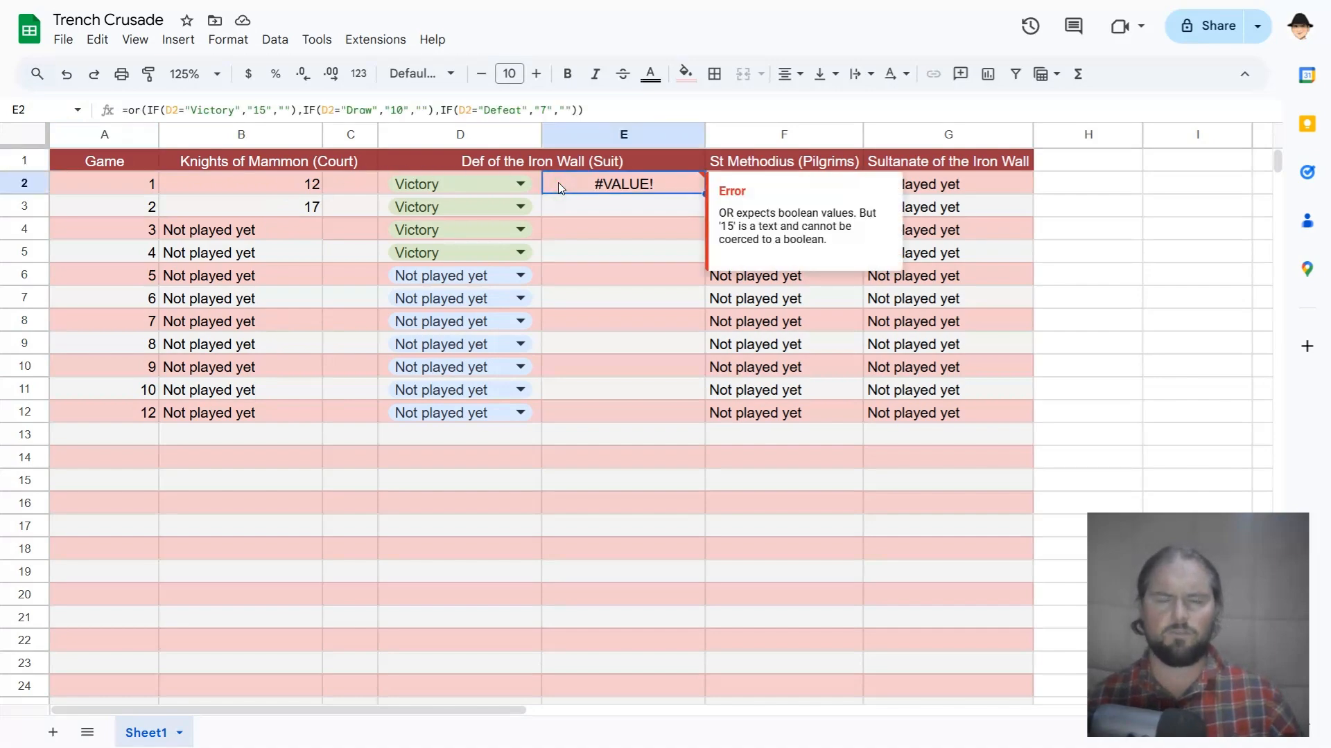
double_click(559, 183)
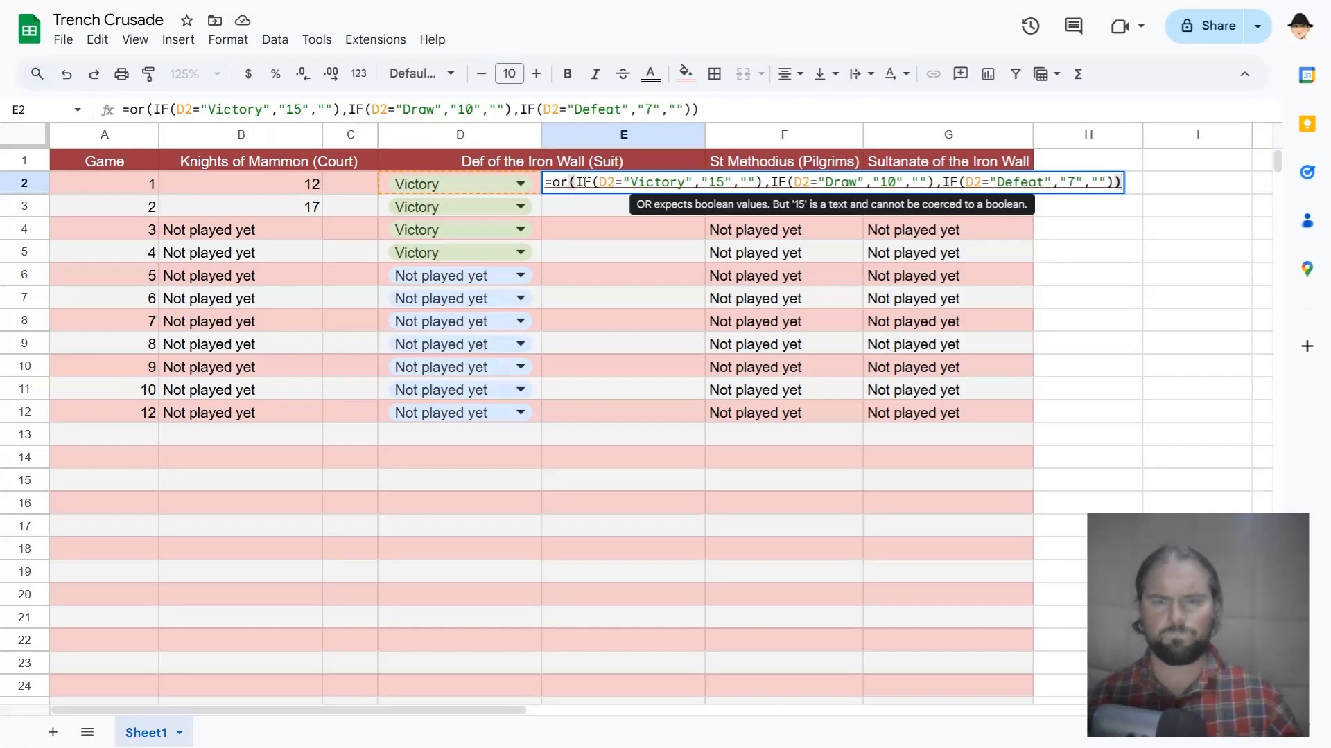
click(590, 183)
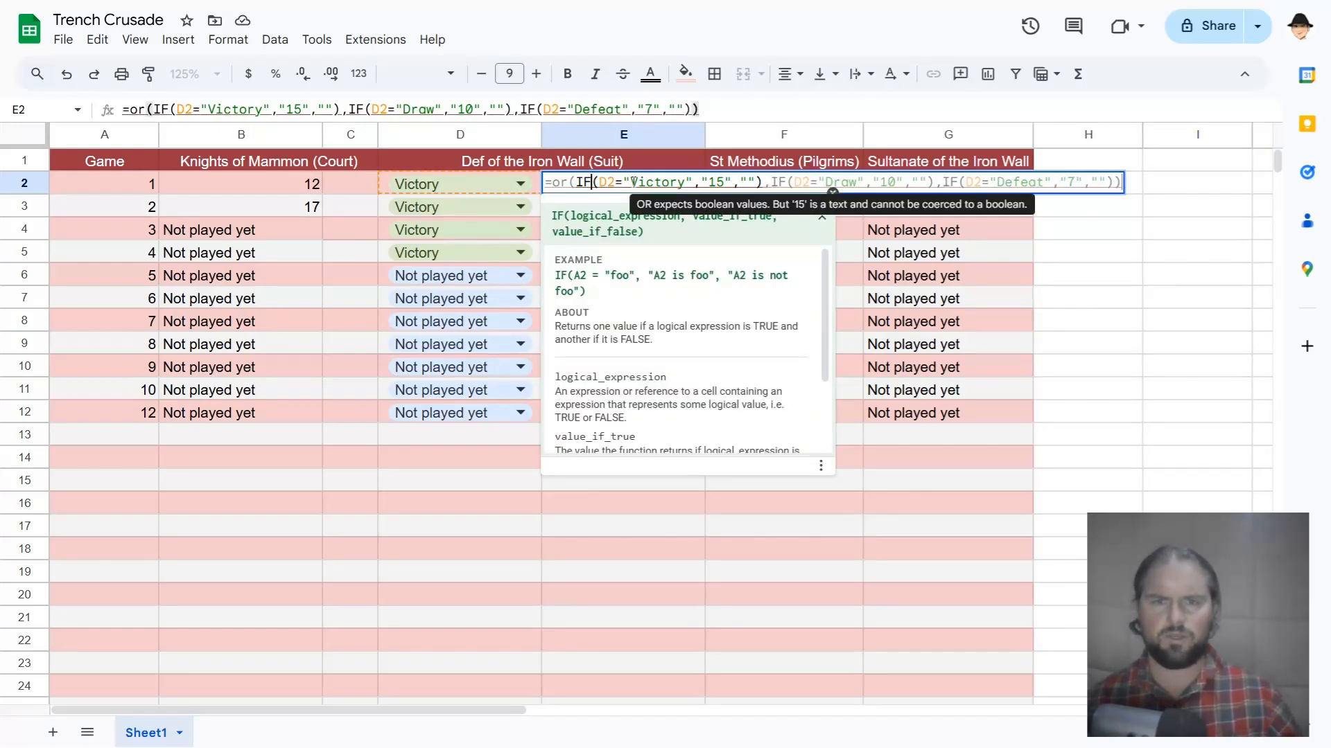
click(716, 183)
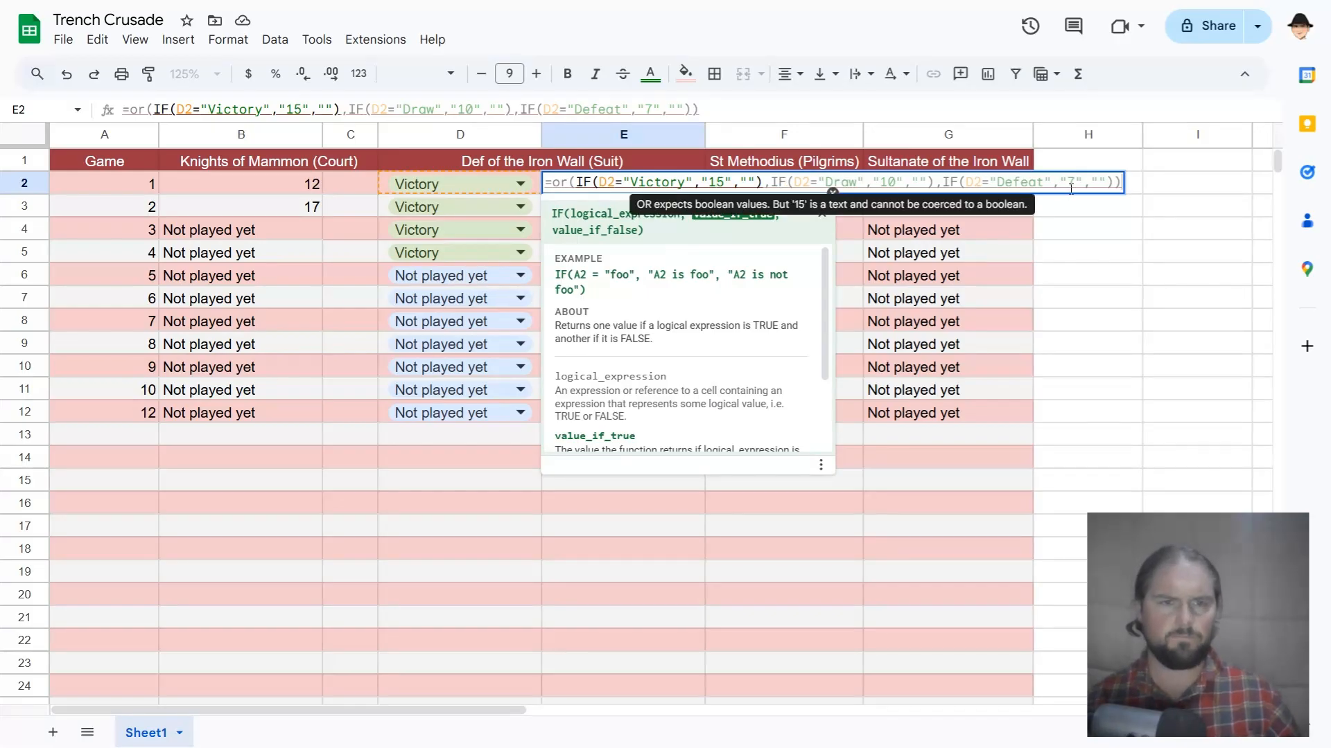
click(568, 182)
click(578, 181)
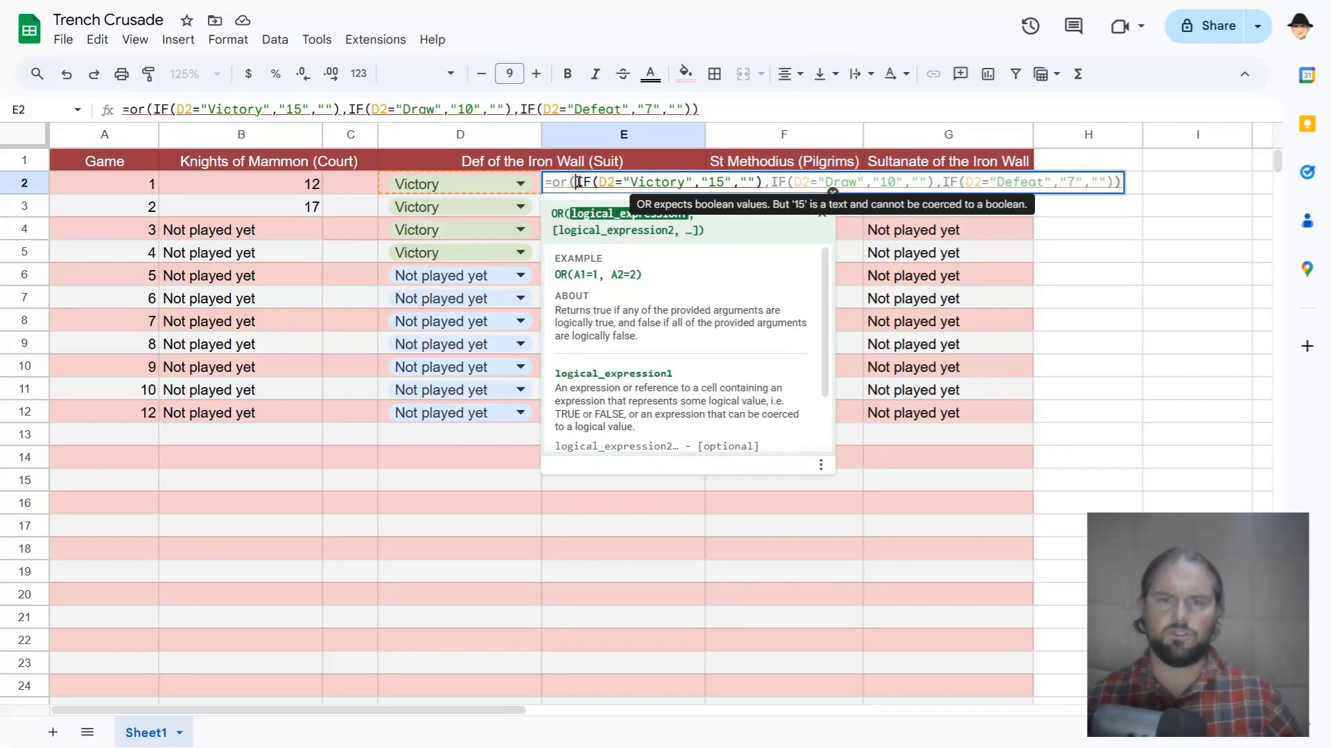
double_click(632, 182)
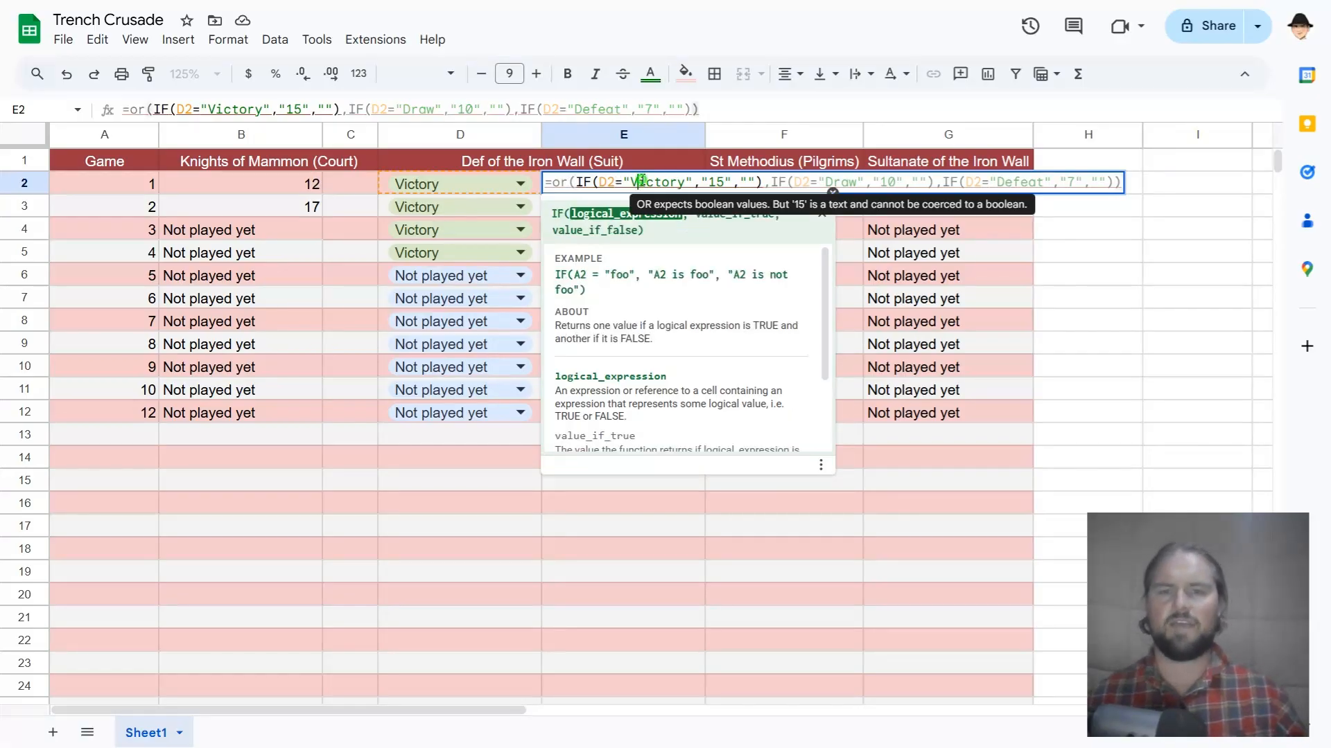
double_click(829, 182)
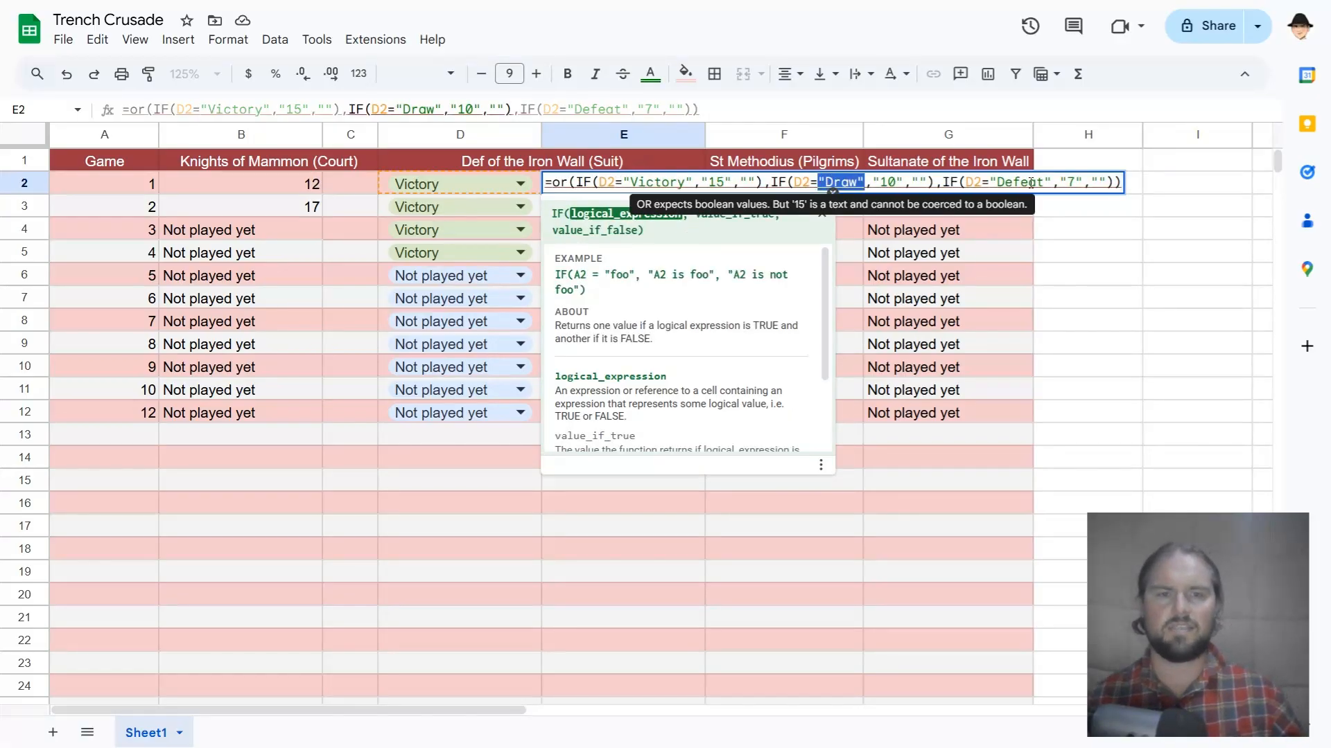
double_click(1031, 182)
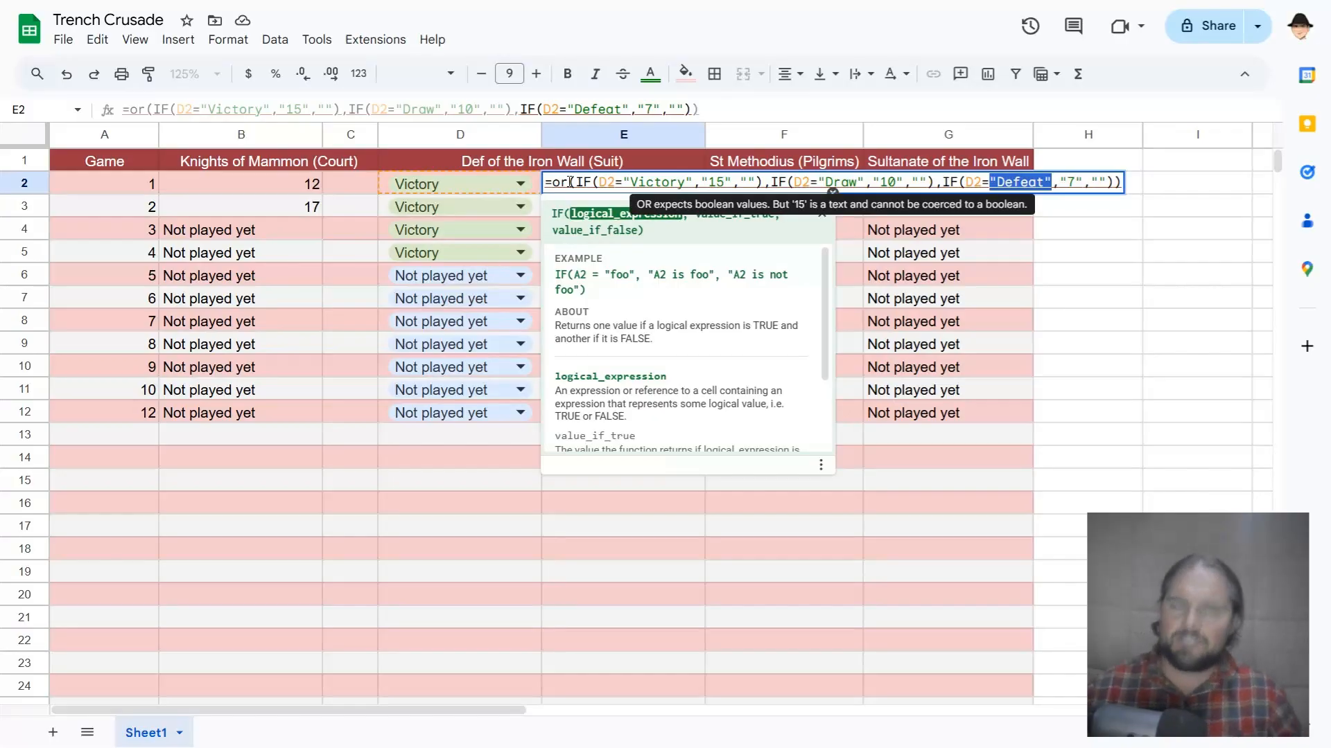
click(570, 181)
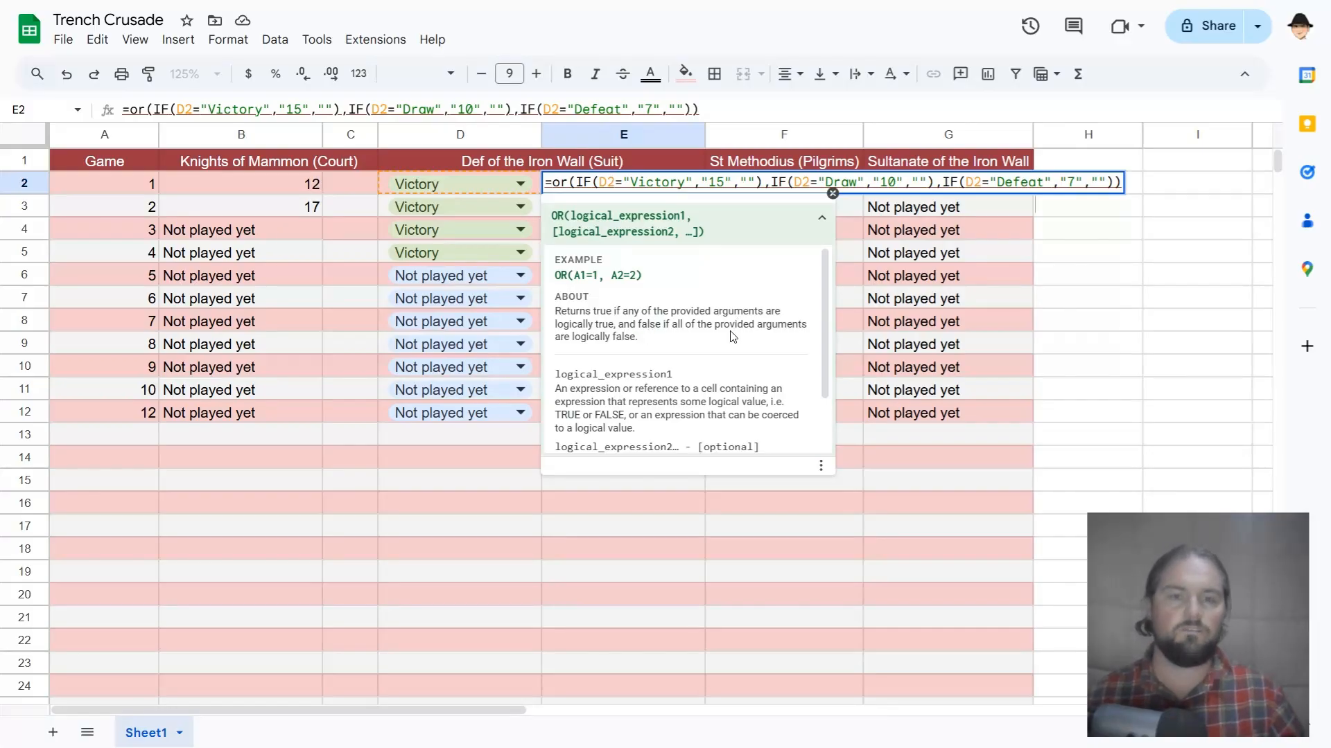
key(Escape)
- Enter the test values TRUE, FALSE and TRUE in cells I1, J1 and K1
scroll(747, 262, right, 5)
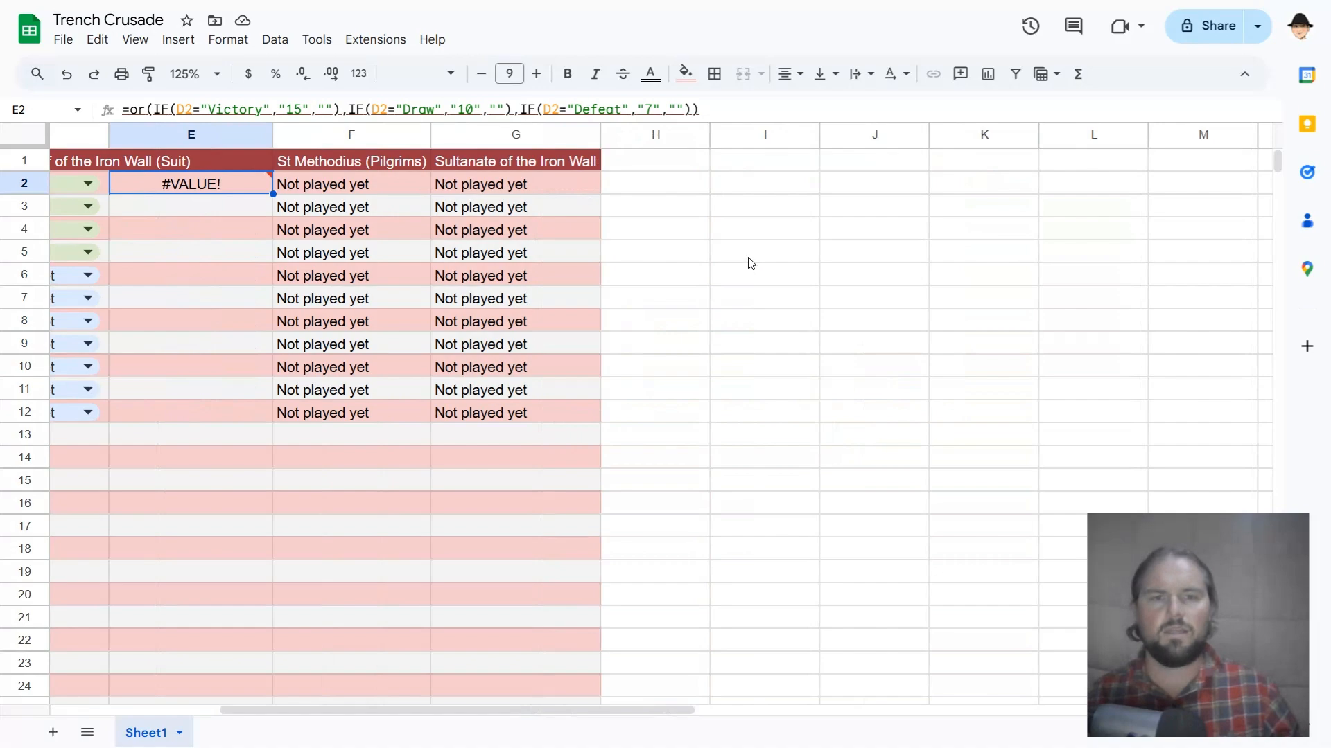
click(827, 190)
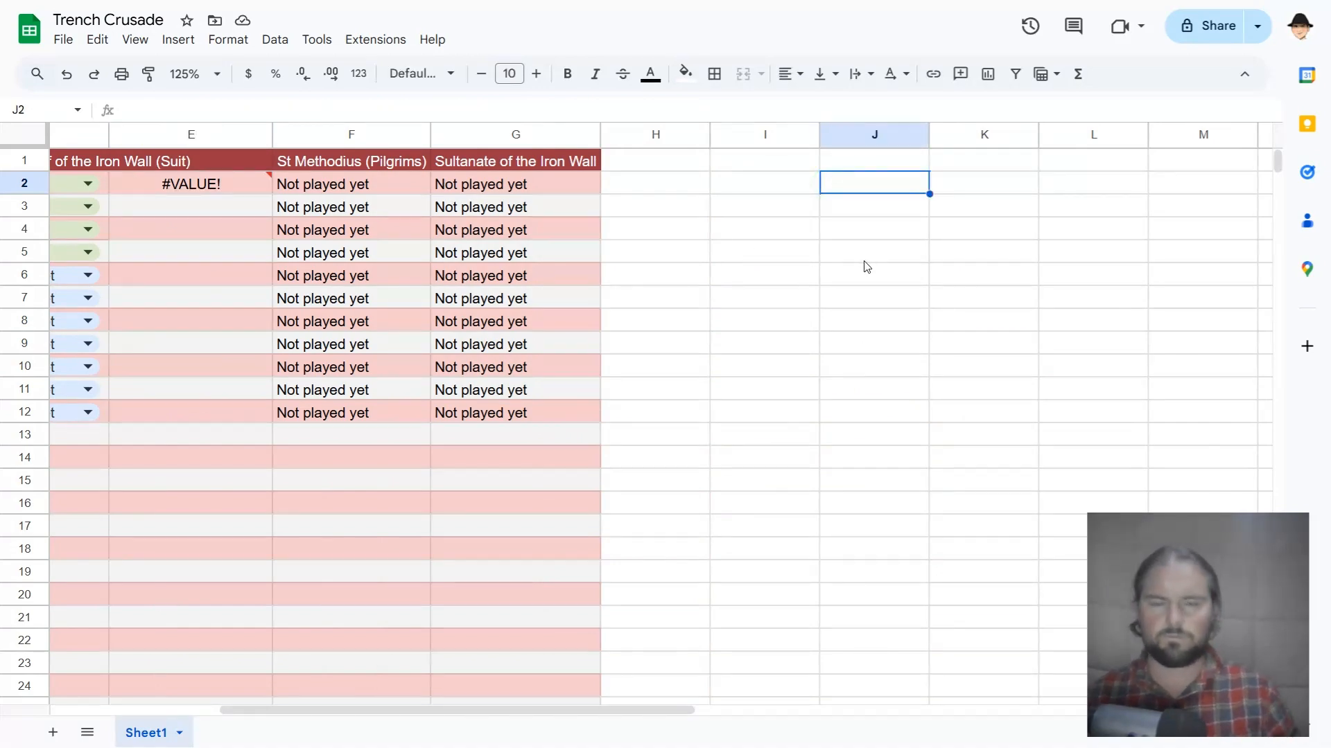
key(Up)
key(Left)
text(TRUE)
key(Tab)
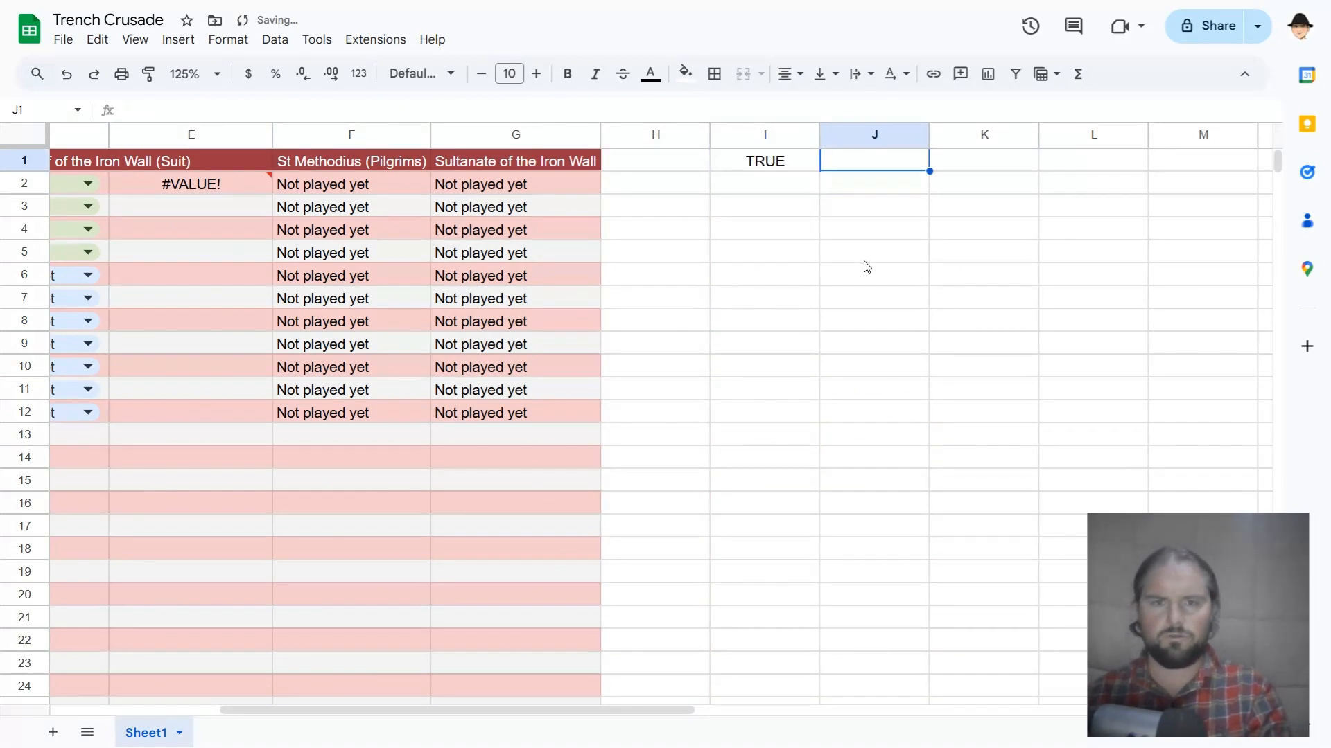
text(FALSE)
key(Tab)
text(TRUE)
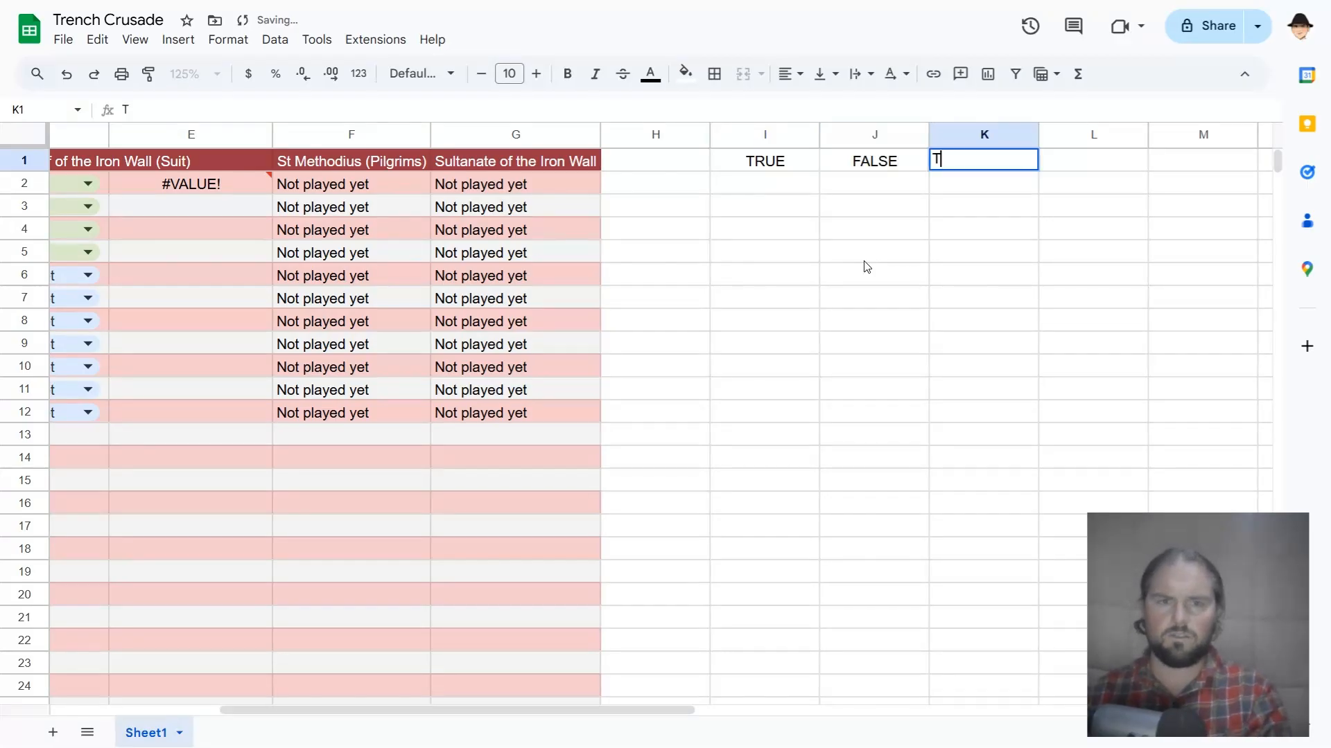
key(Return)
- Enter the formula =OR(I1,J1,K1) in cell I3
key(Down)
text(=OR()
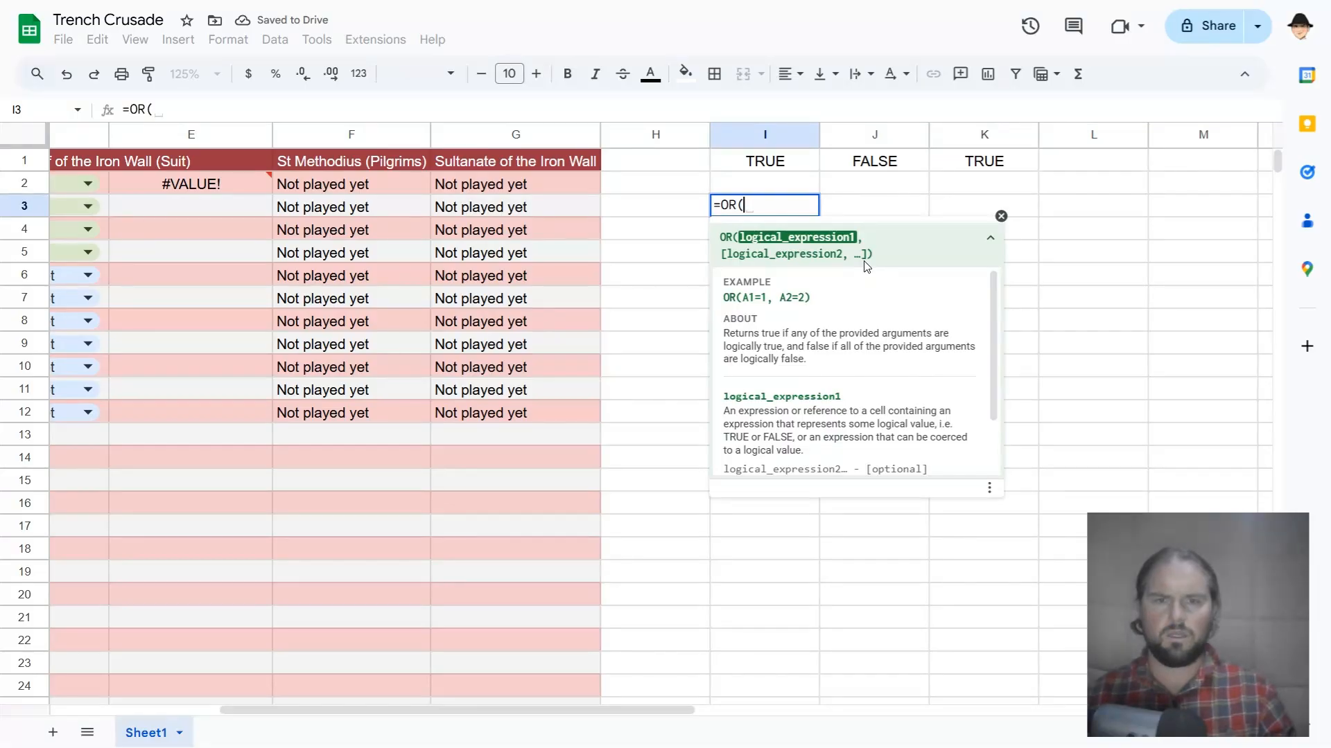
key(Up)
key(Up)
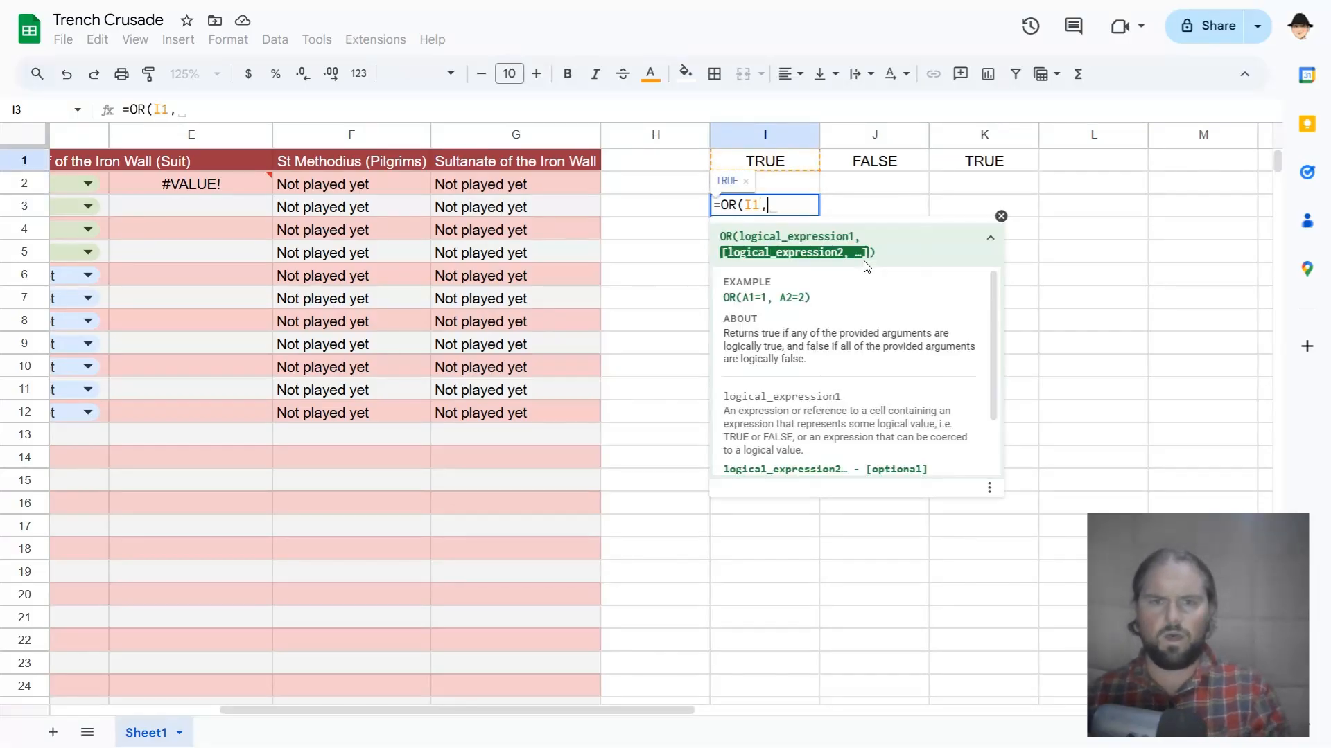
text(,)
key(Up)
key(Up)
key(Right)
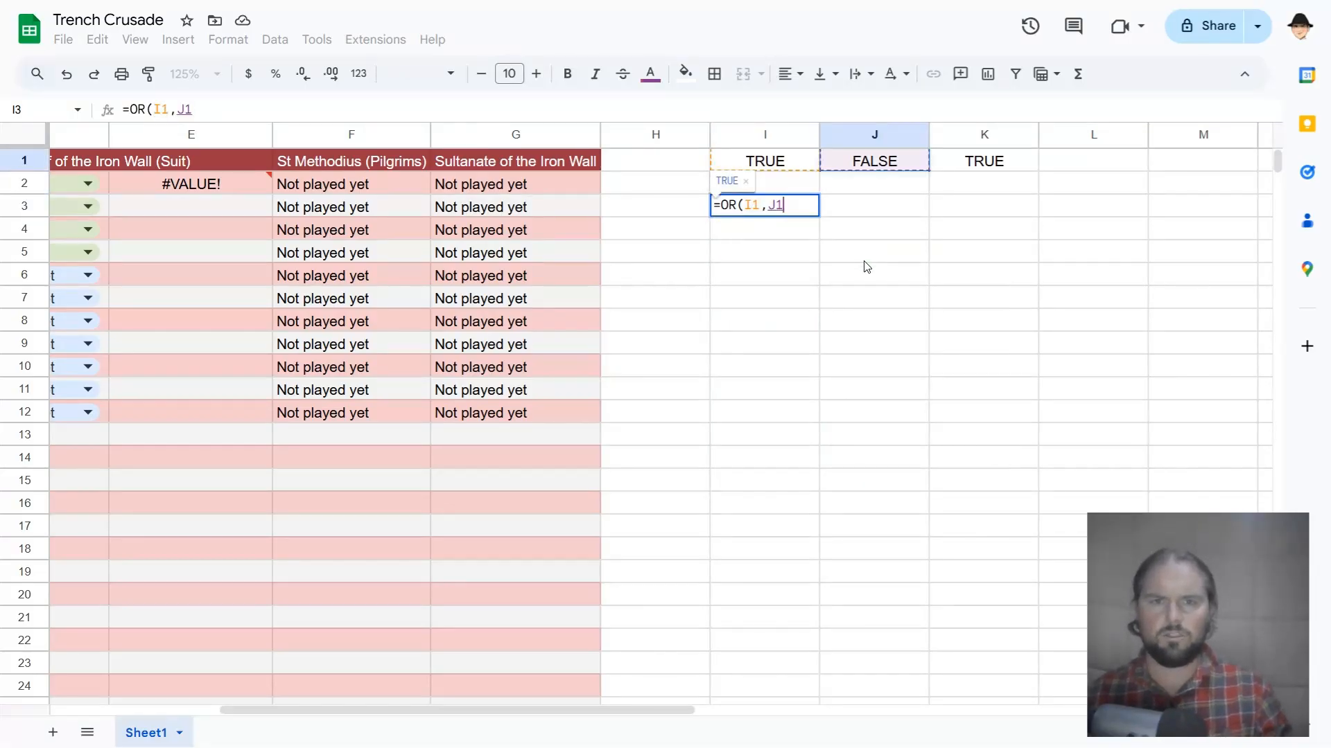
text(,)
key(Up)
key(Up)
key(Right)
key(Right)
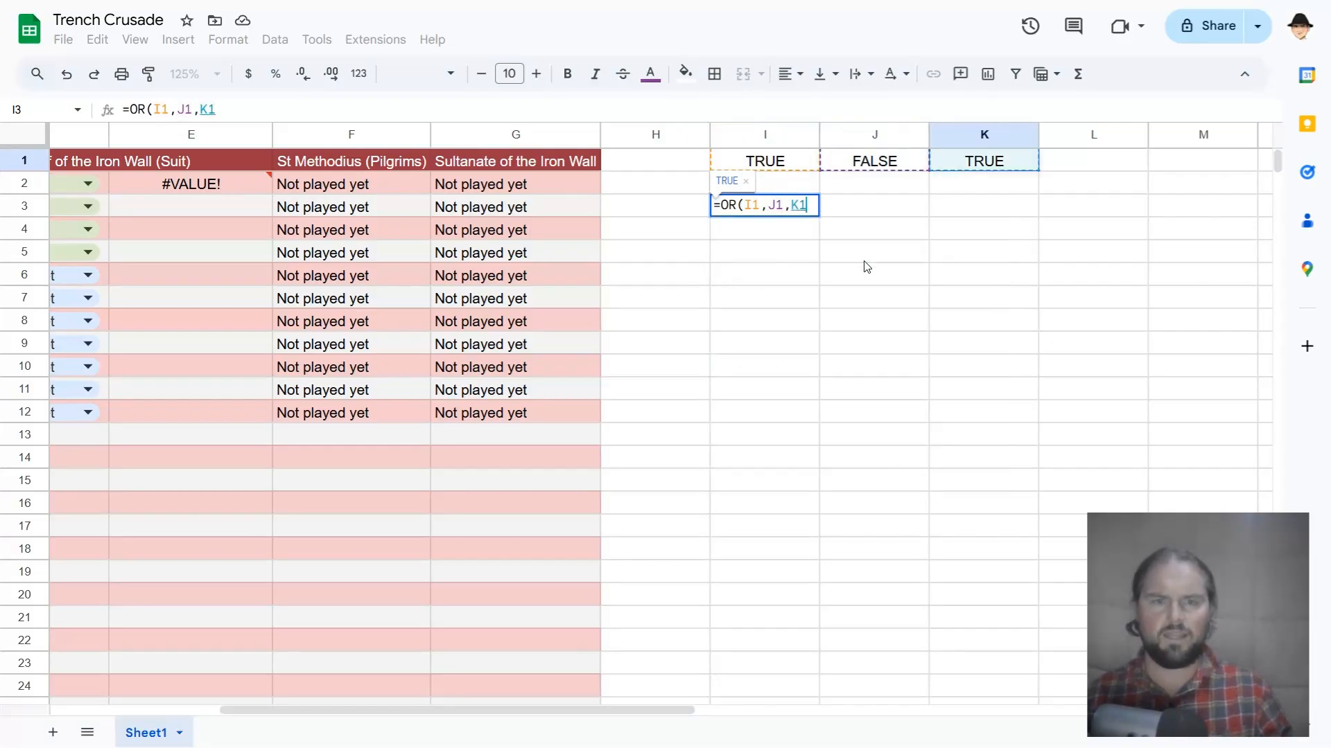
text())
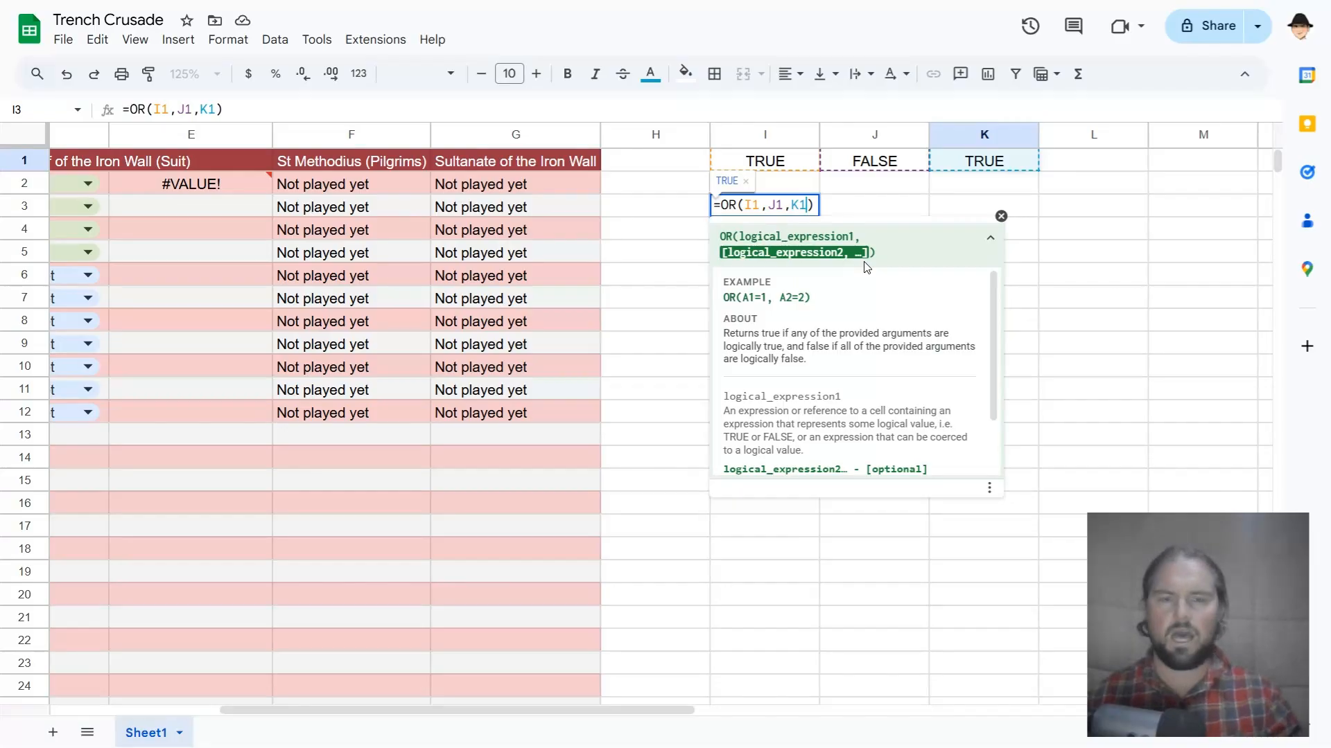
key(Return)
- Set test cell I1 to FALSE and copy the FALSE from J1 into K1
key(Up)
key(Up)
key(Up)
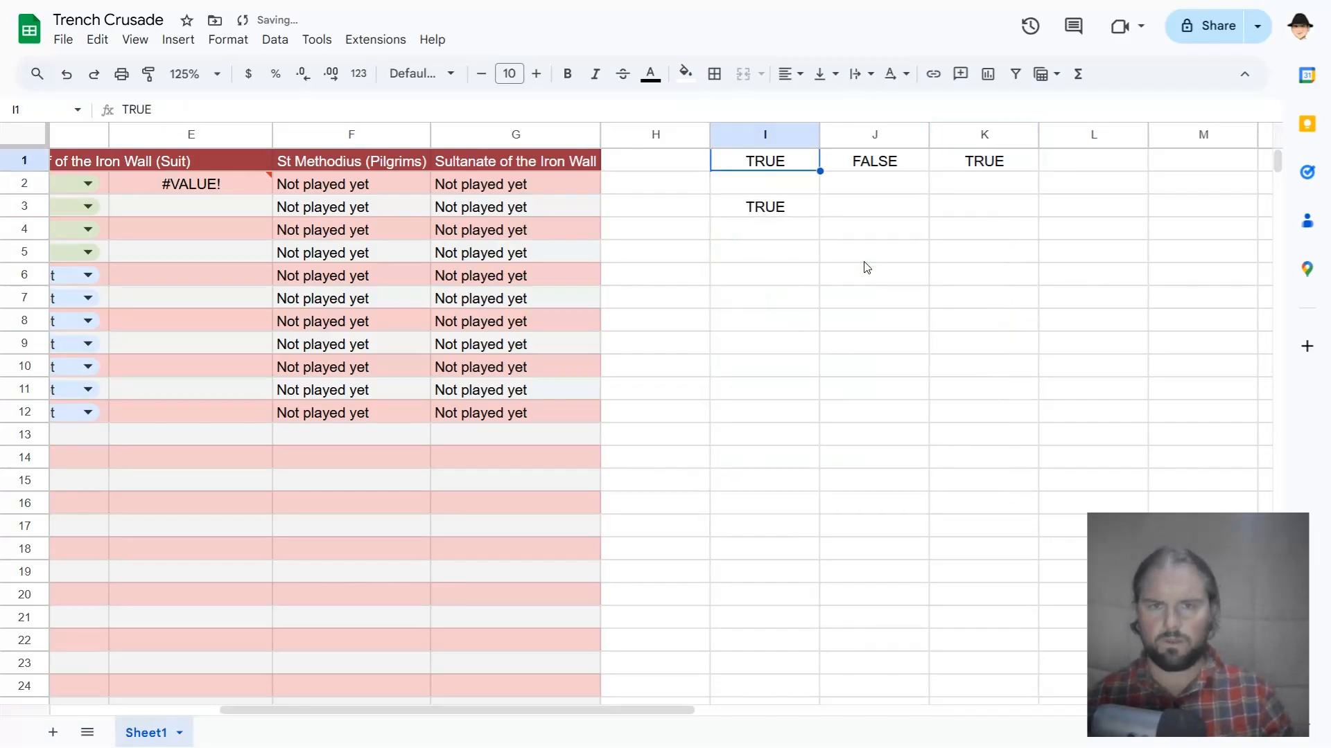
text(FALSE)
key(Right)
key(Right)
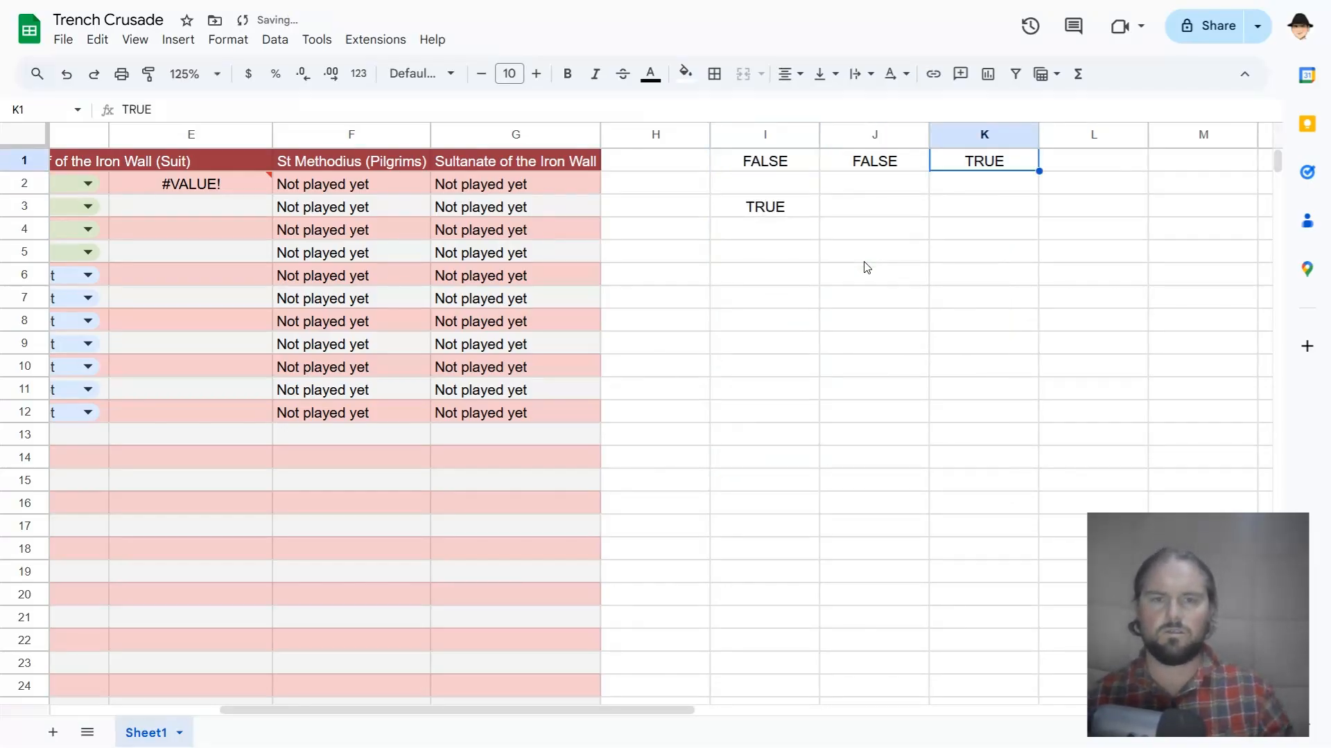
key(Right)
key(Left)
key(Left)
key(ctrl+c)
key(Right)
key(ctrl+v)
- Inspect the OR formula in I3 and the cells it references without changing it
key(Left)
key(Down)
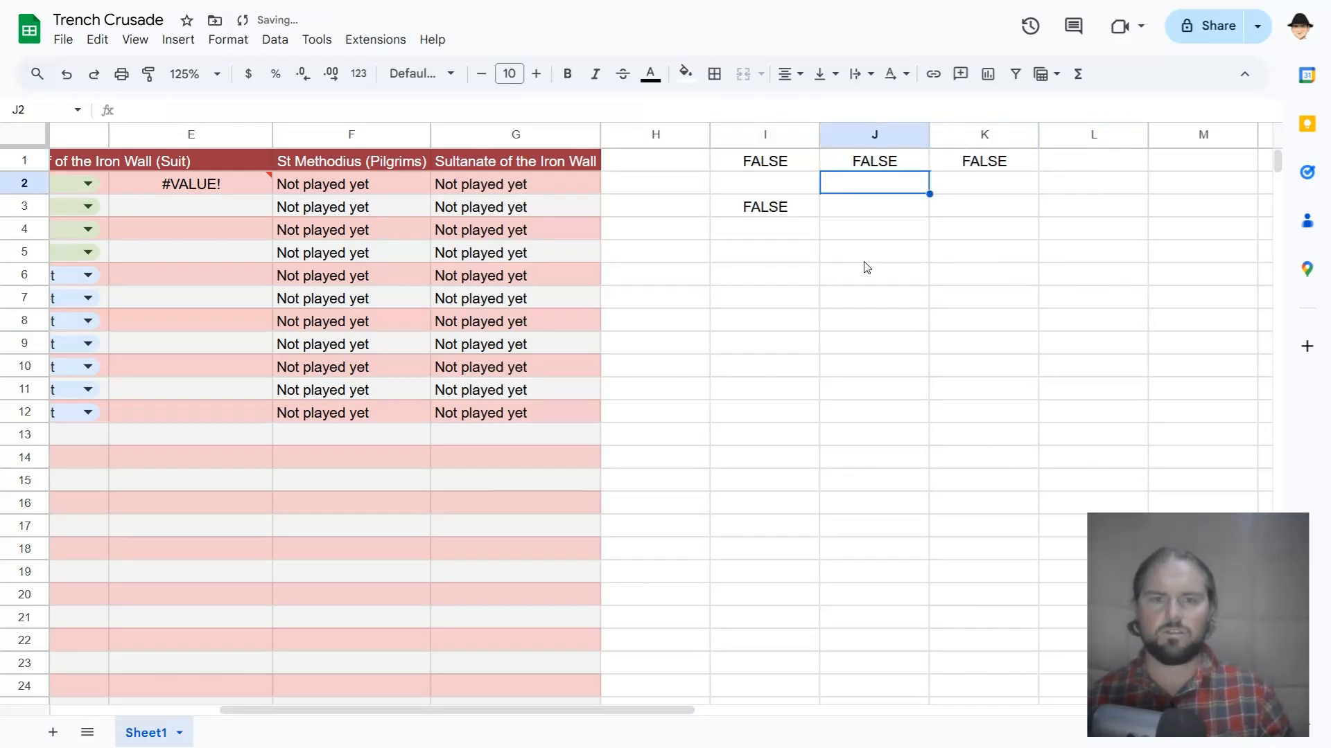
key(Down)
key(Left)
key(Return)
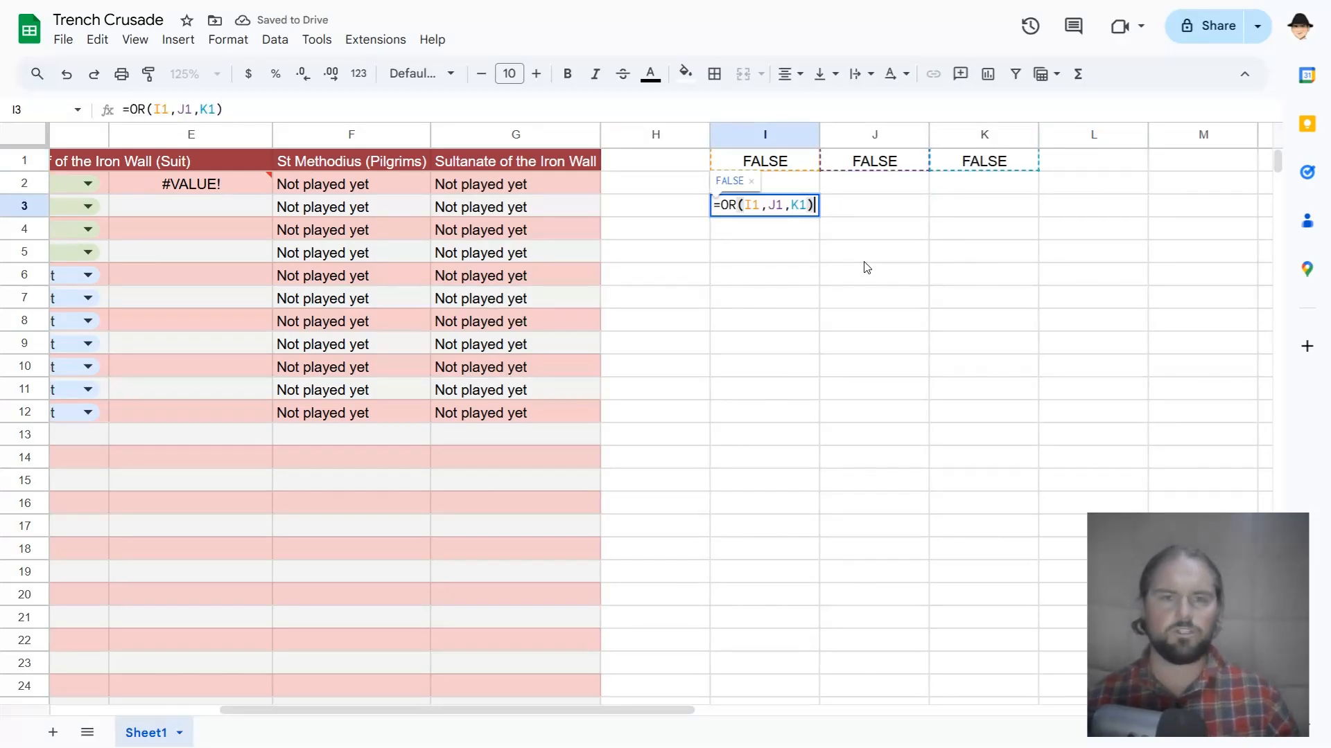
key(Escape)
- Set test cell J1 to TRUE and check the OR formula in I3
click(871, 164)
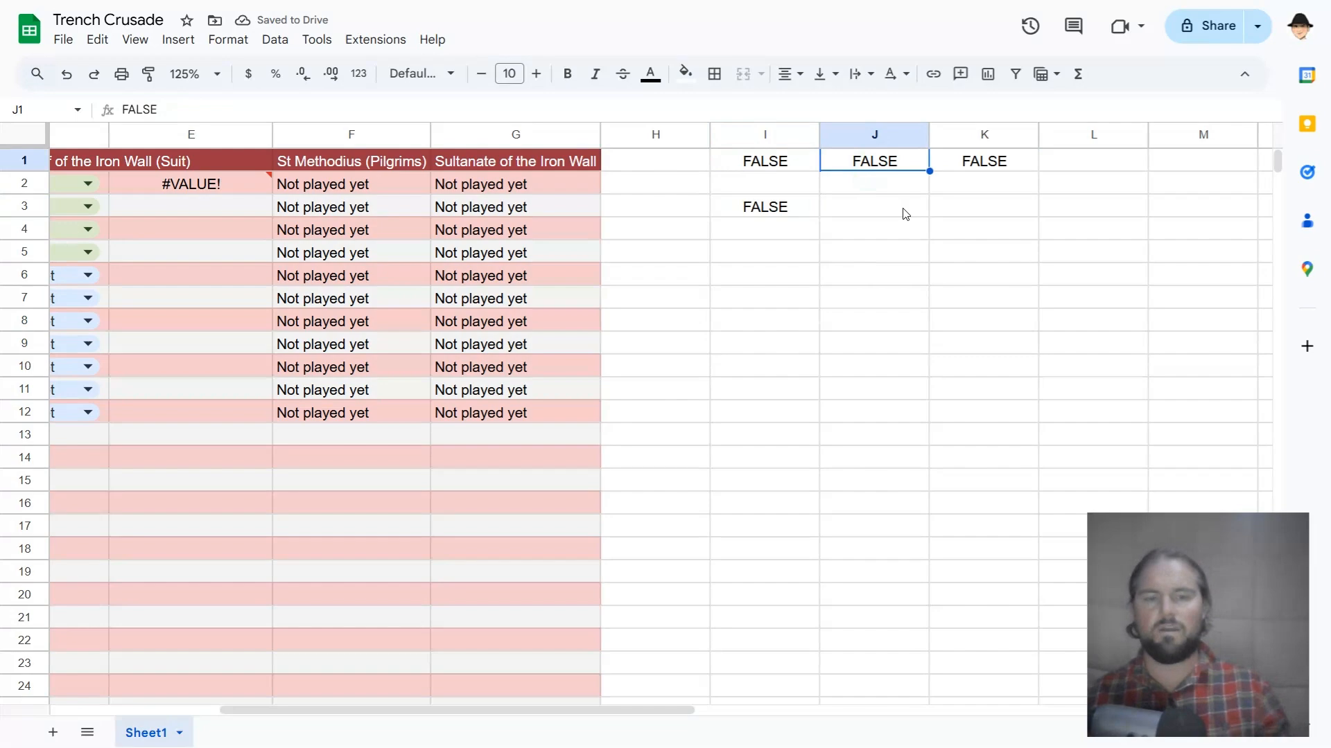
text(TRIE)
key(BackSpace)
key(BackSpace)
text(UE)
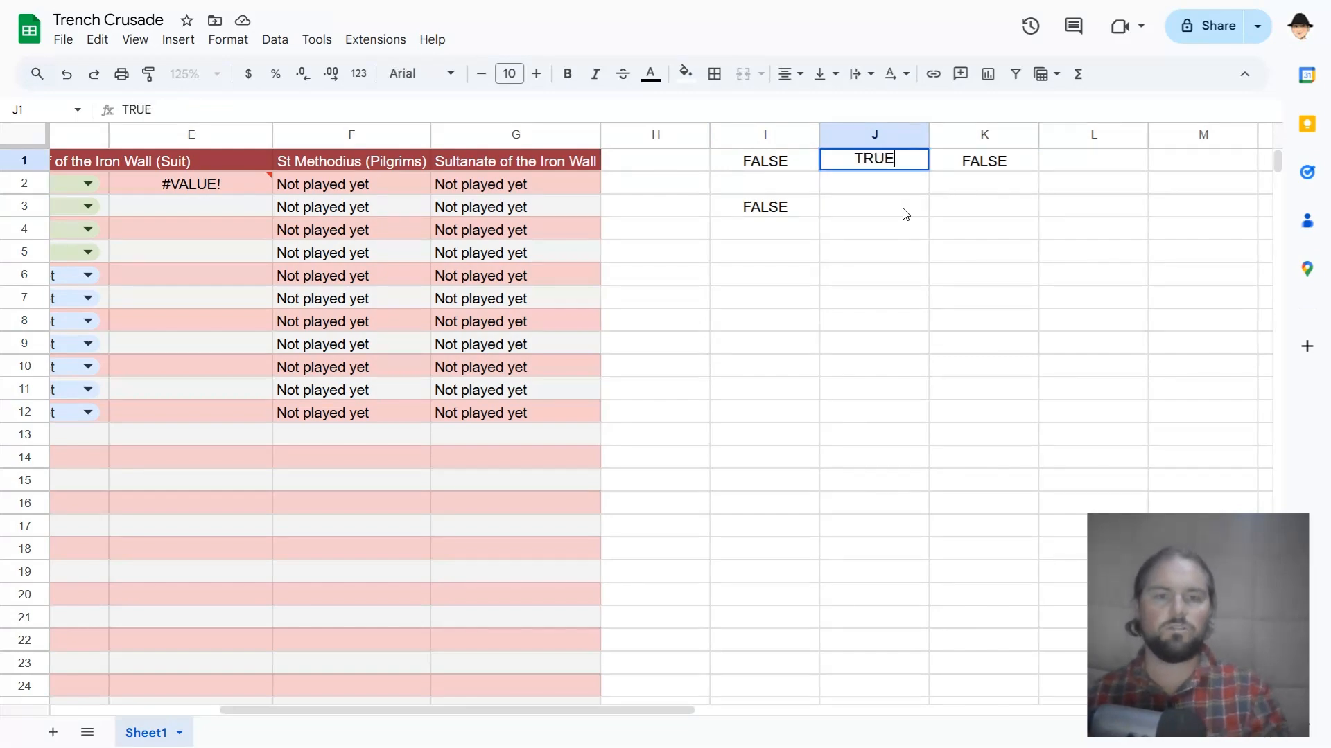
key(Return)
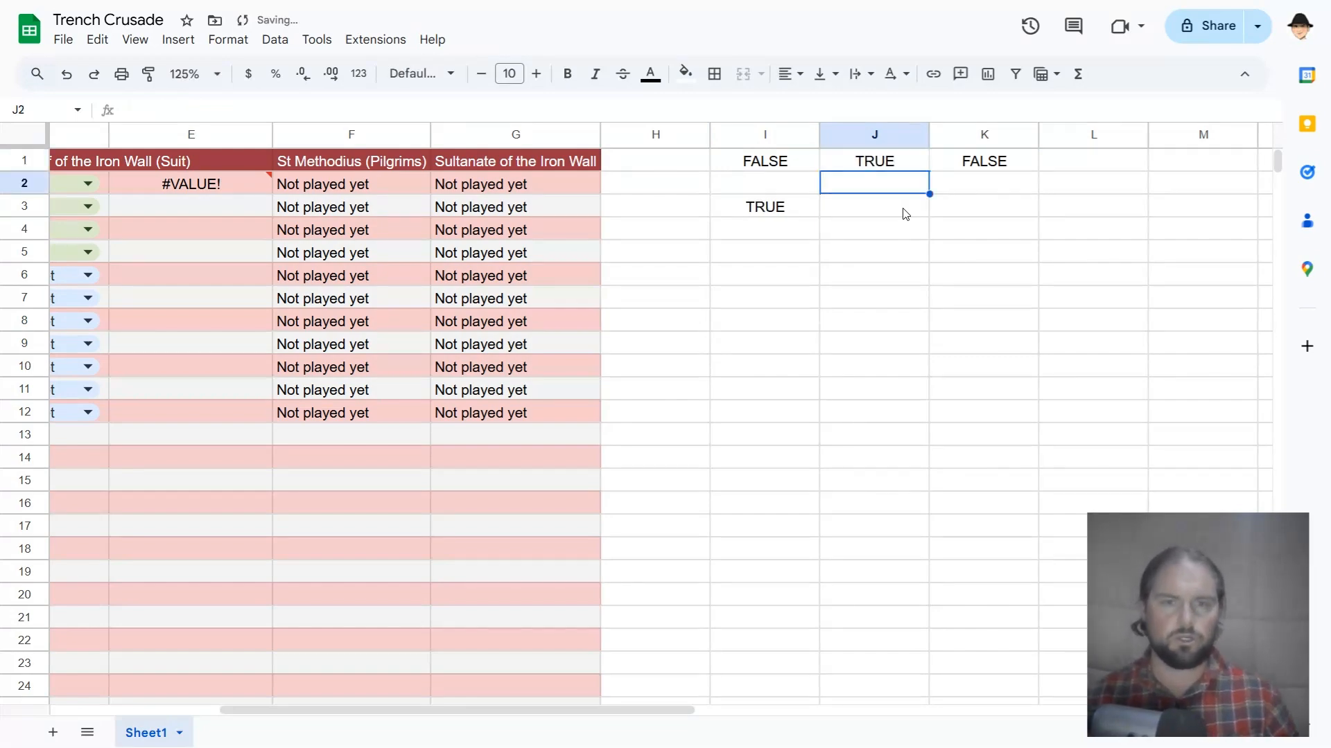
key(Down)
key(Left)
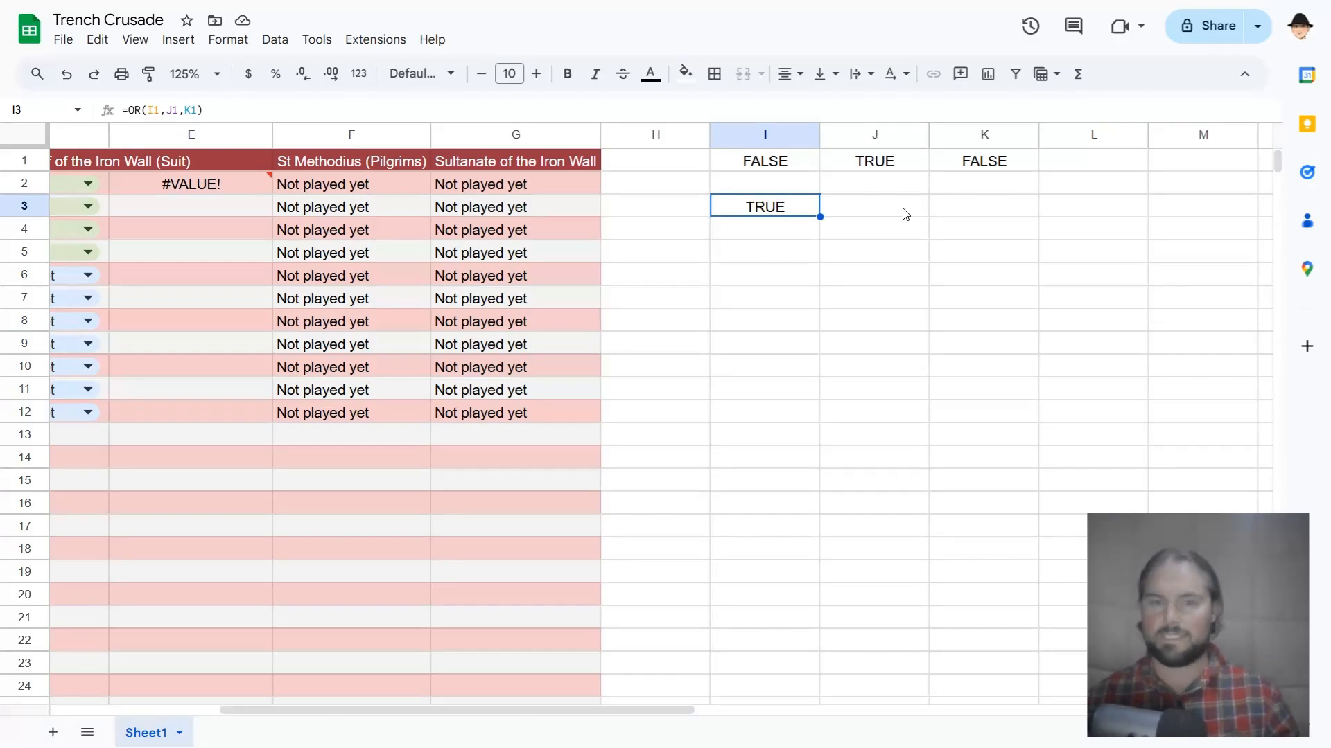
- Examine the OR formula with its IF arguments in cell E2
scroll(906, 213, left, 5)
click(623, 190)
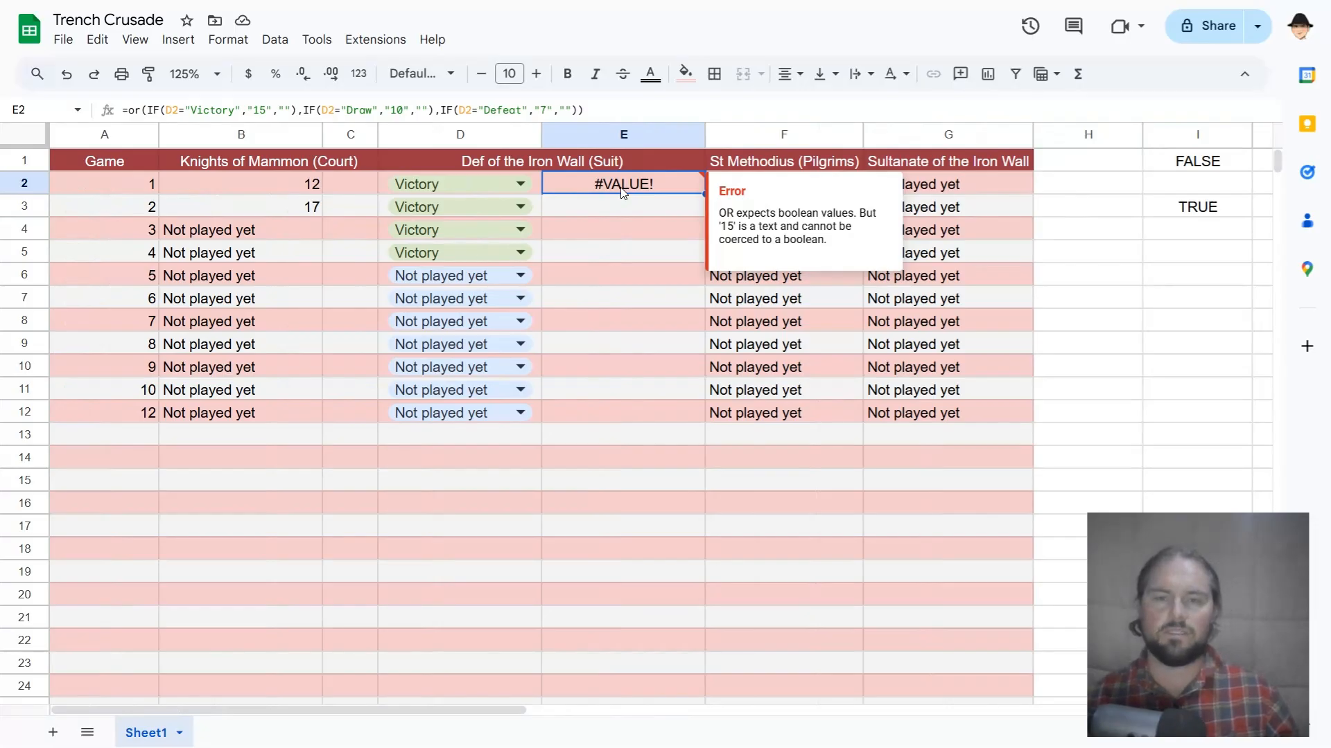
double_click(623, 191)
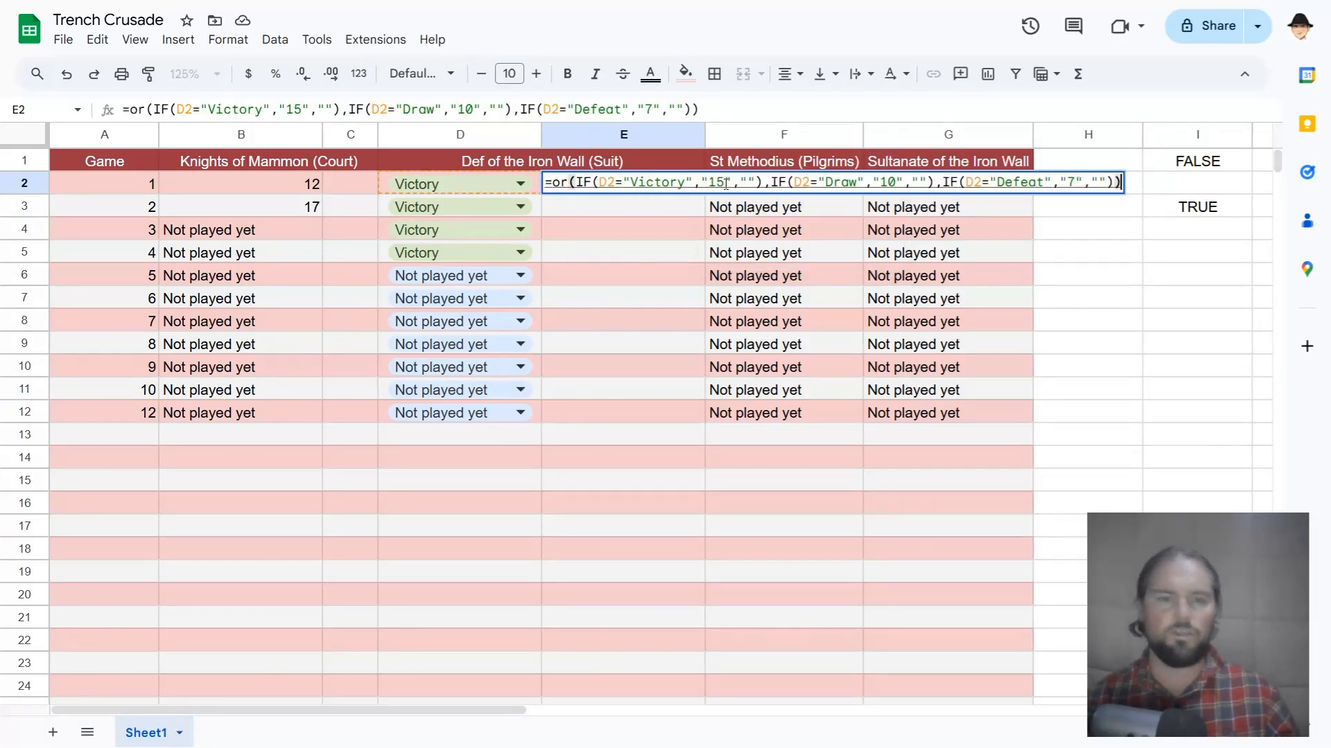
- Start a formula in cell E3 with an IF that returns 15 when D3 equals "Victory"
click(593, 206)
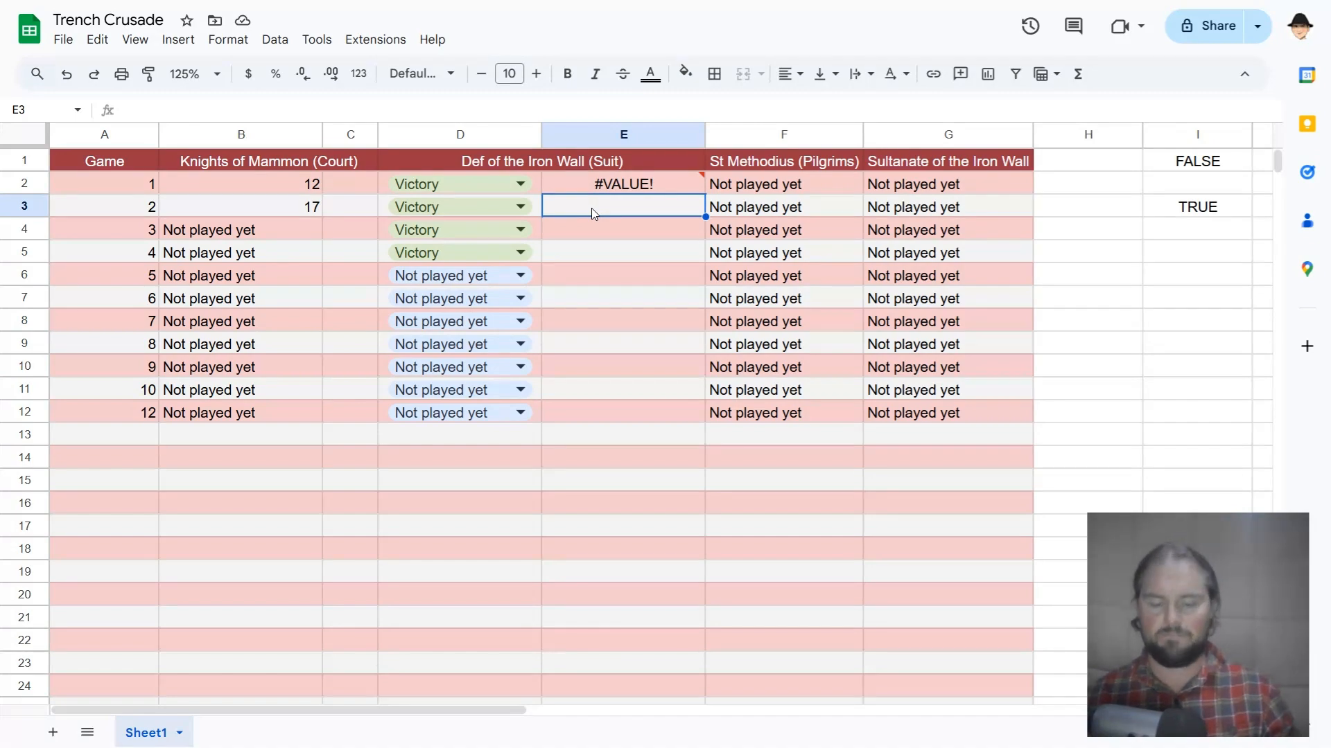
text(=IF()
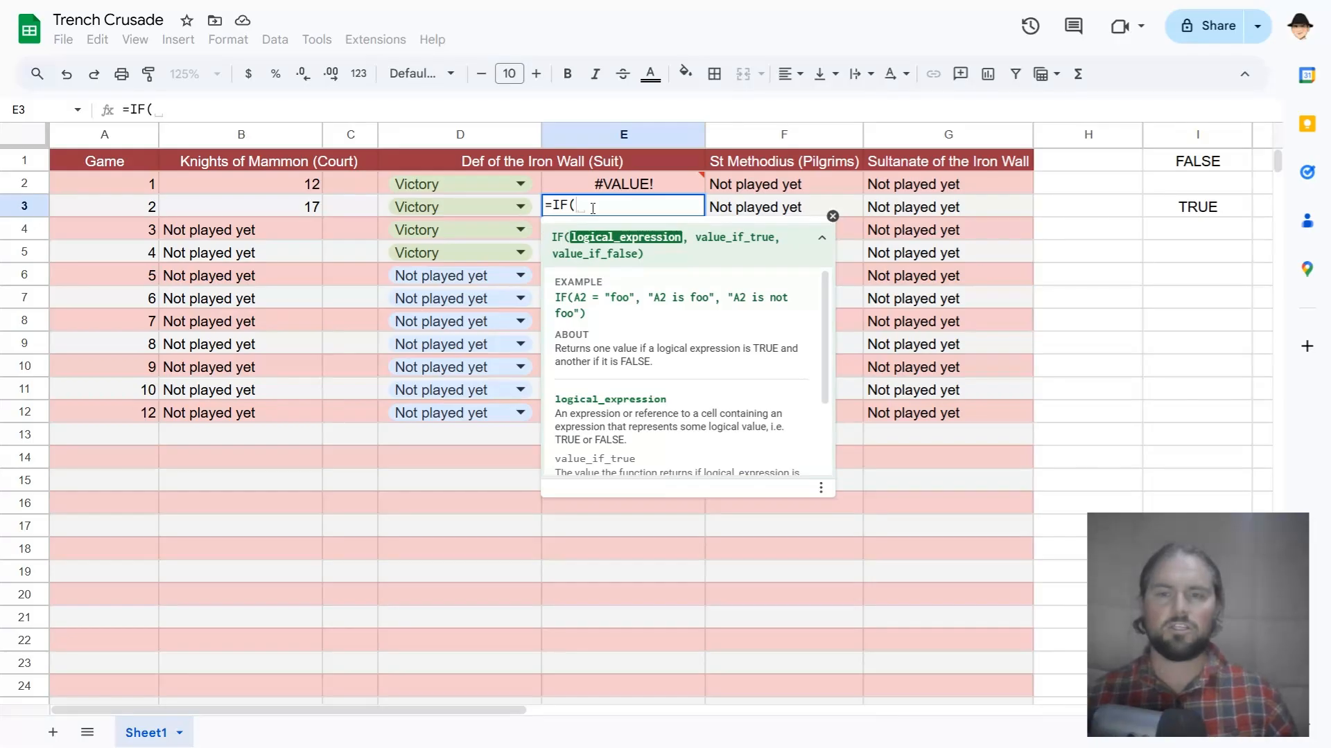
key(Left)
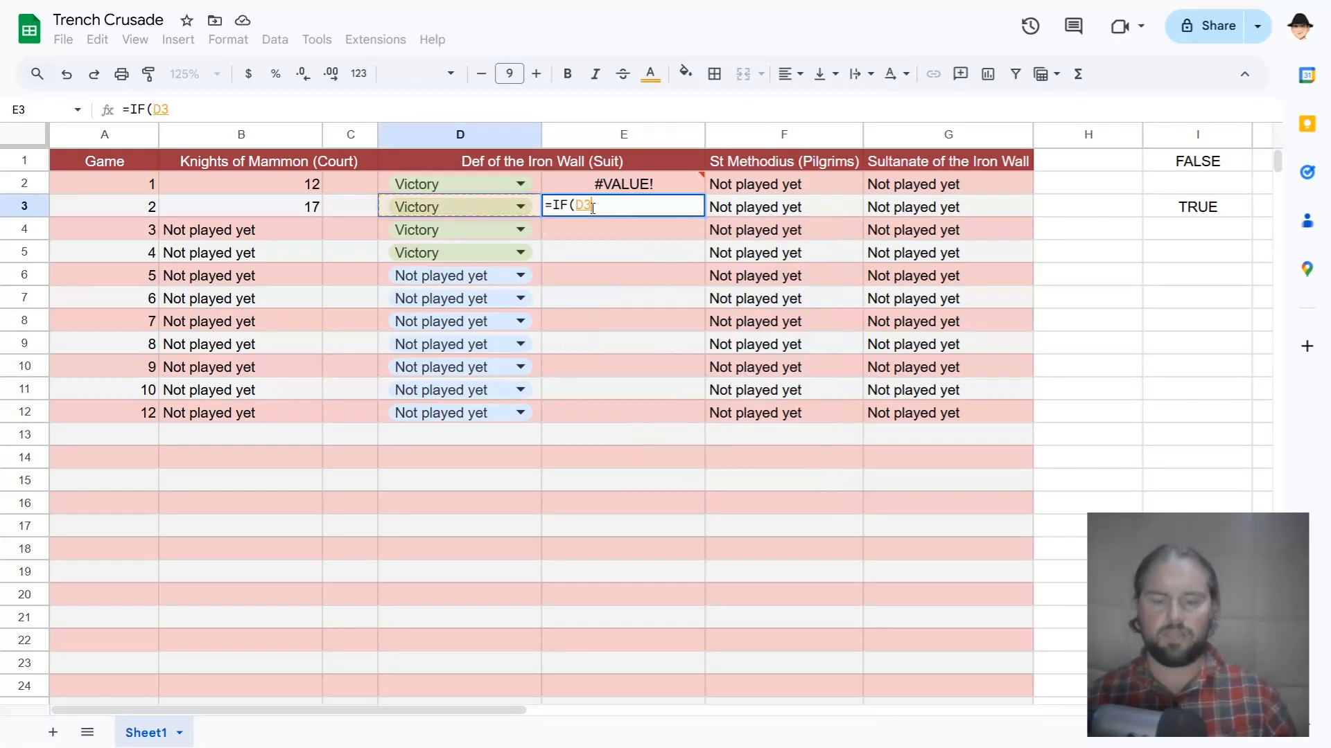
text(="Victory)
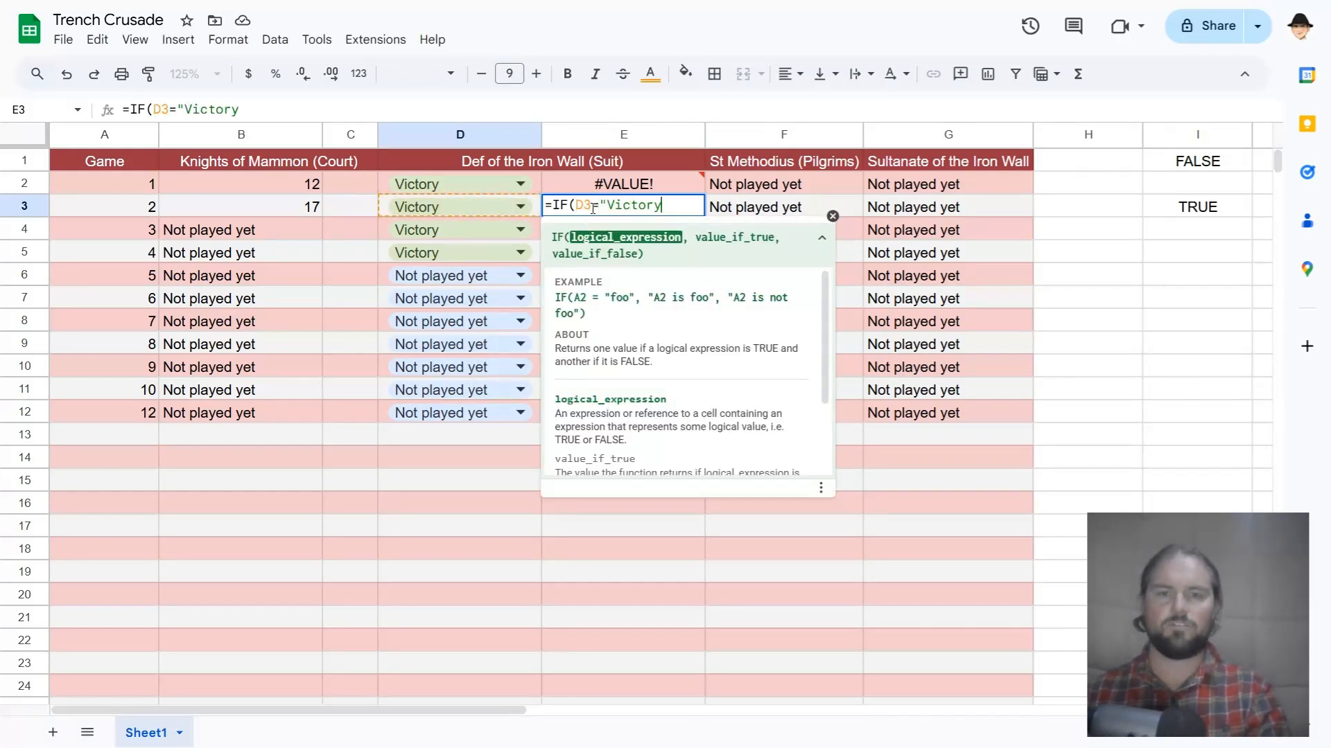
text(",15)
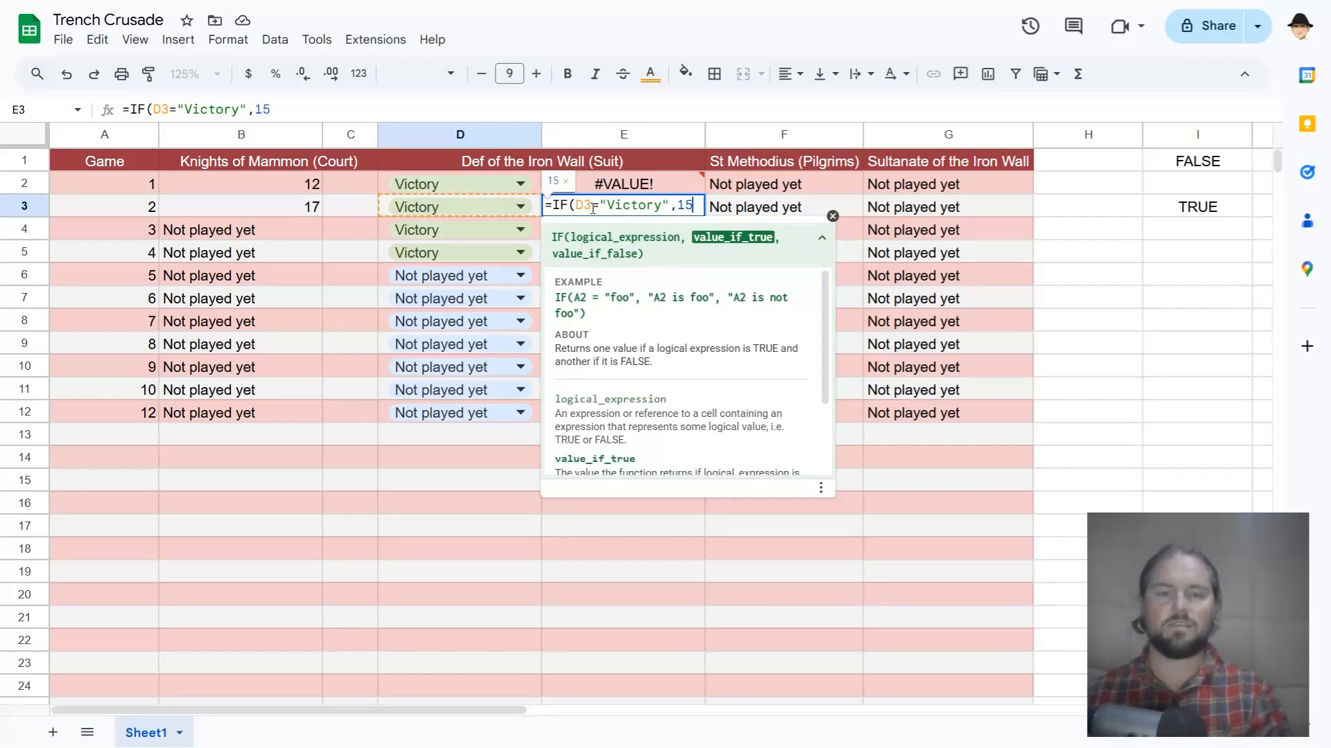
text(,)
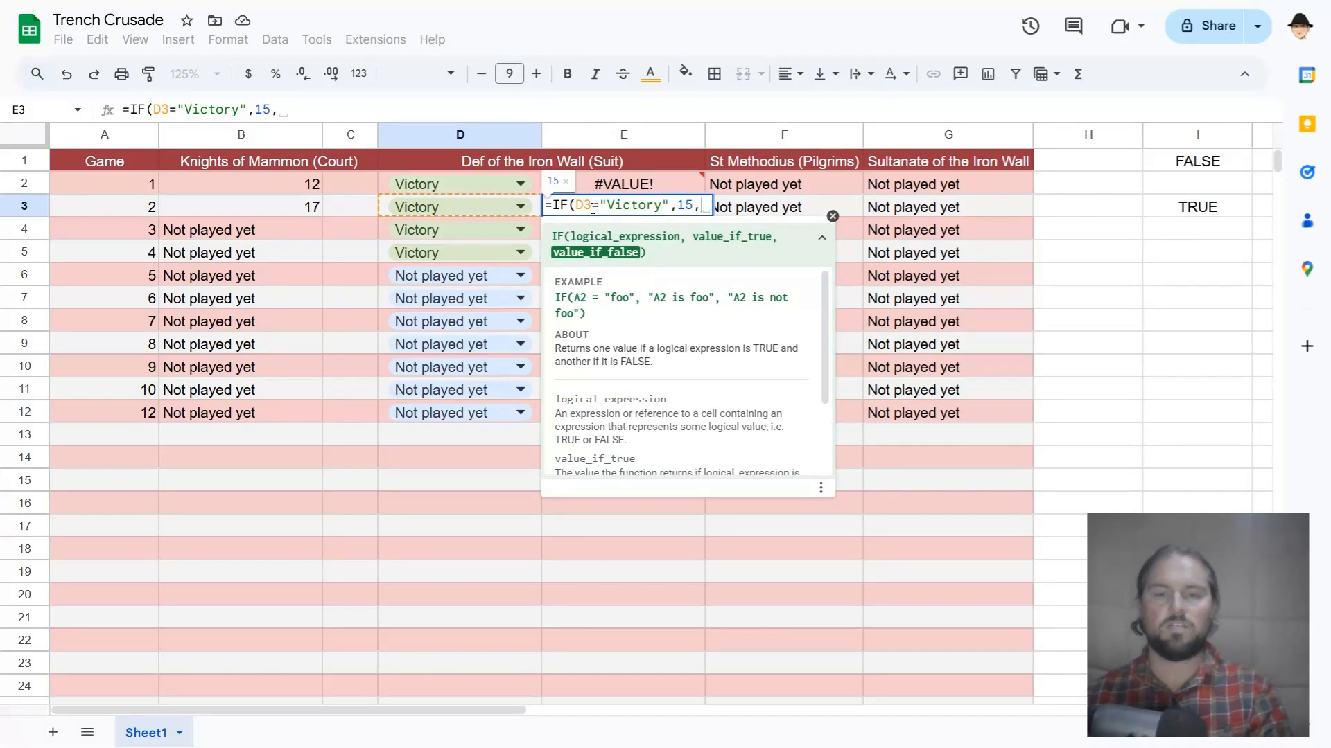
- Nest a second IF as the false value in E3, returning 10 when D3 equals "Draw"
text(IF()
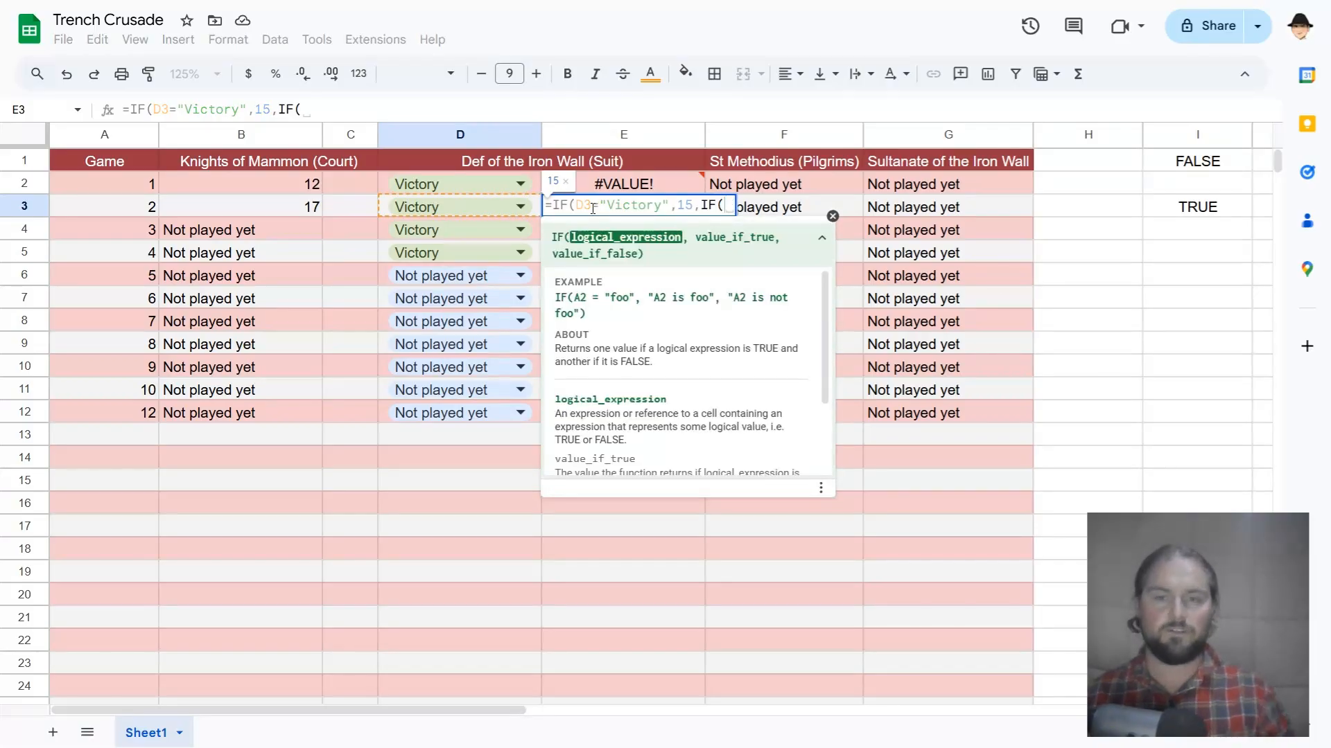
text(D3=")
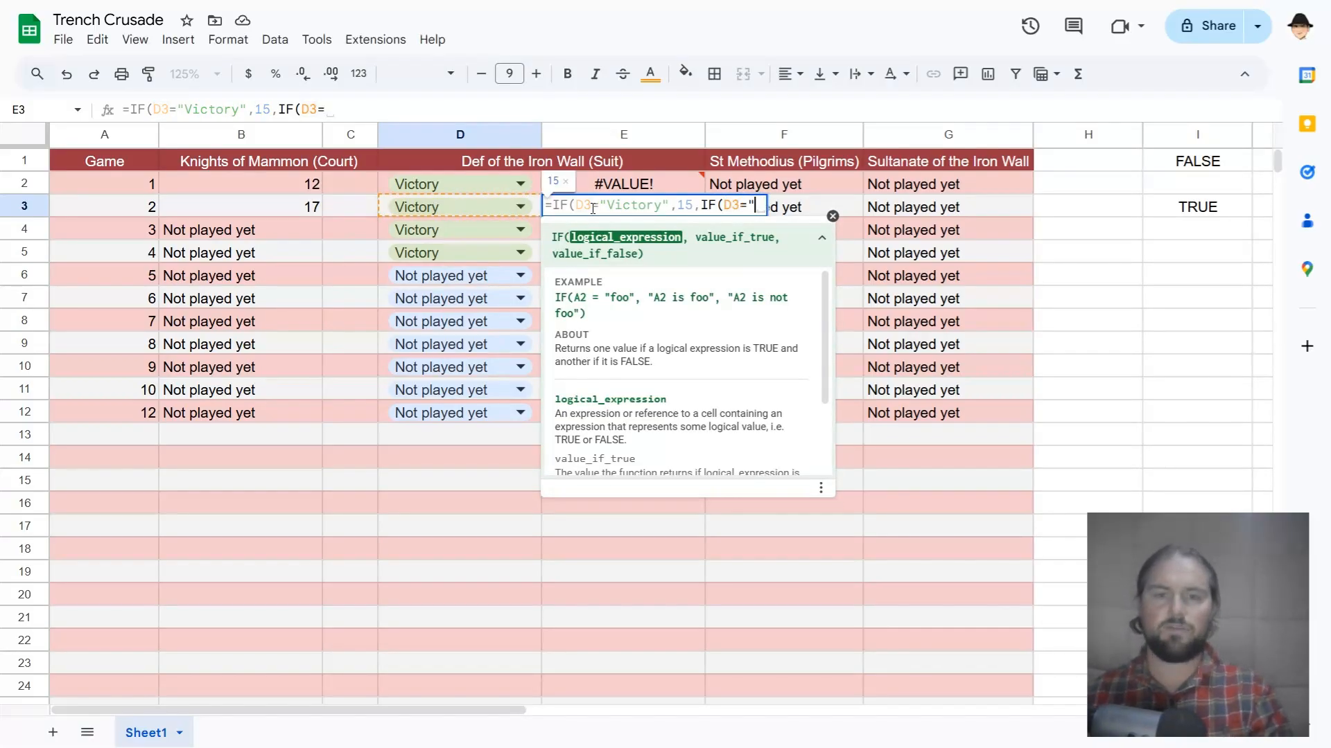
text(Draw",10)
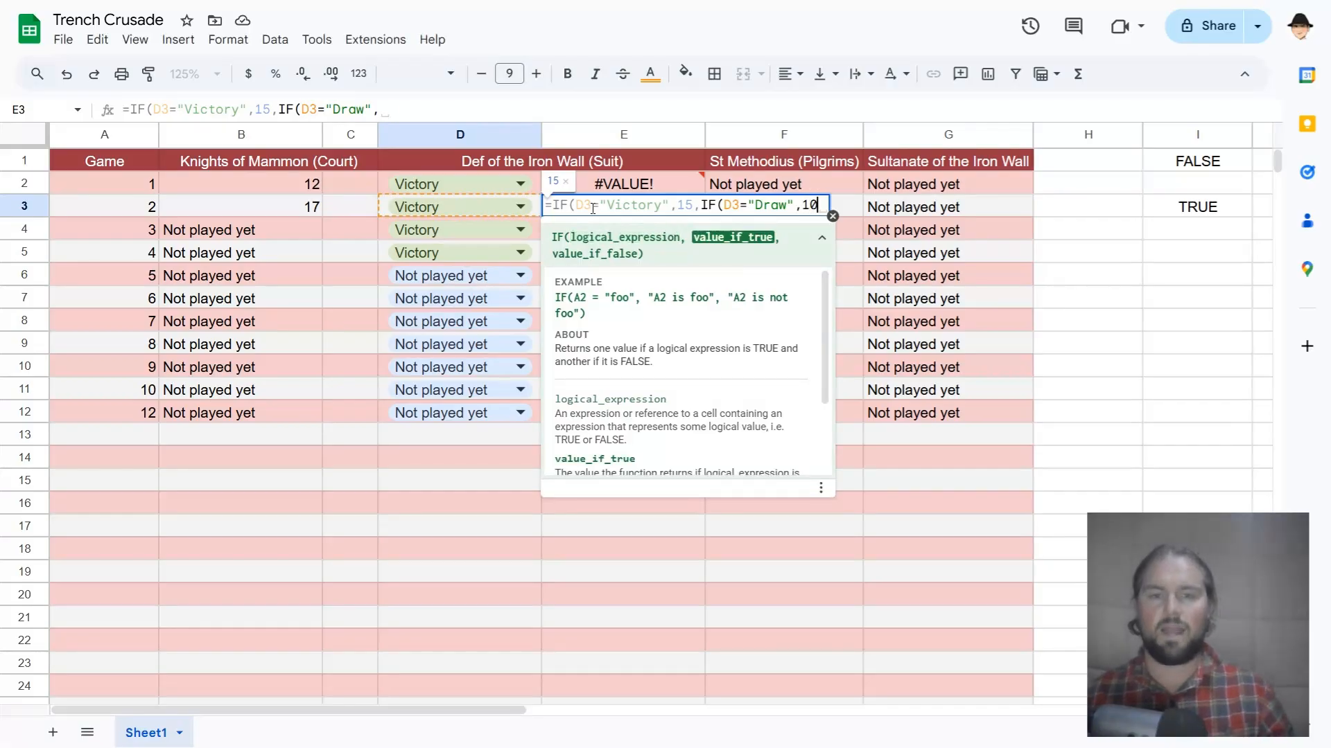
text(,)
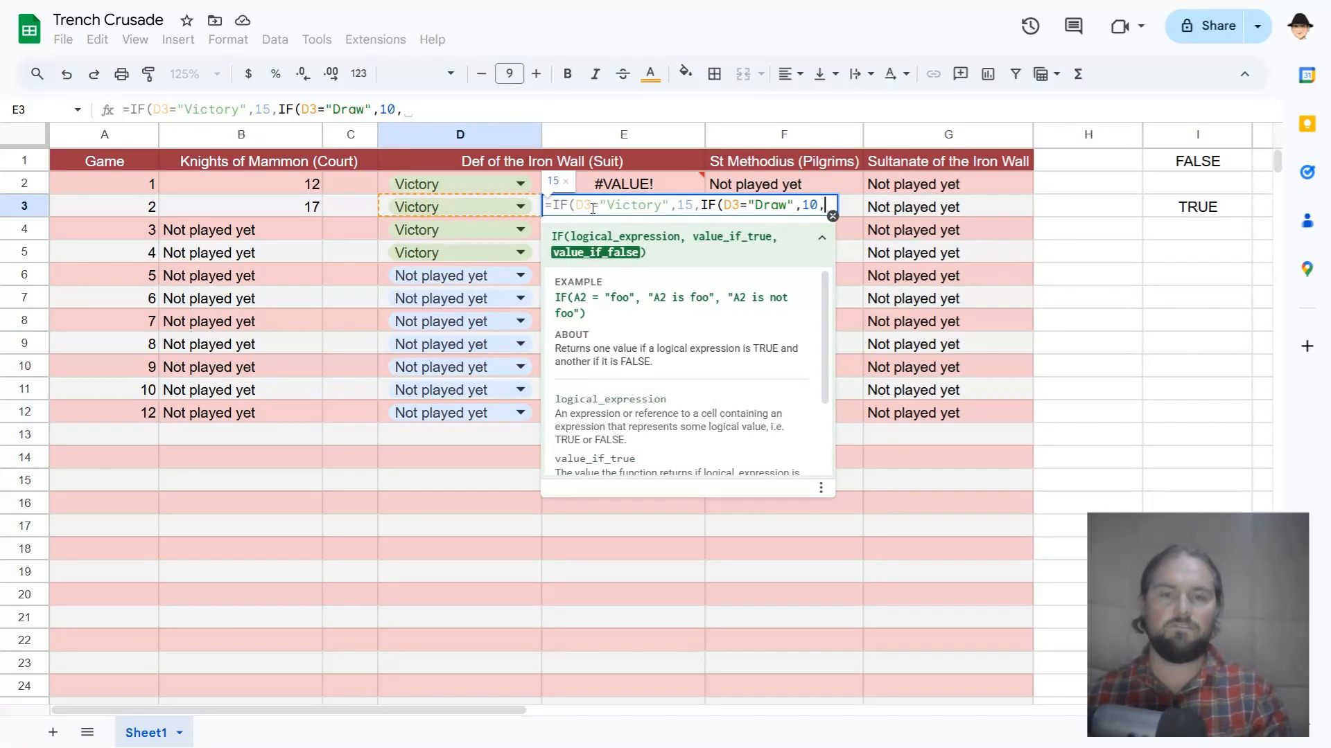
- Nest a third IF in E3 returning 7 when D3 equals "Defeat", leave its false value empty, and complete the formula
text(IF()
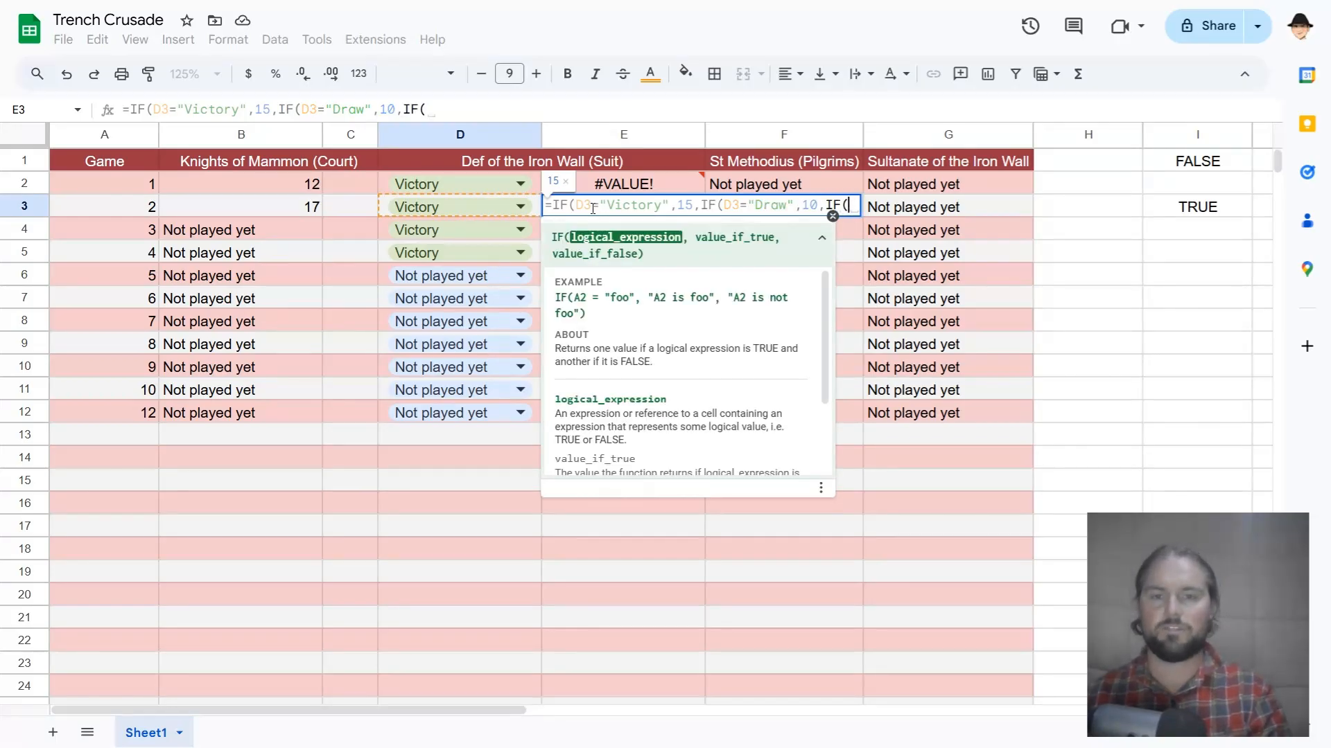
text(D)
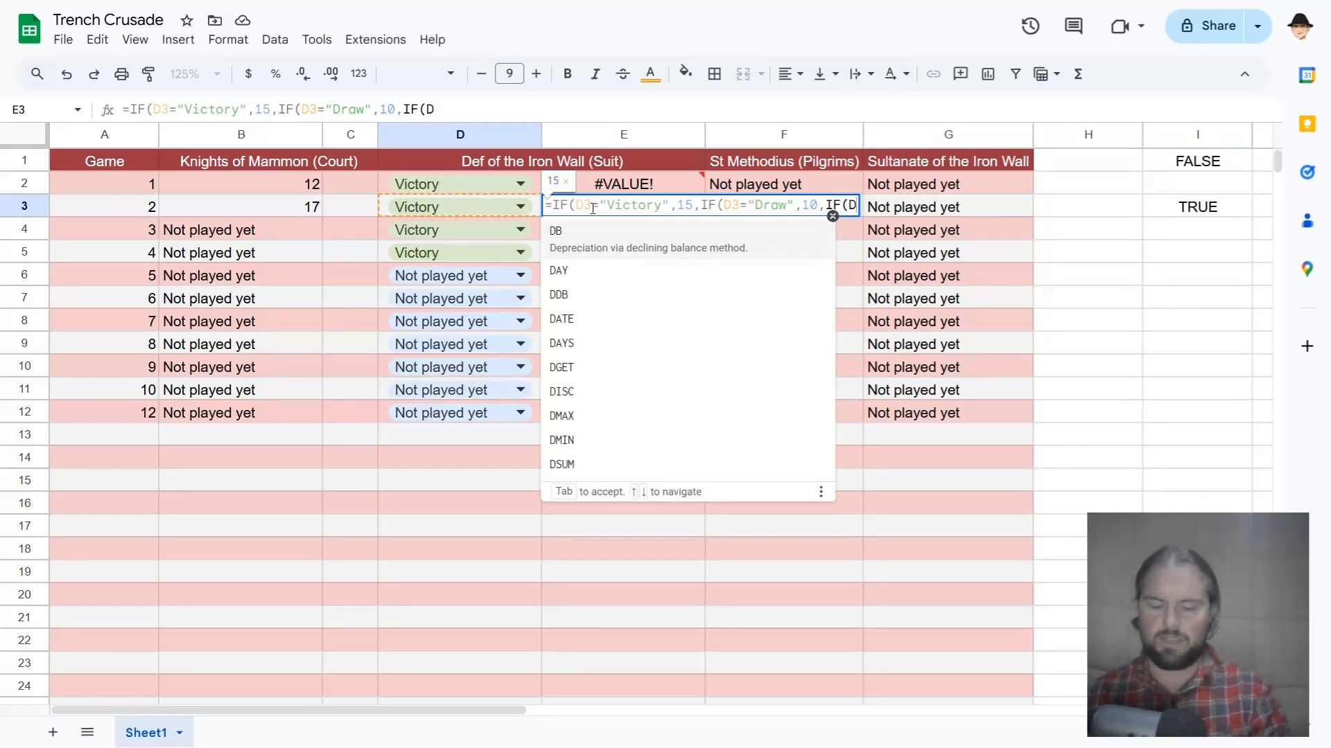
text(3=)
text("De)
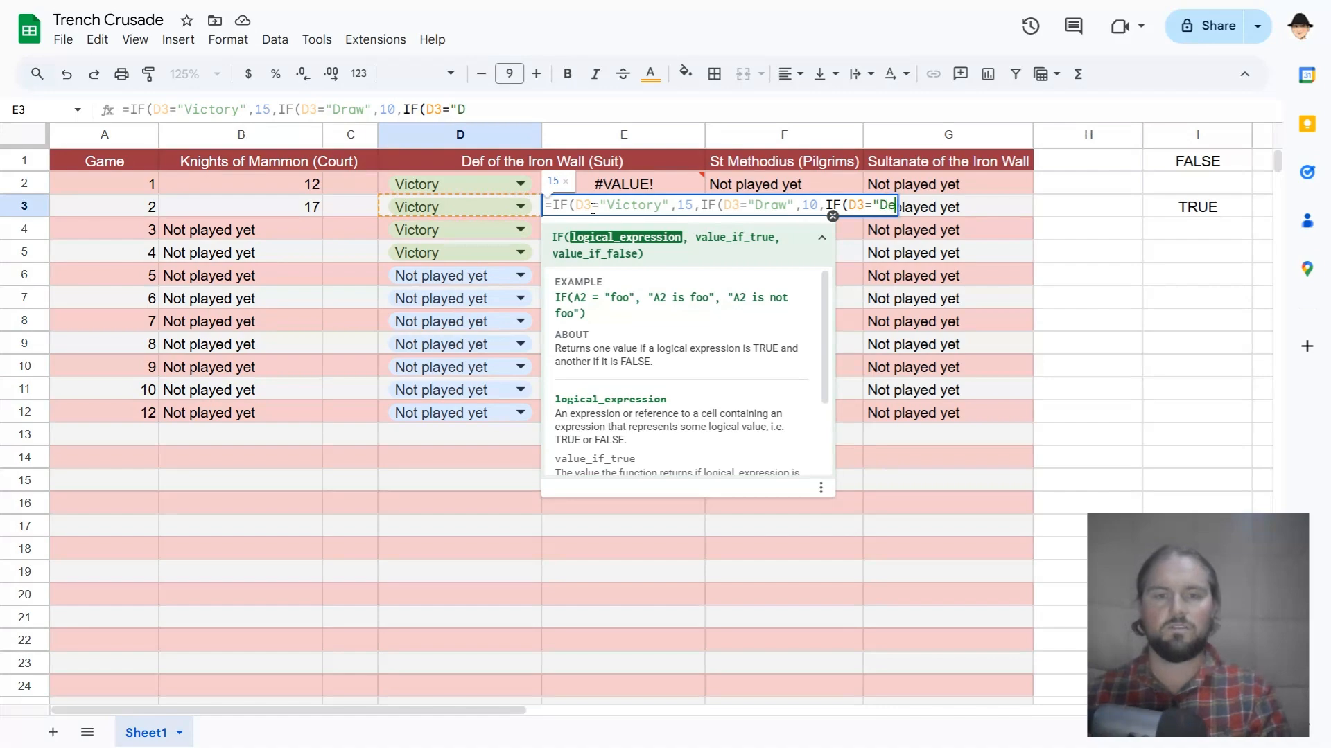
text(feat",7)
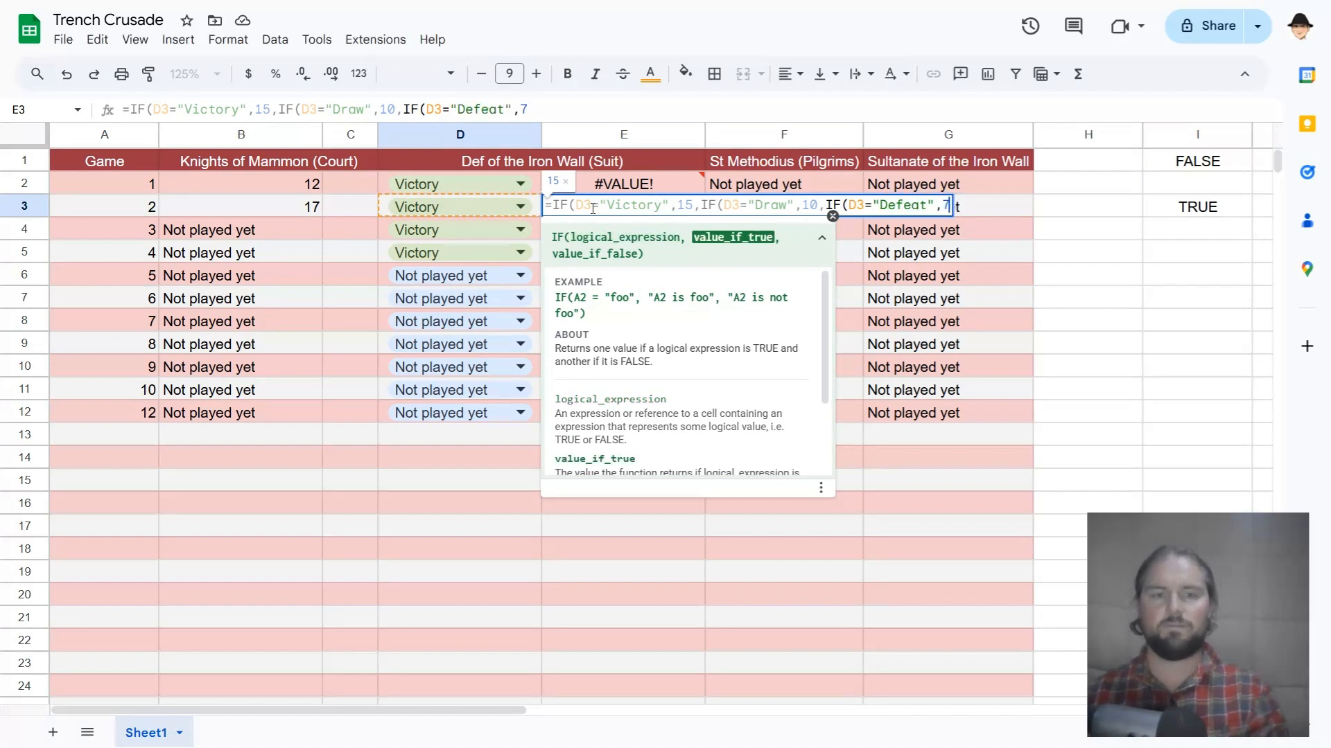
text(,)
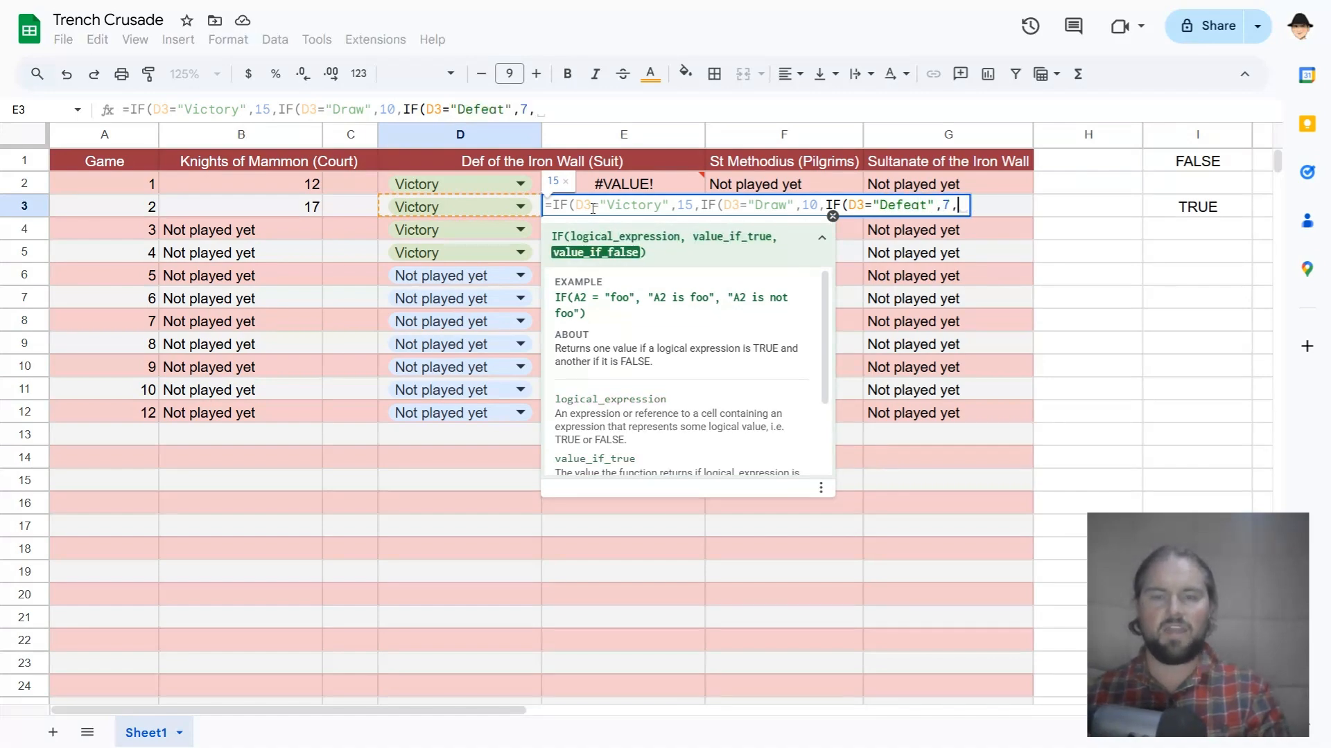
text()))
key(Return)
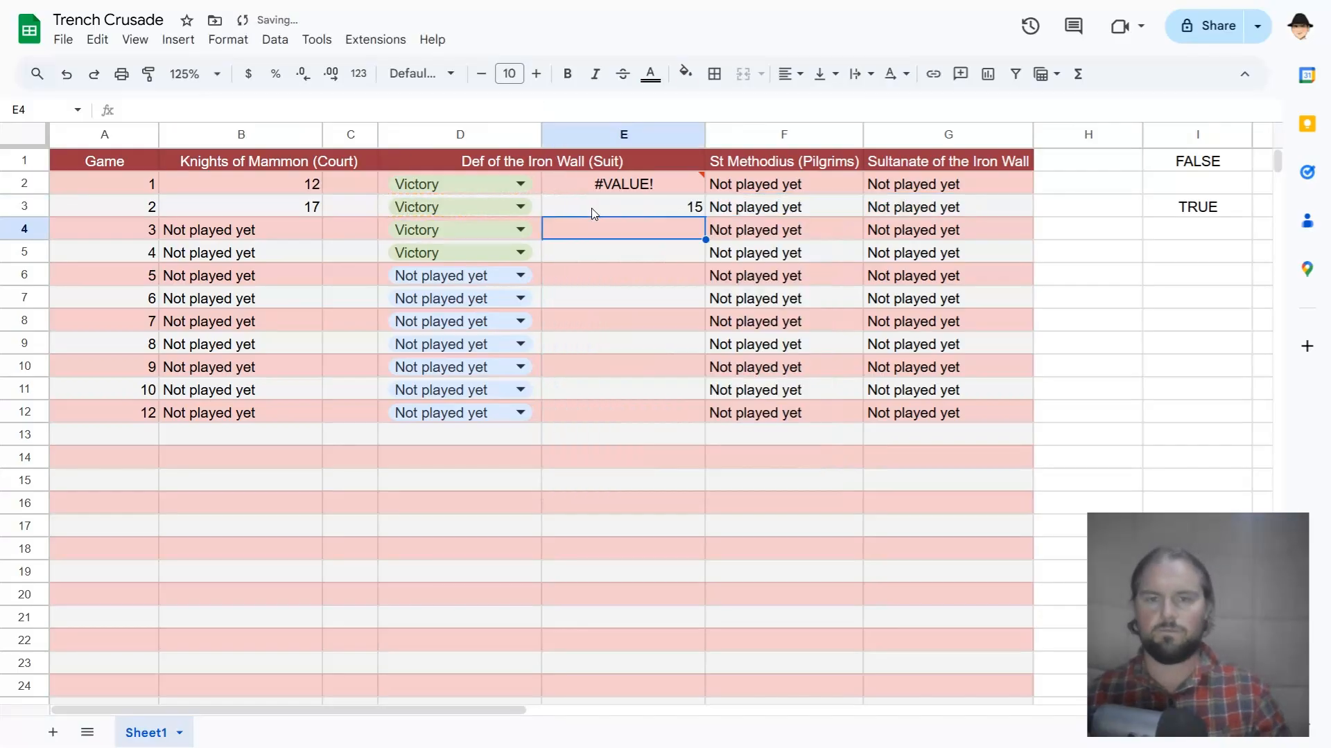
- Set the result in D3 to Draw to test the nested IF formula in E3
click(594, 211)
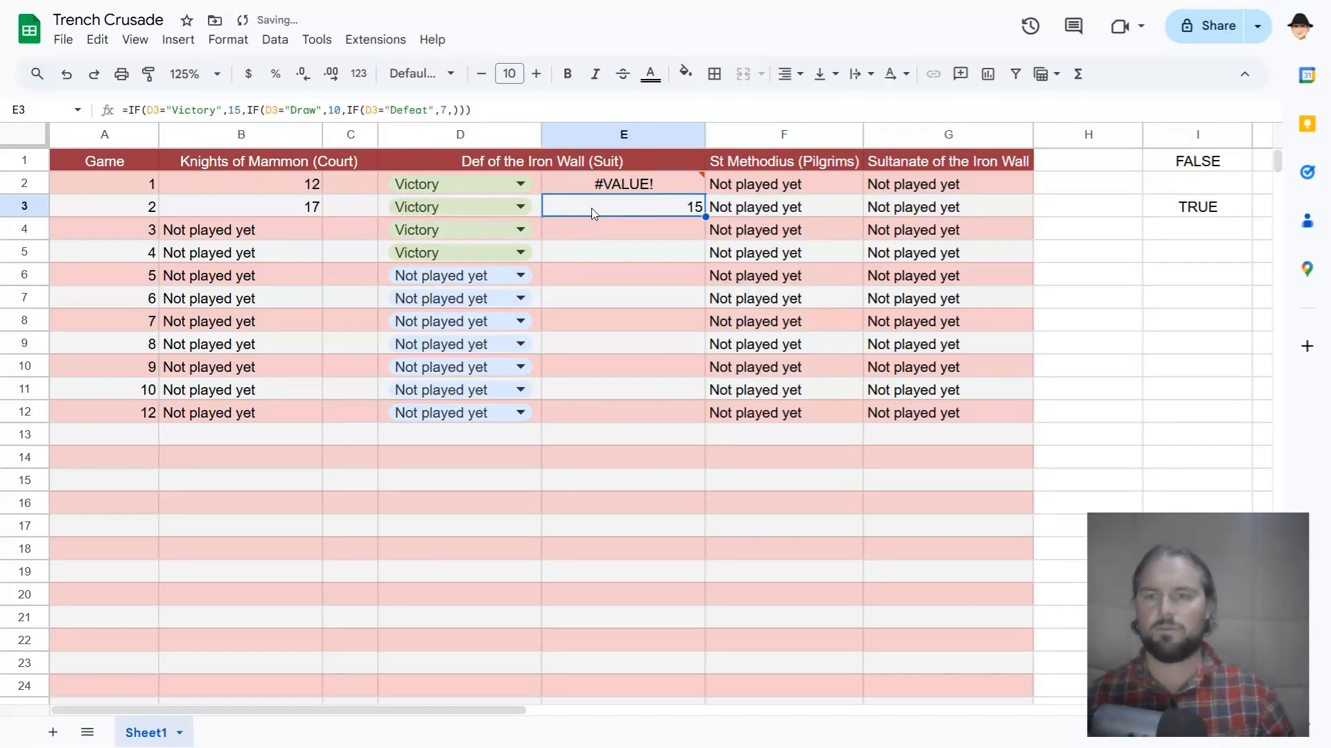
key(Left)
key(Return)
key(Down)
key(Down)
key(Return)
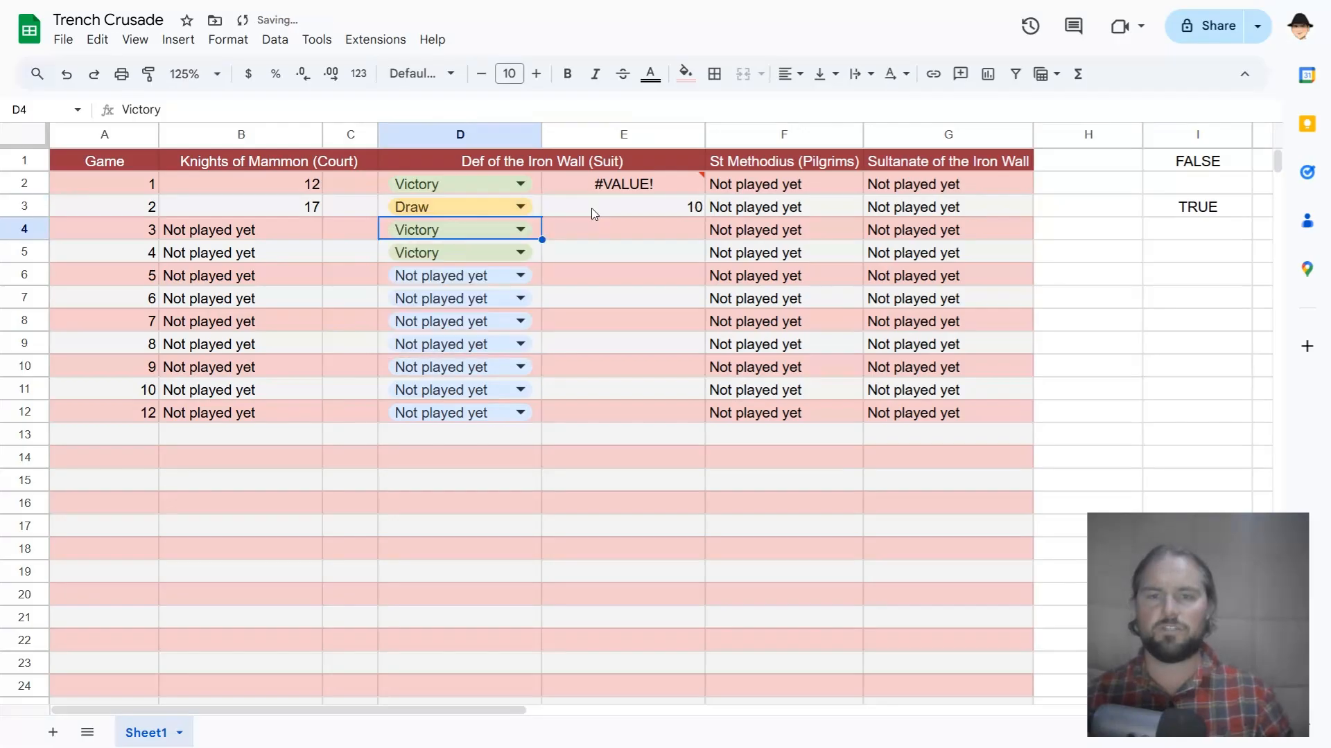
- Set the result in D3 to Defeat to test the nested IF formula in E3
click(592, 208)
key(Left)
key(Return)
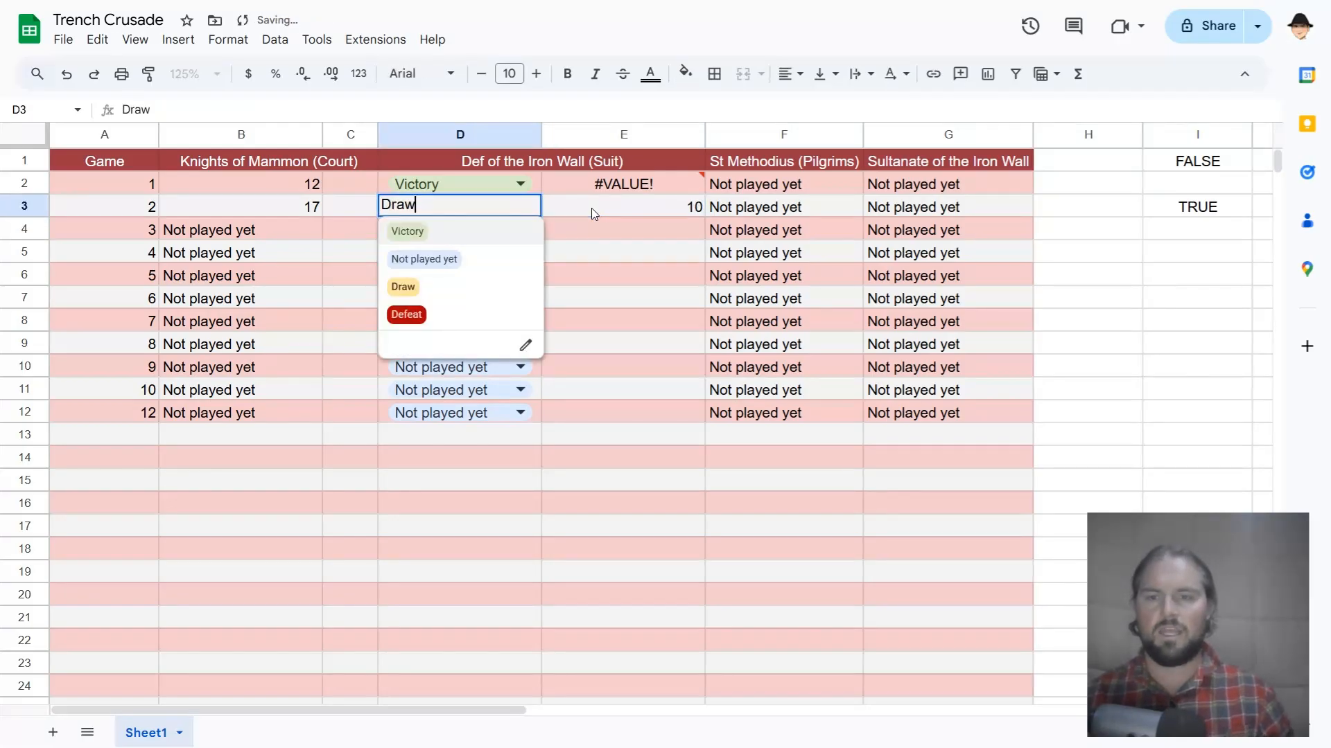
key(Down)
key(Down)
key(Down)
key(Return)
key(Up)
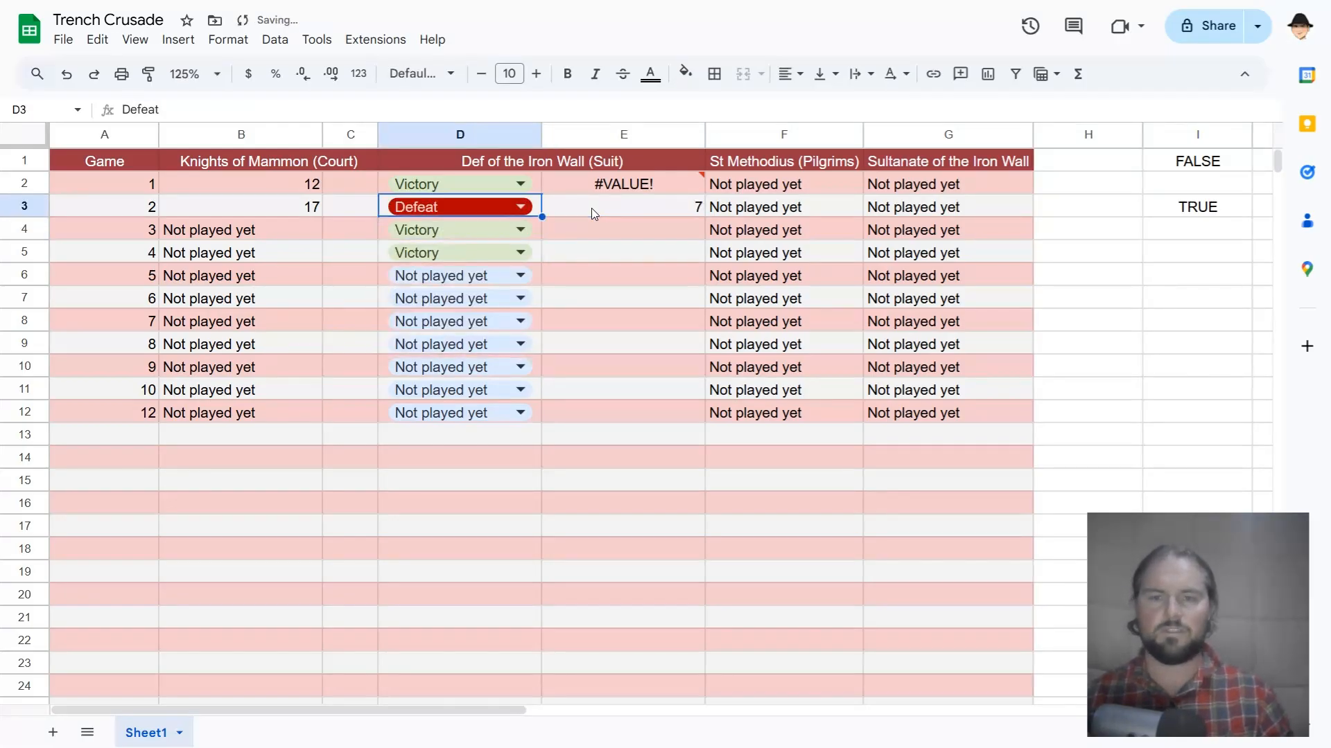
- Set the result in D3 to Not played yet to test the formula's empty false value
key(Return)
key(Down)
key(Return)
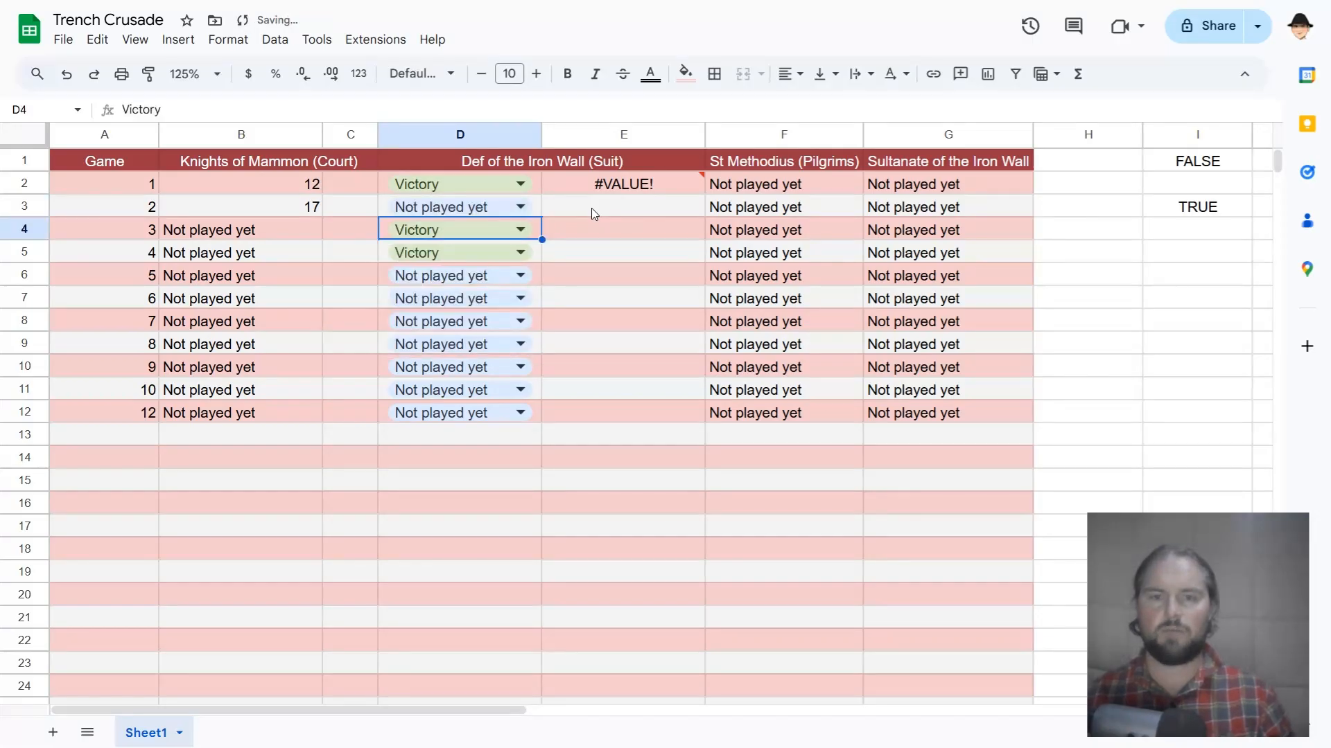
- Restore the result in D3 to Victory
click(592, 208)
key(Left)
key(Return)
key(Down)
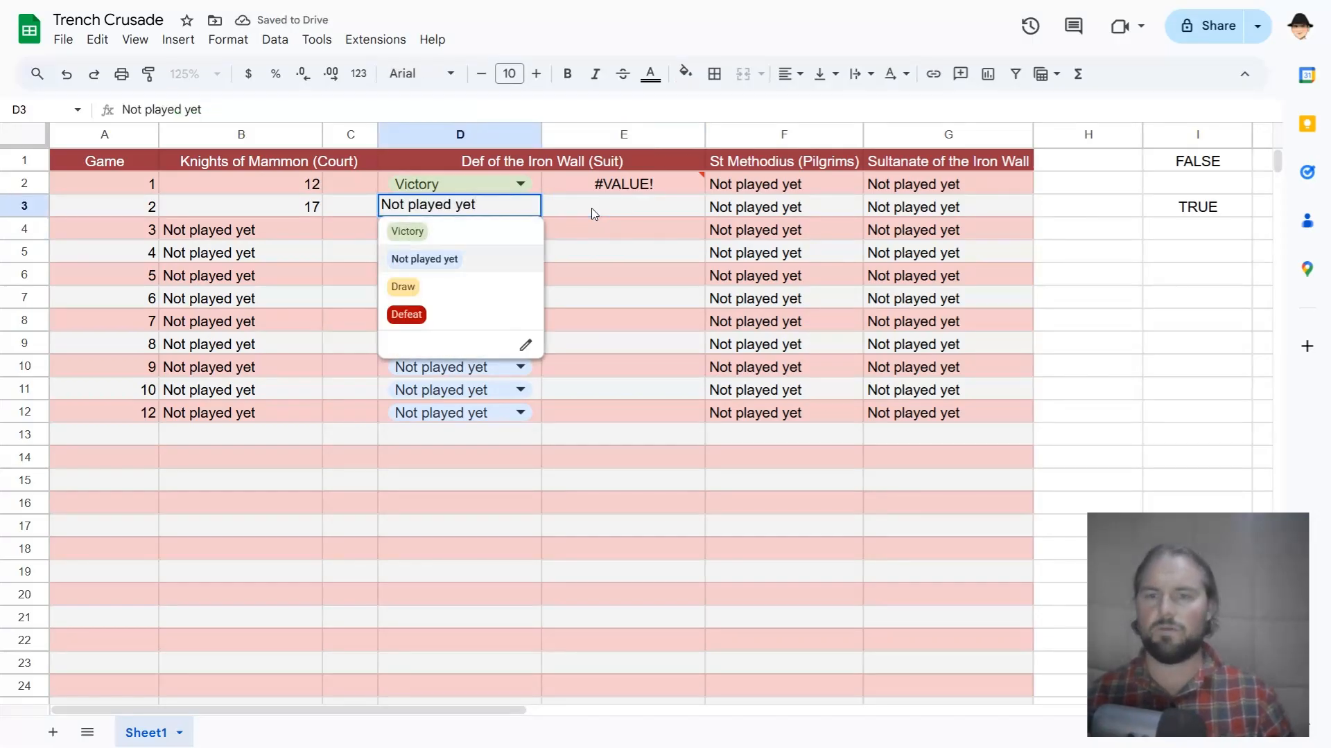
key(Up)
key(Return)
- Start an IFS formula in cell E4 whose first condition returns 15 when D4 equals "Victory"
key(Right)
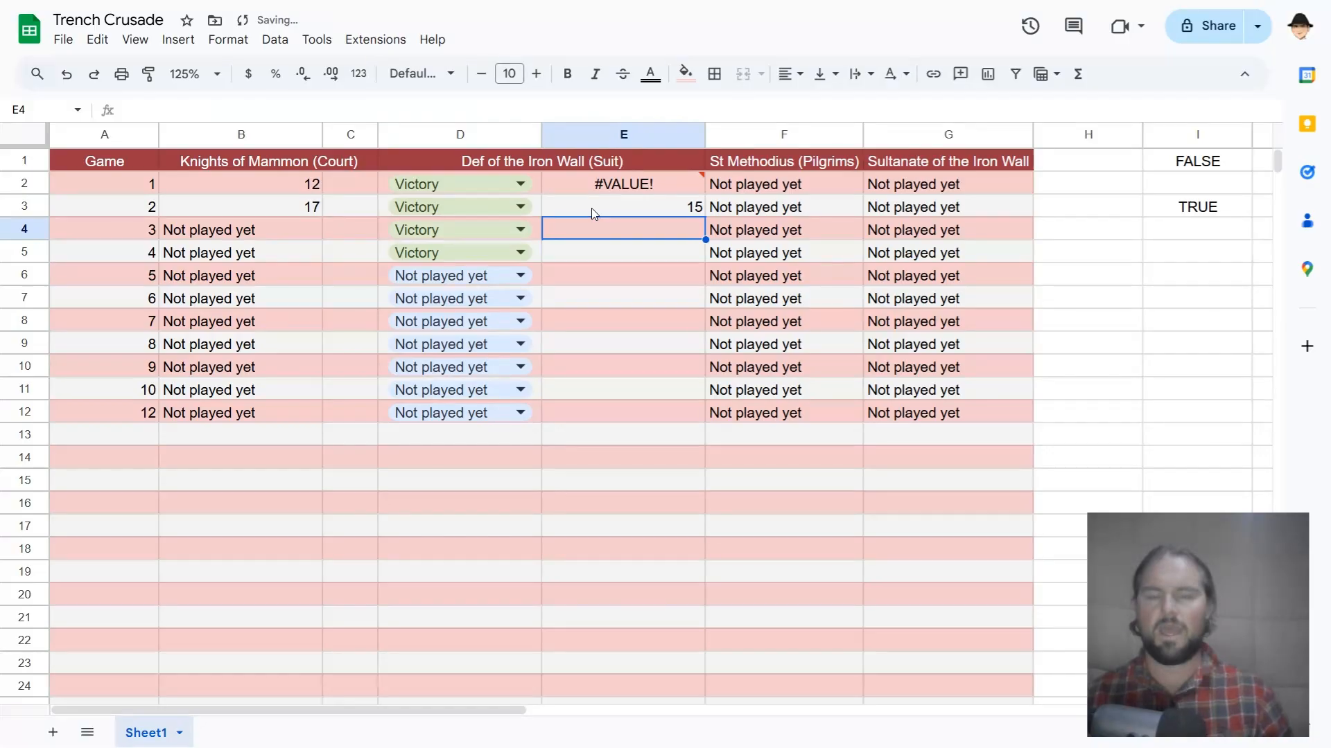
text(=IFS()
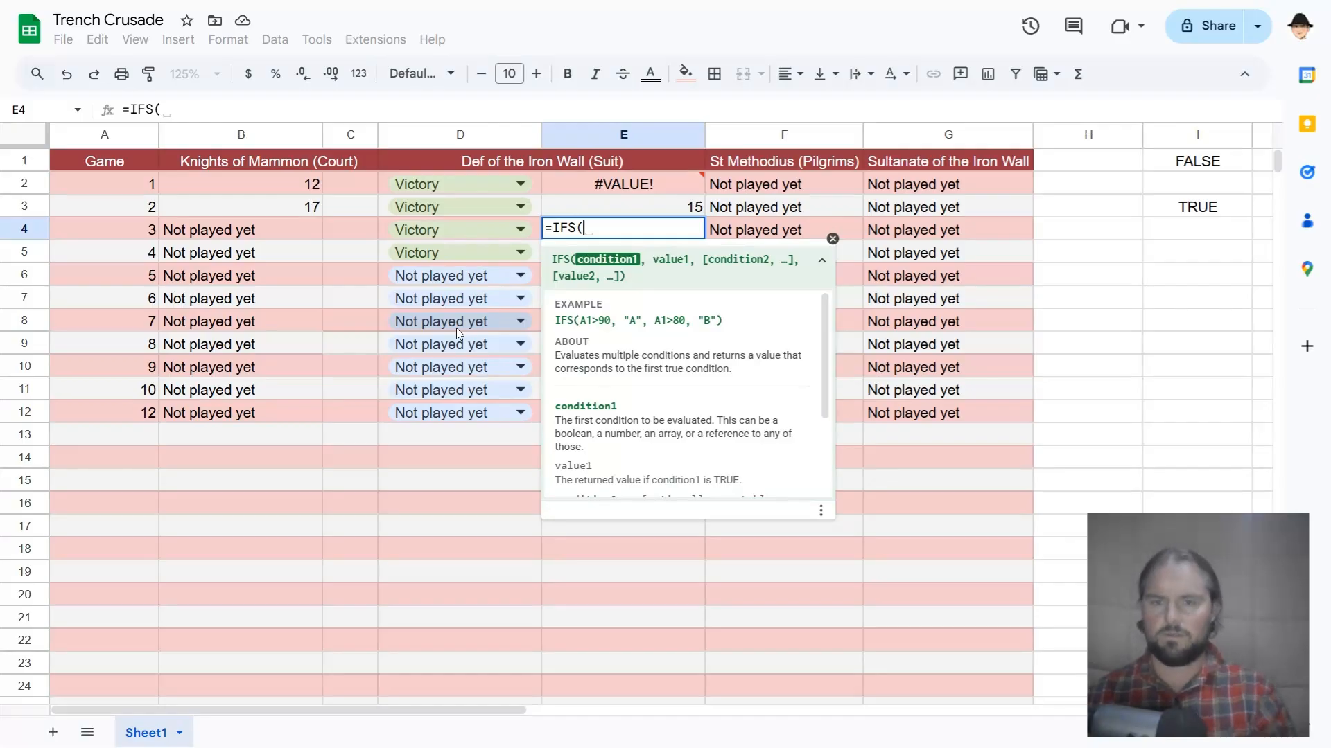
text(D4)
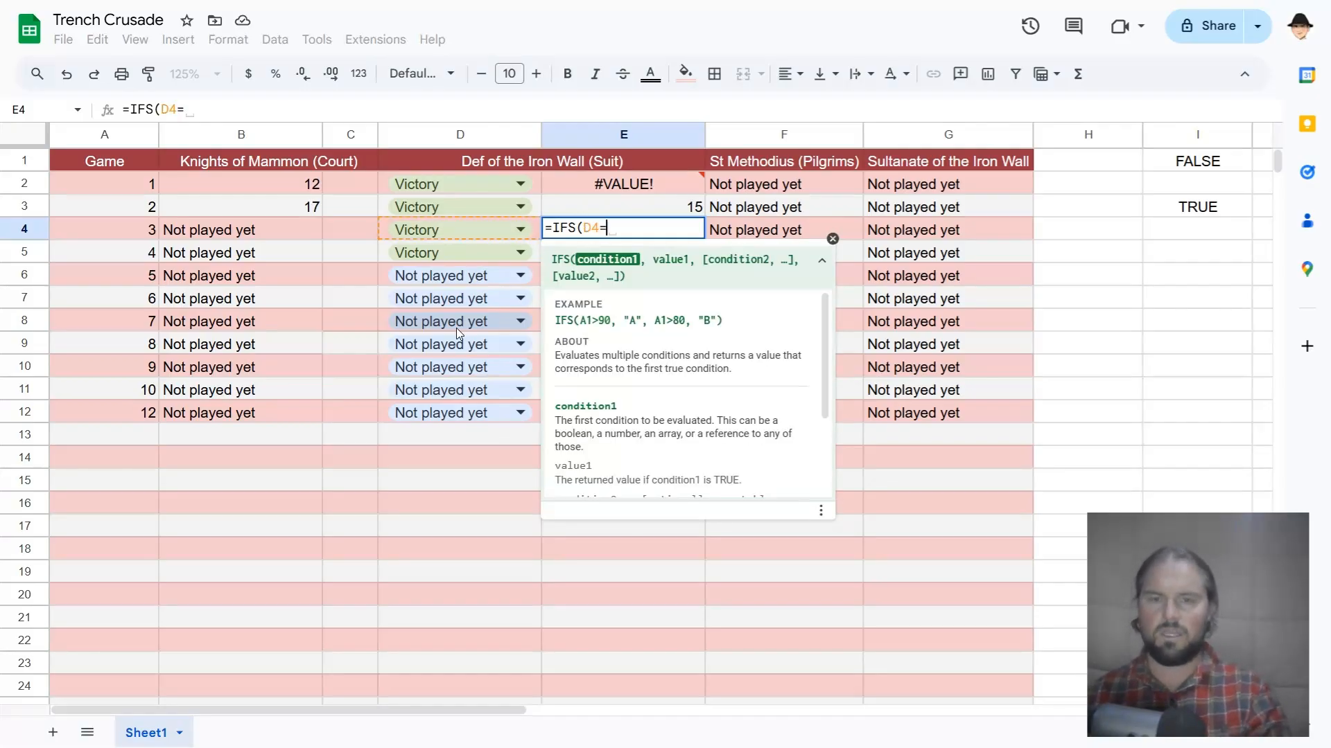
text(="Victory",)
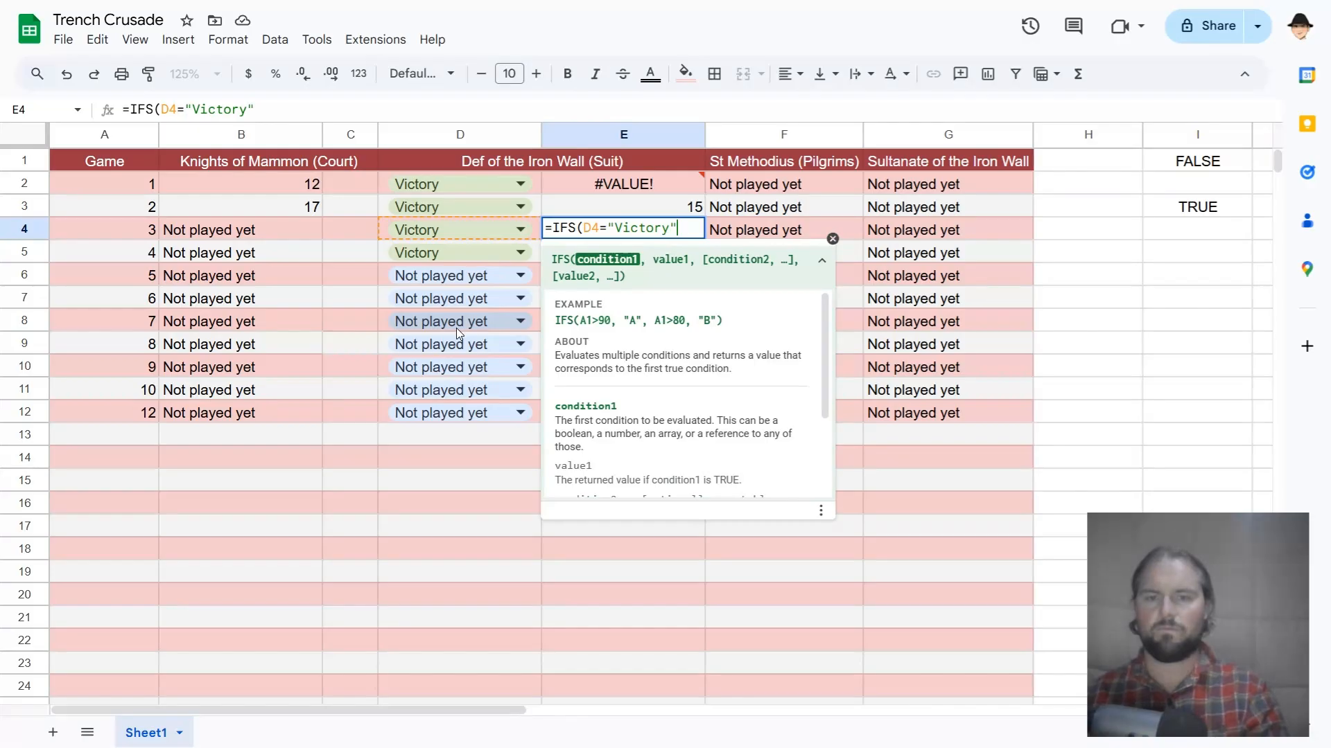
text(15)
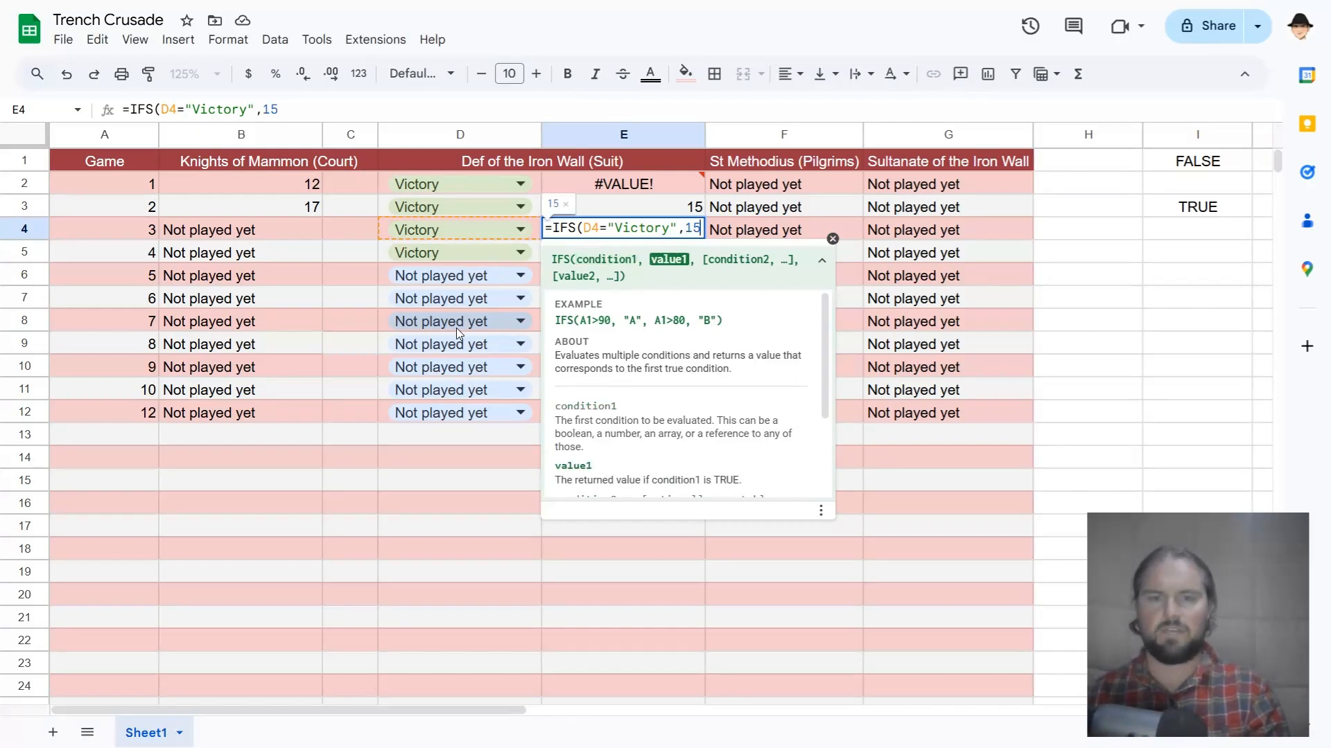
text(,)
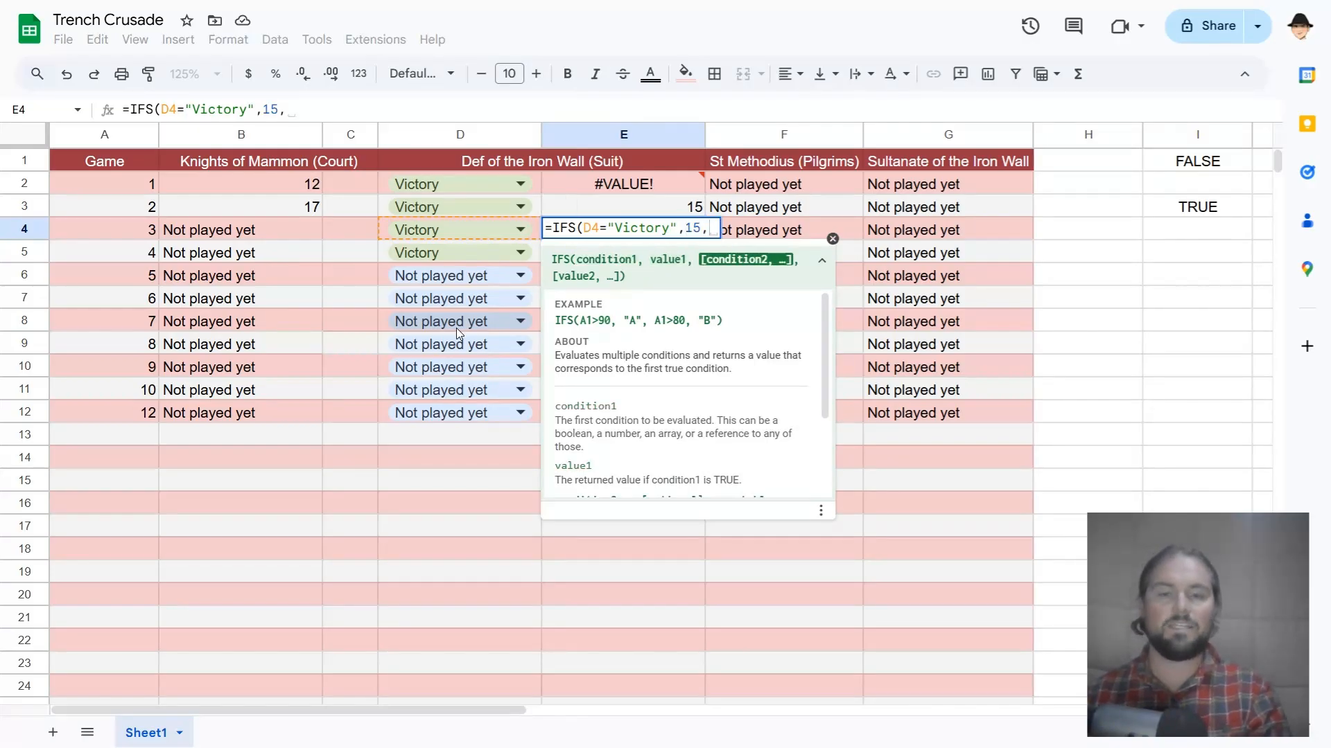
- Add a second condition to the IFS formula in E4 that returns 10 when D4 equals "Draw"
text(D4=)
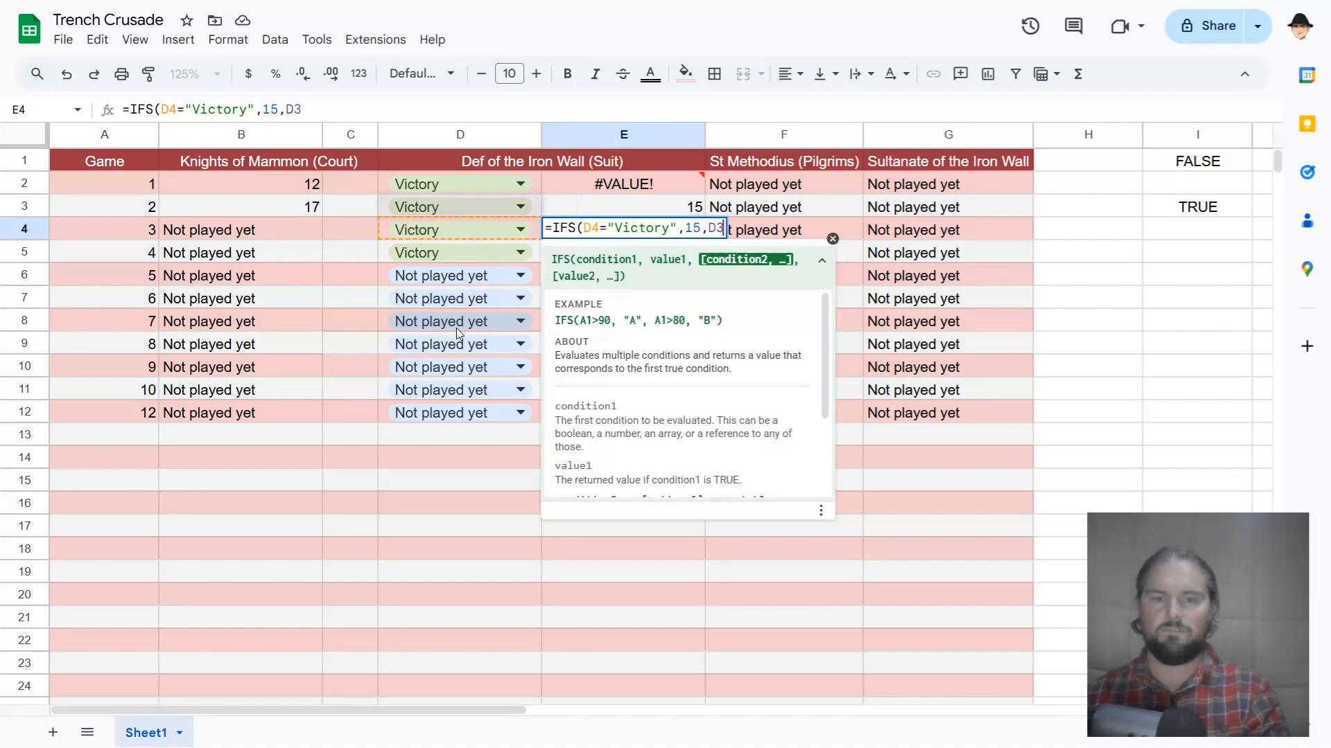
text("D)
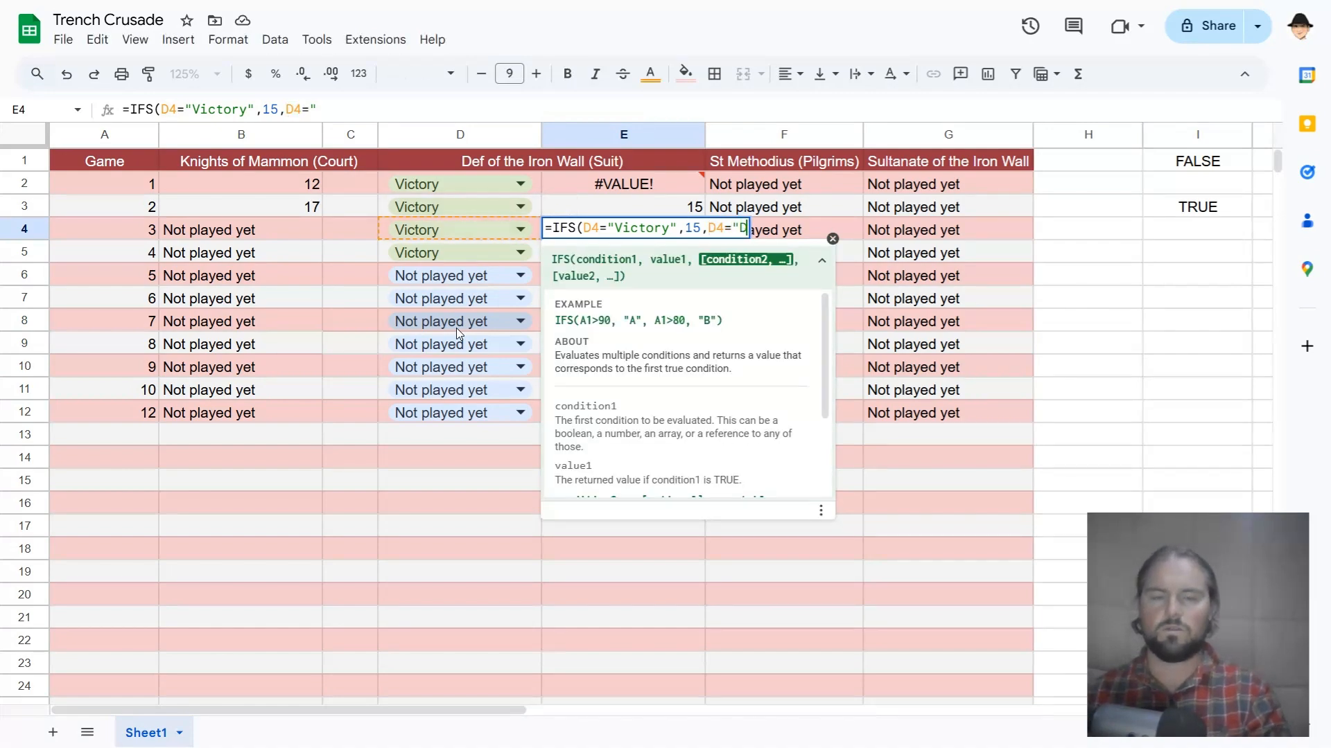
text(raw",1)
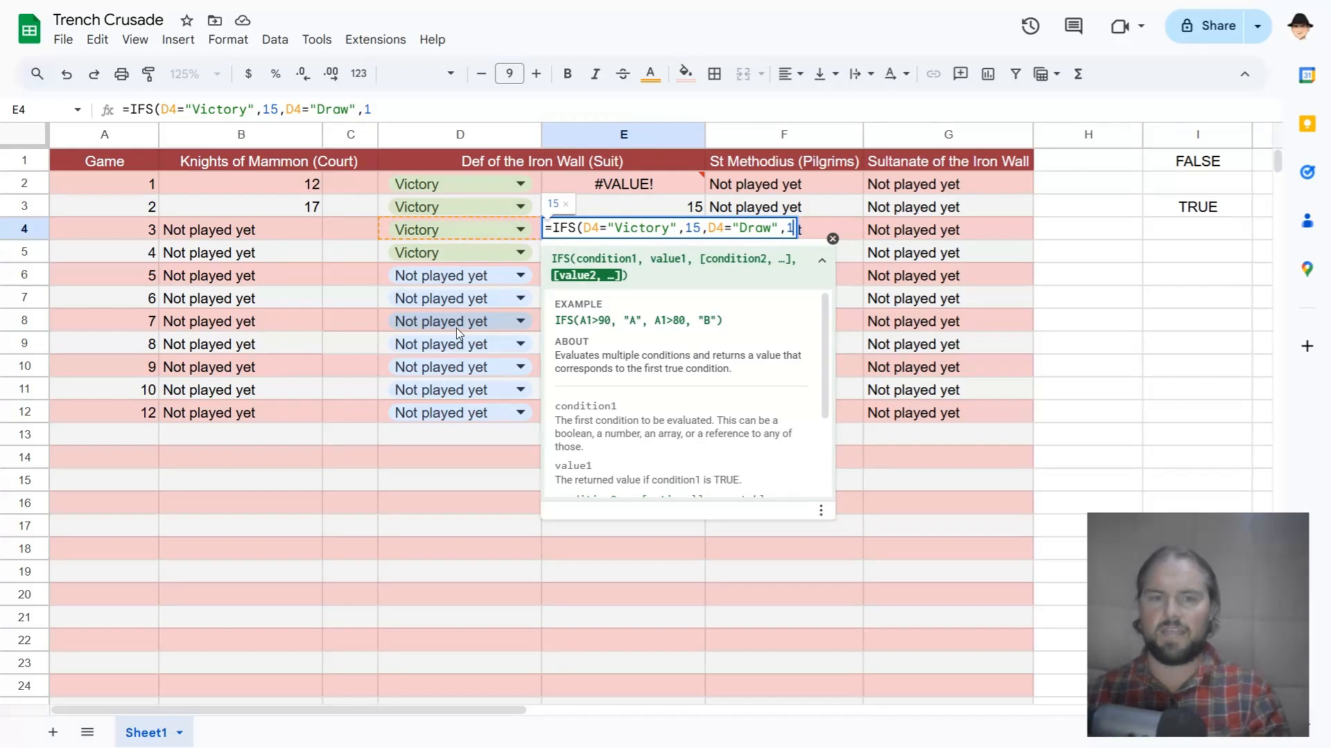
text(0,D4)
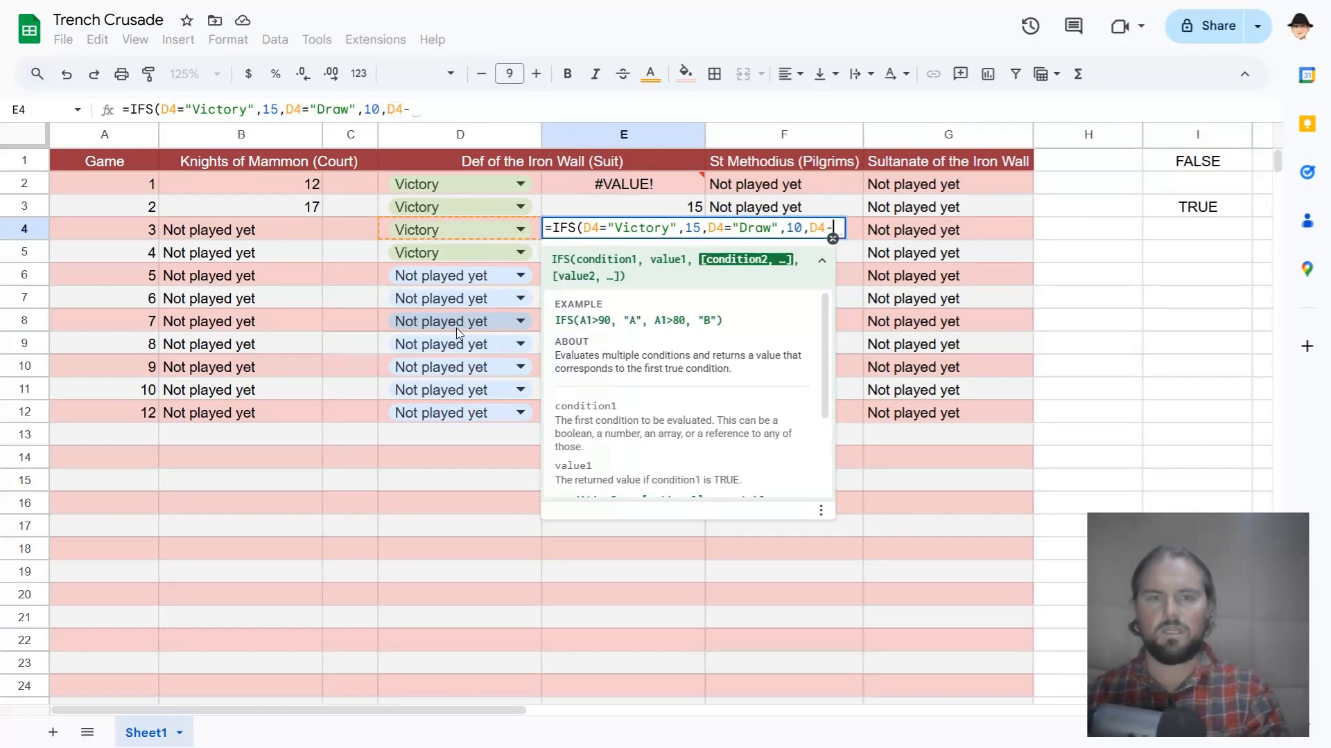
- Complete the IFS formula in E4 with a third condition that returns 7 when D4 equals "Defeat"
text(=")
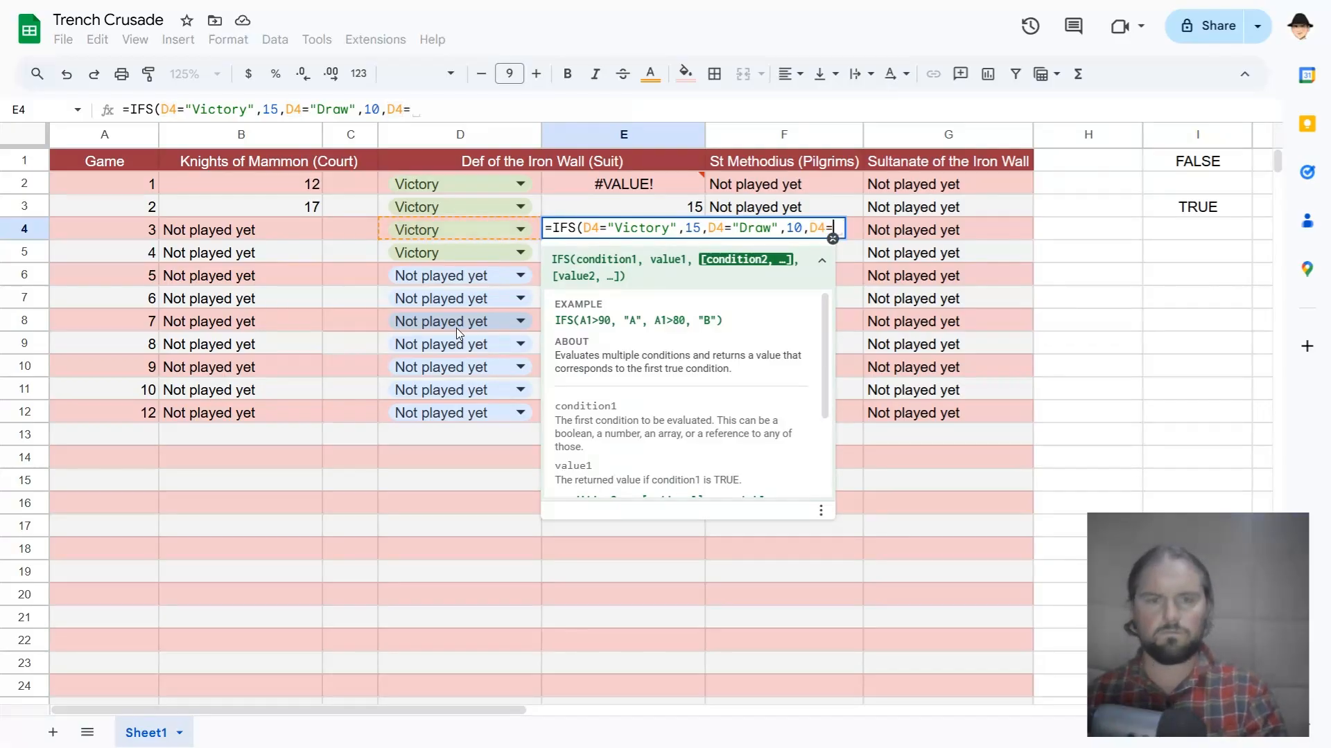
text(Defeat)
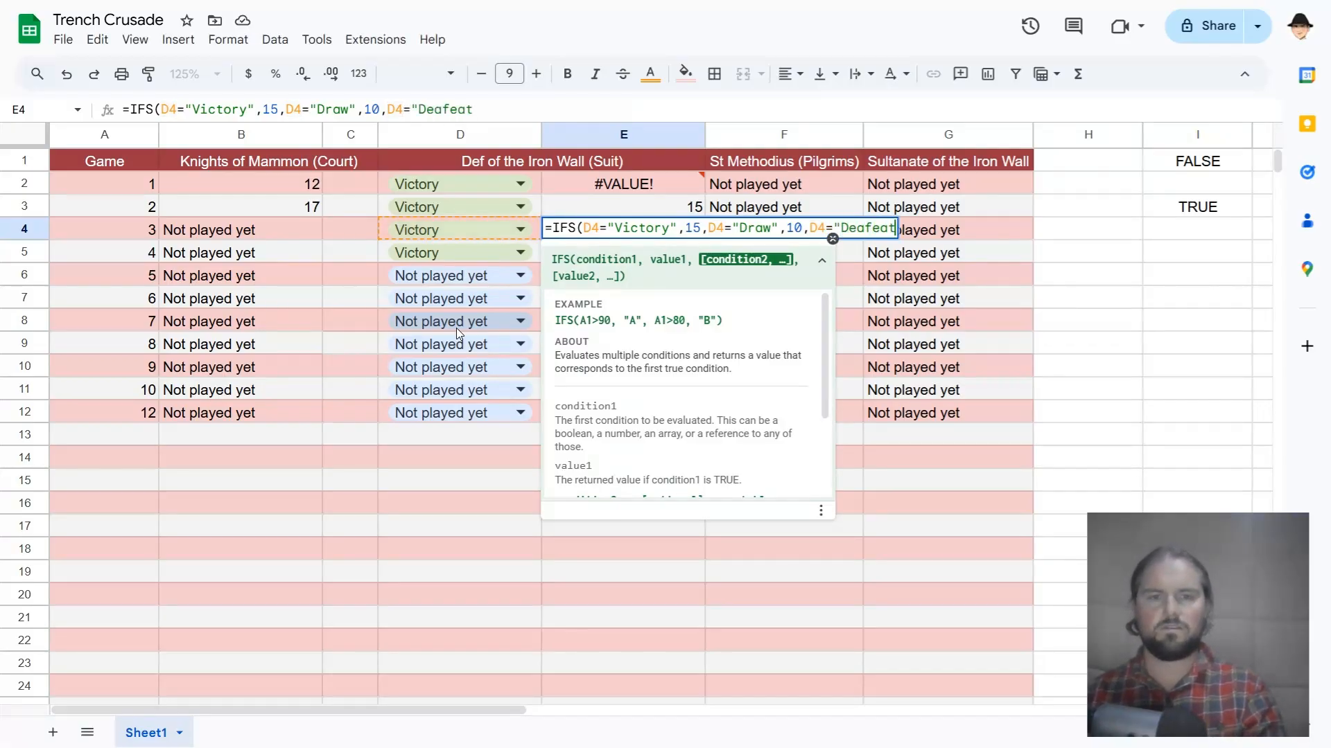
key(BackSpace)
key(BackSpace)
key(BackSpace)
key(BackSpace)
key(BackSpace)
key(BackSpace)
text(Defeat")
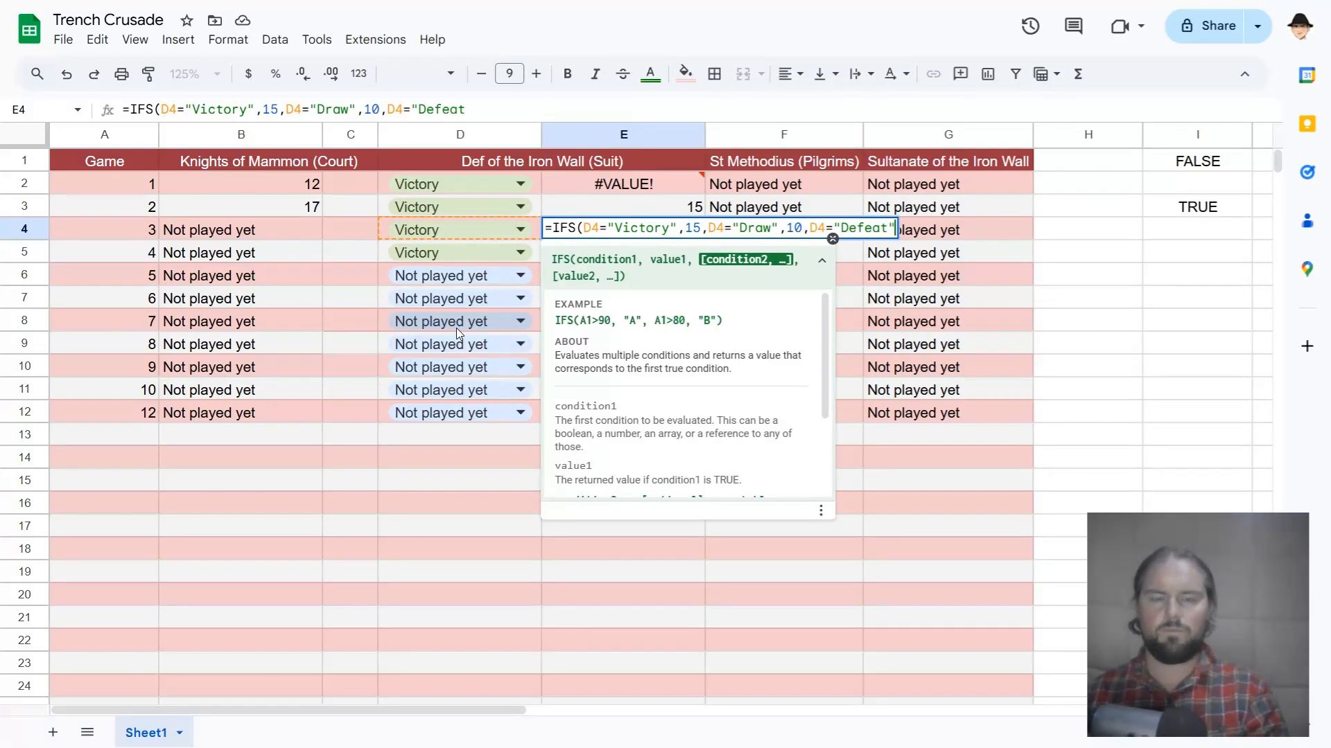
text(,7)
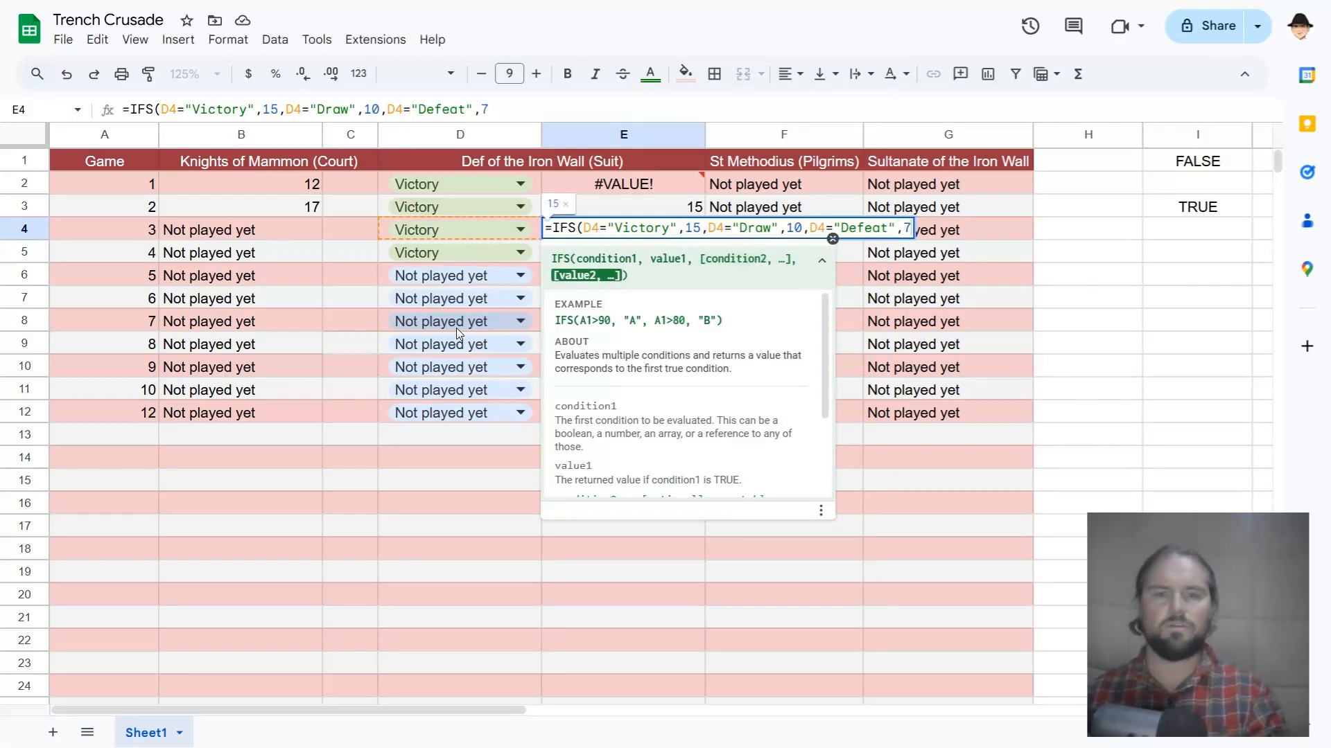
text())
key(Return)
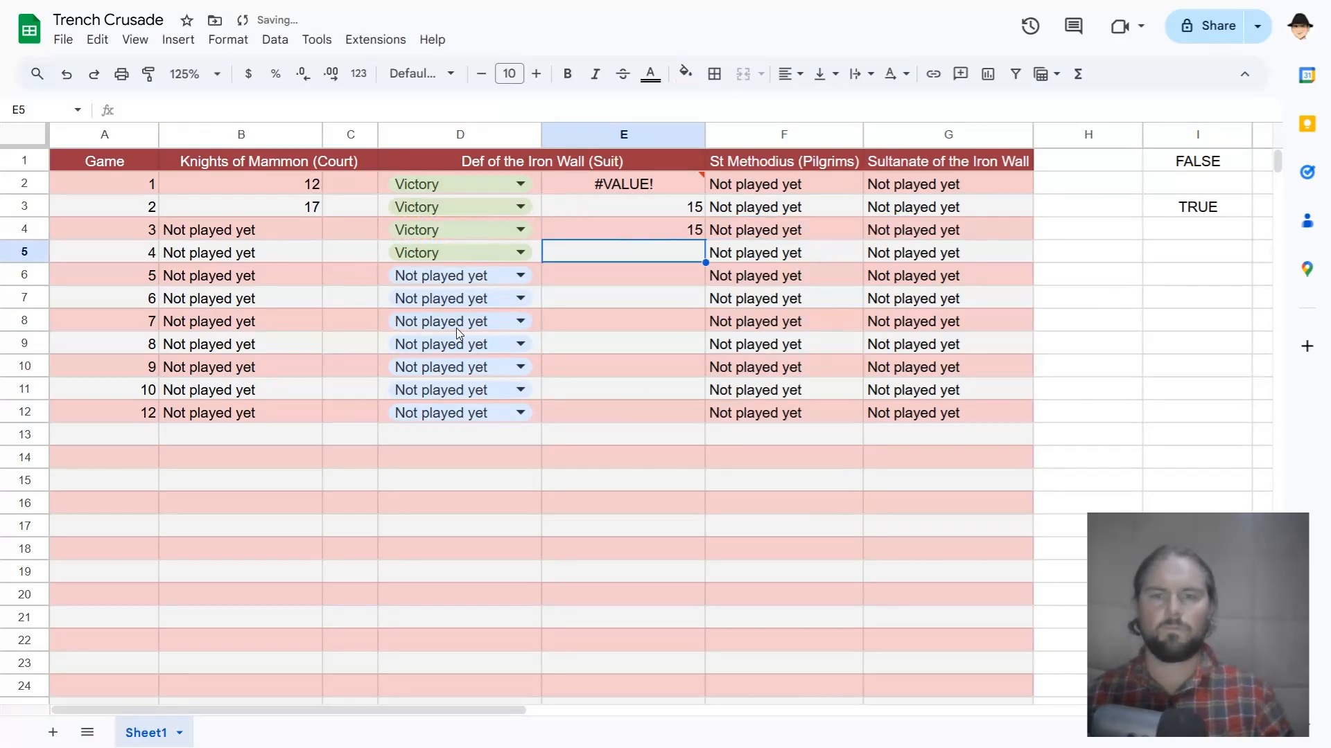
- Set the result in D4 to Draw to test the IFS formula in E4
key(Up)
key(Left)
key(Return)
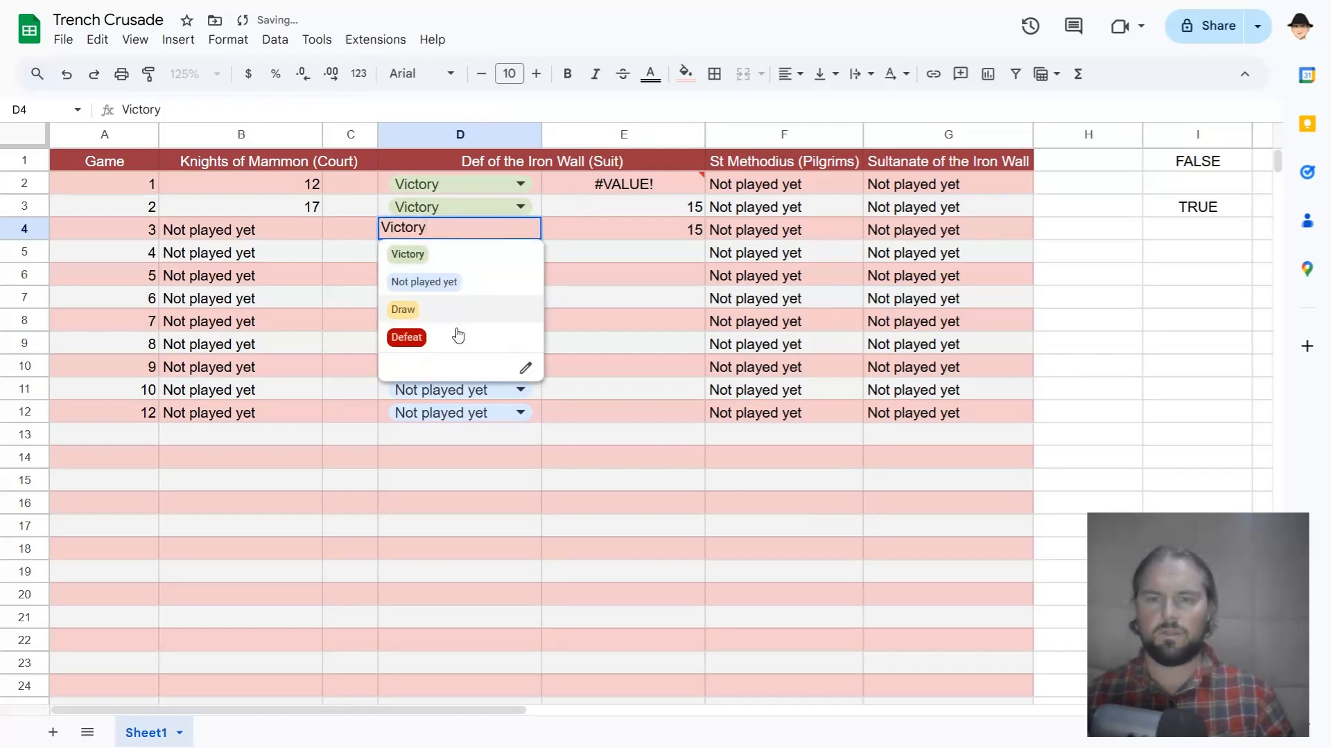
key(Return)
key(Up)
key(Right)
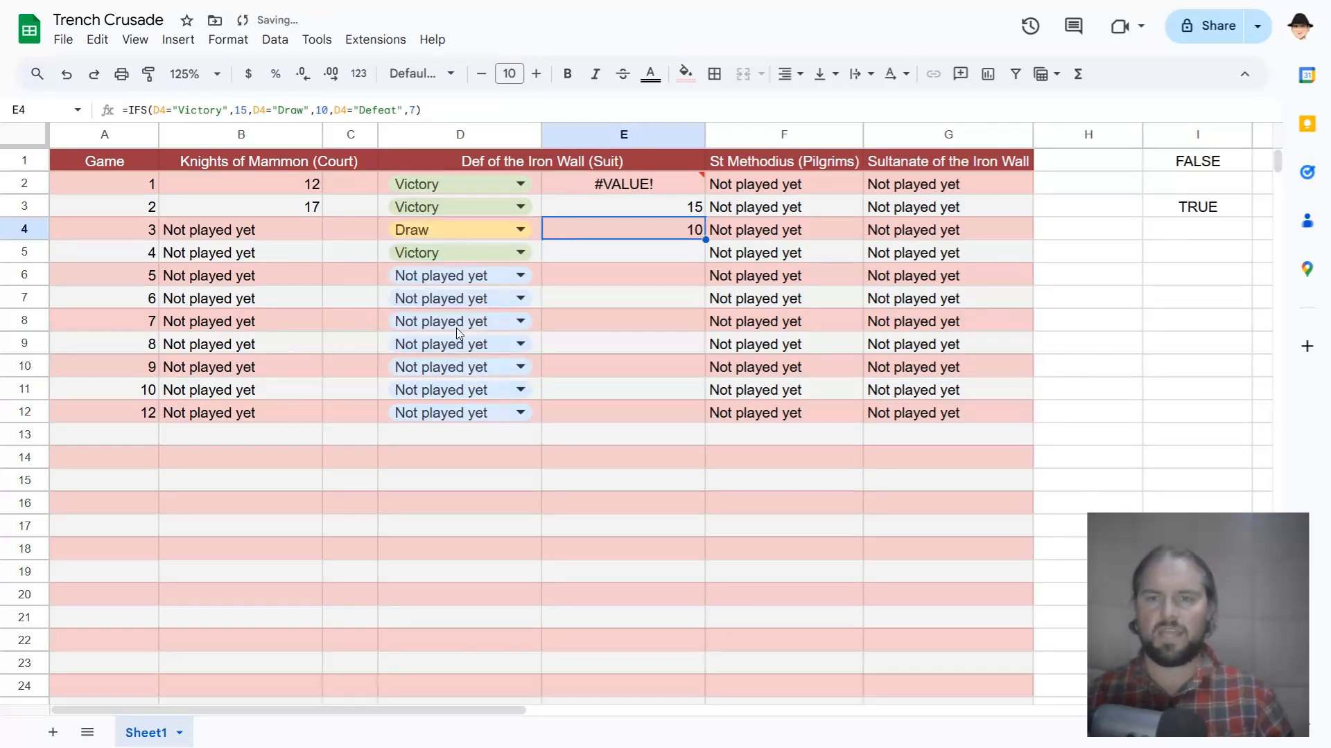
- Set the result in D4 to Defeat to test the last condition of the IFS formula
key(Left)
key(Return)
key(Down)
key(Down)
key(Down)
key(Return)
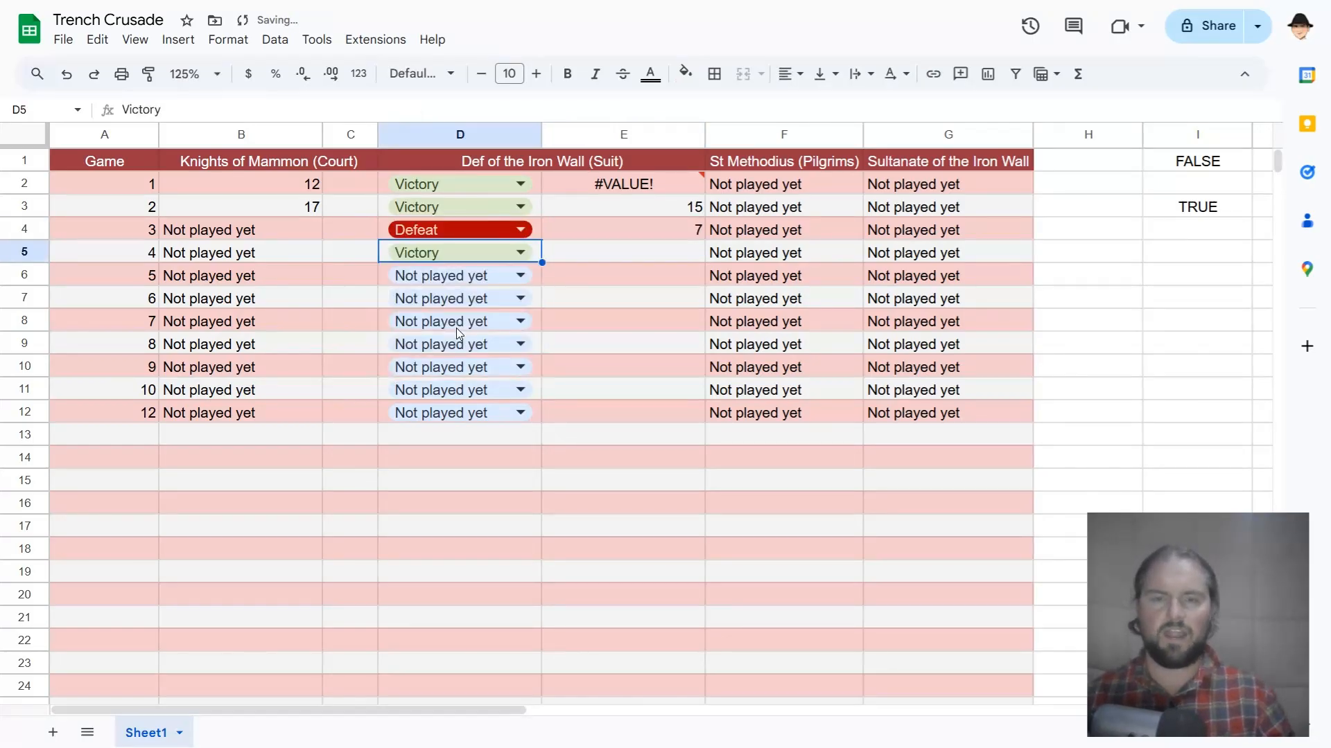
- Restore the result in D4 to Victory
key(Up)
key(Return)
key(Down)
key(Up)
key(Return)
key(Right)
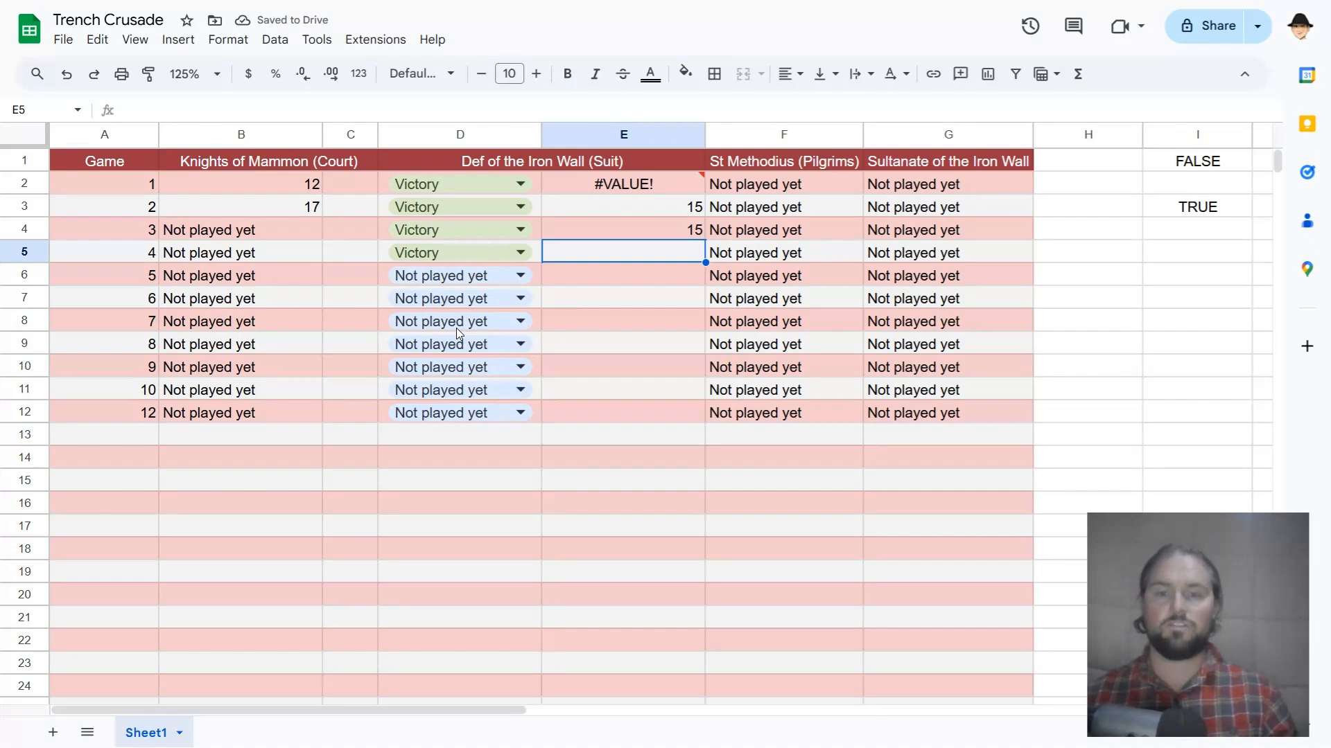
- Start a SWITCH formula in cell E5 that checks D5, returning 15 for "Victory" and 10 for "Draw"
text(=SWITCH()
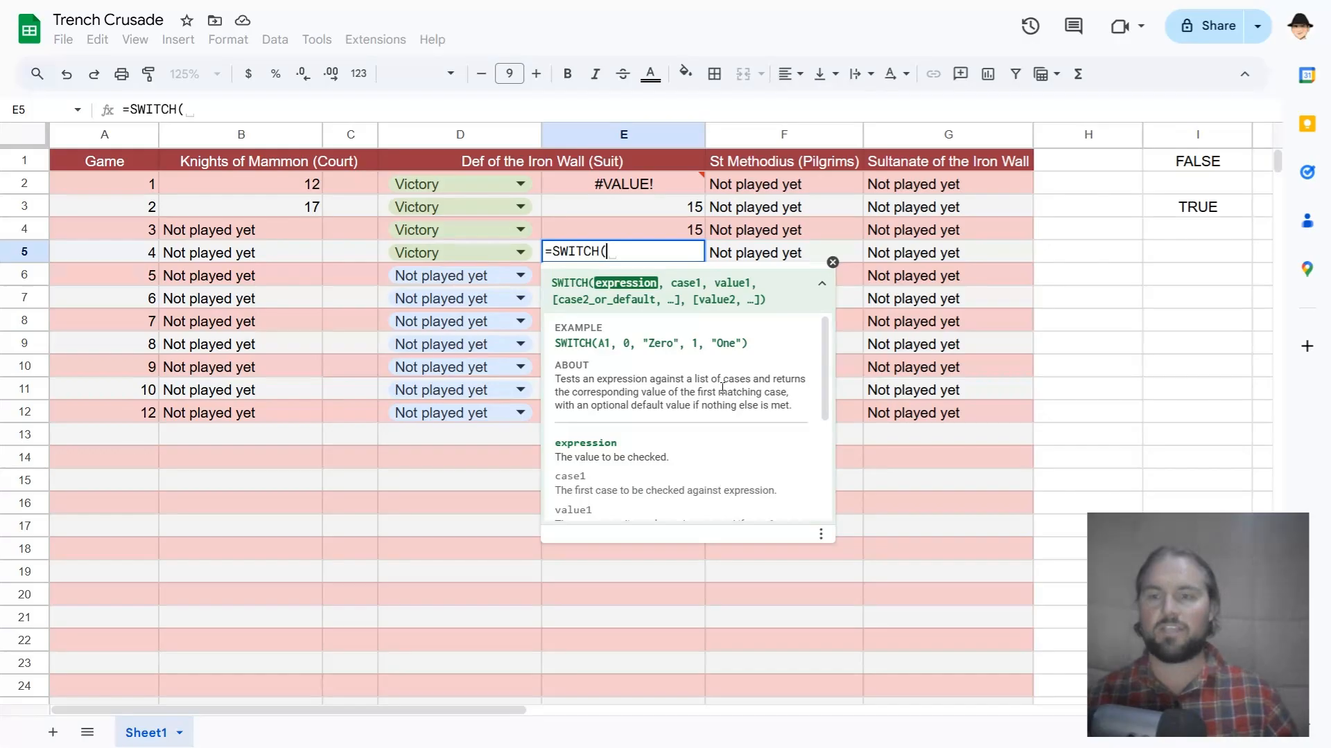
text(D5)
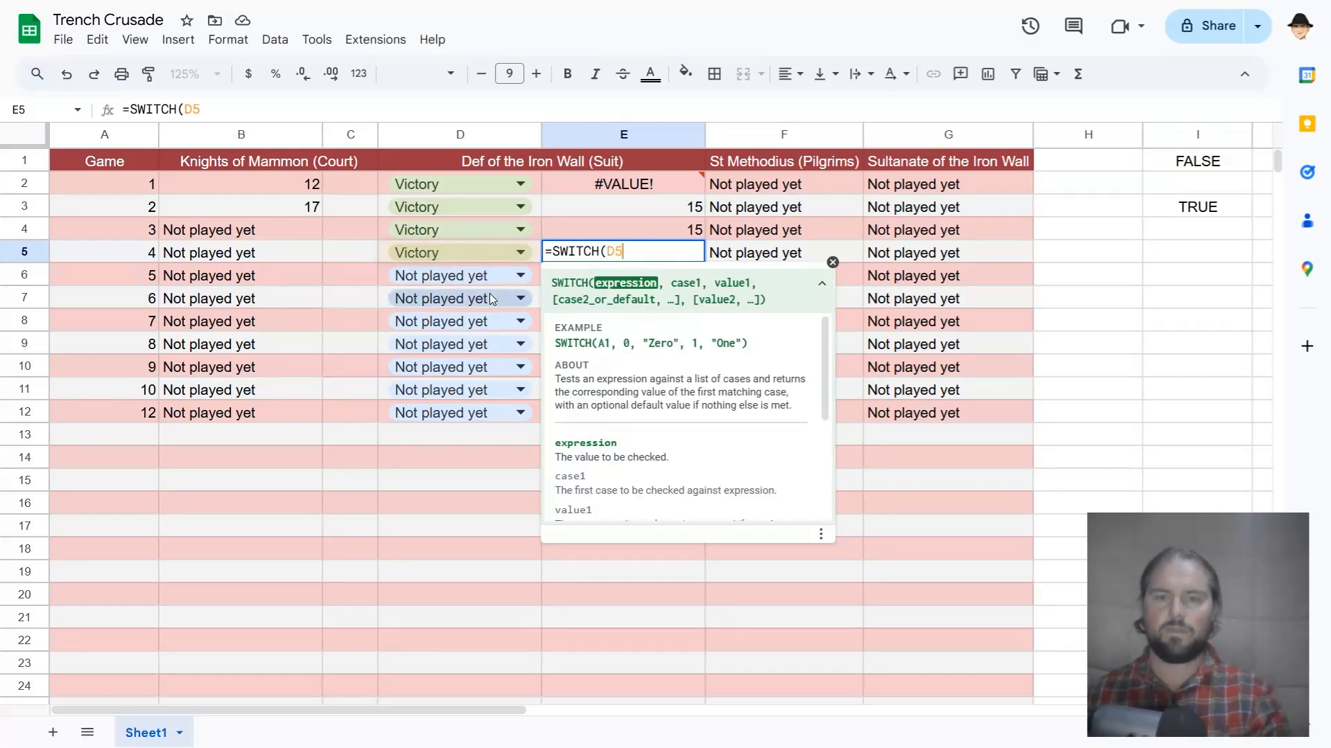
text(,"Victory)
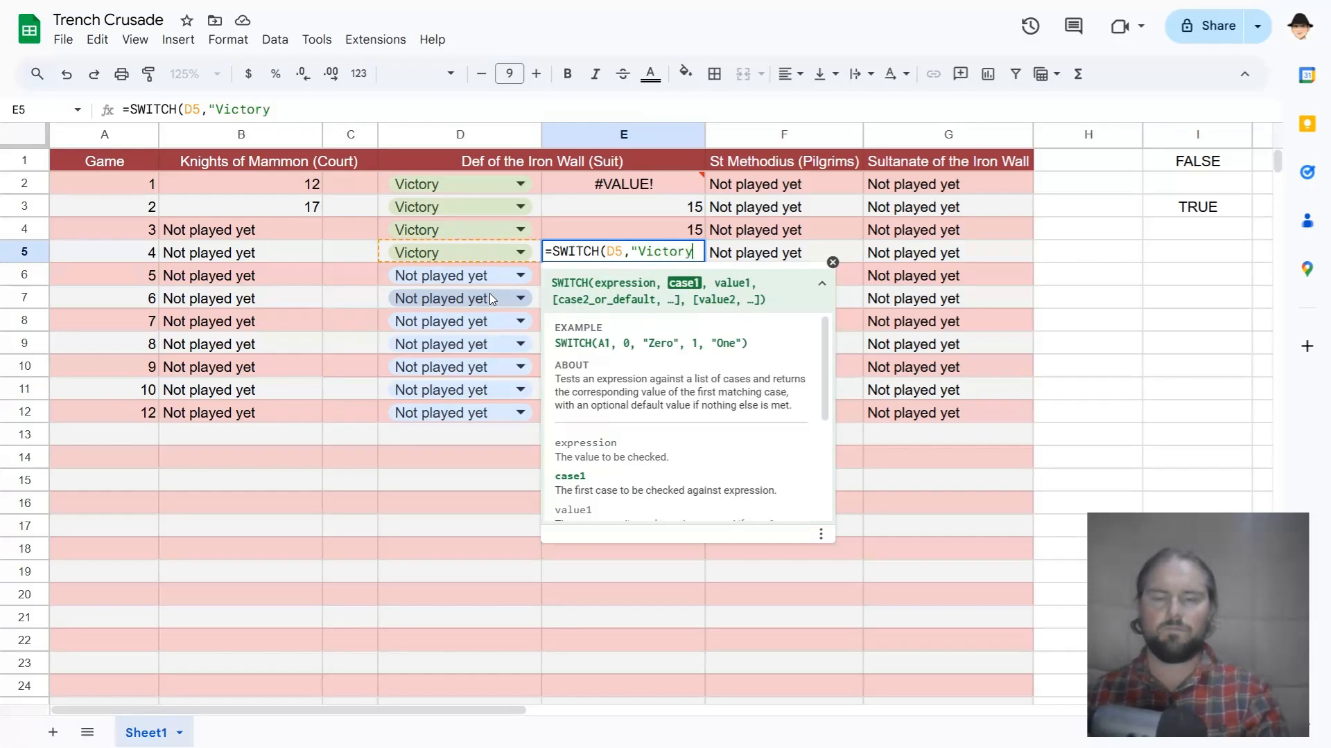
text(")
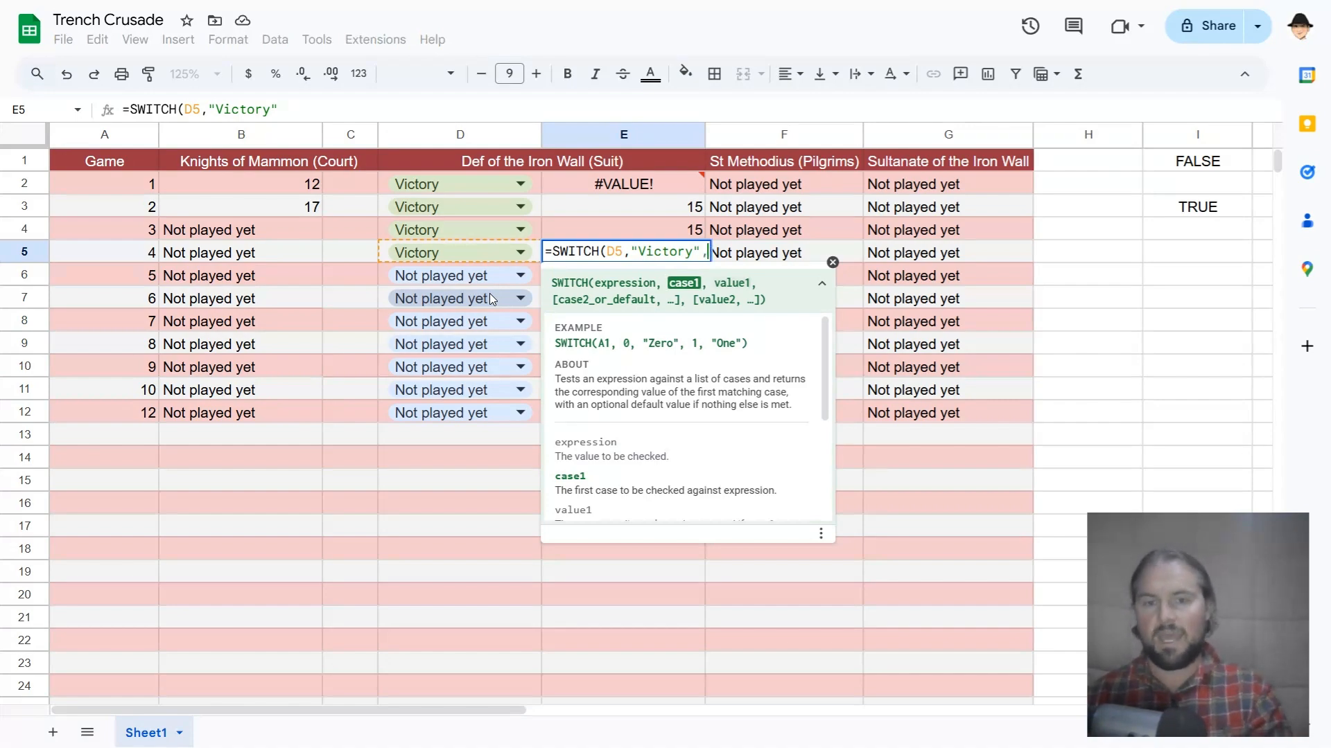
text(,)
text(1)
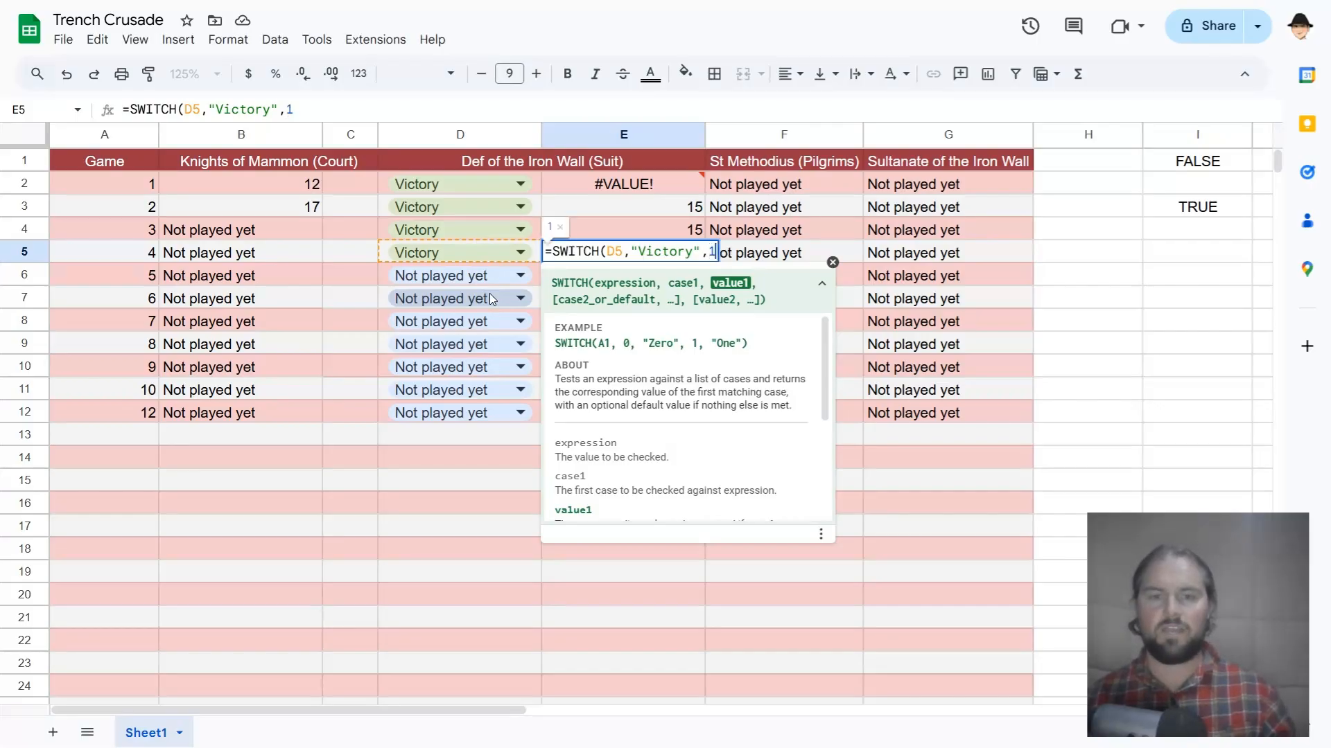
text(5,")
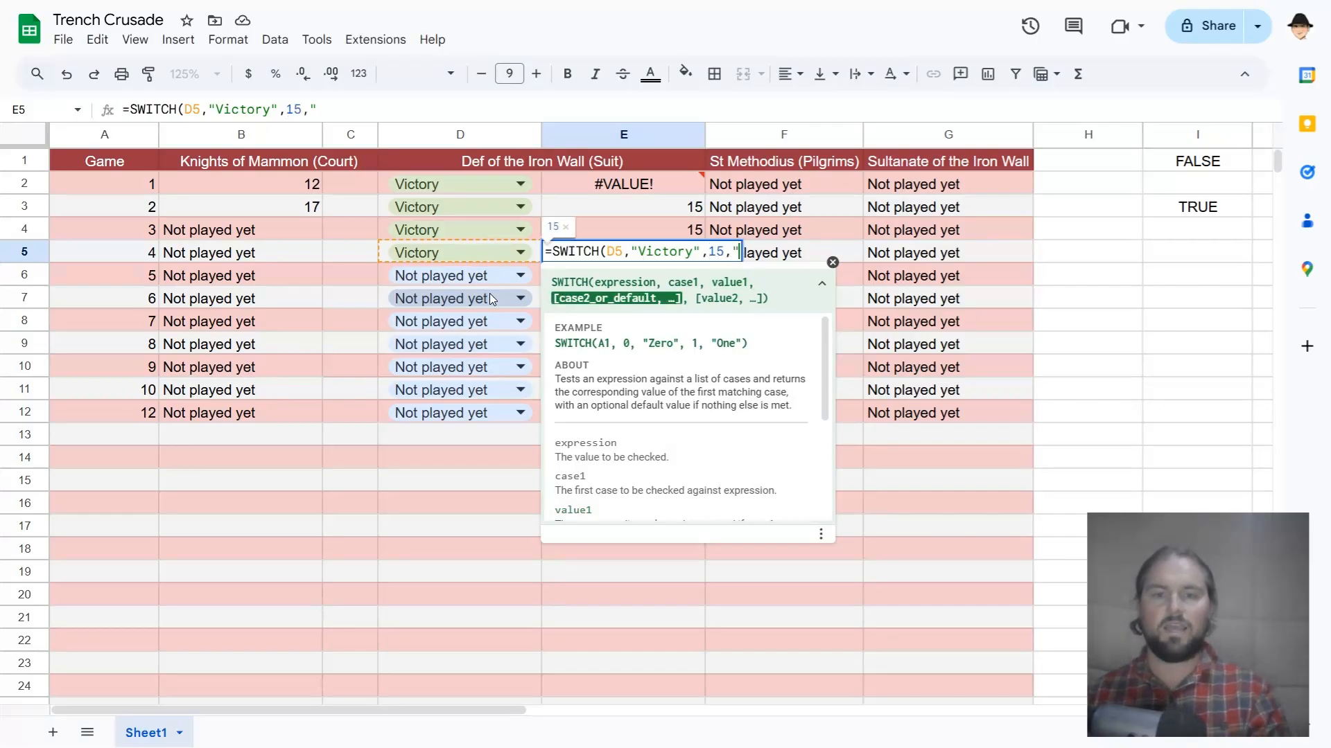
text(Draw")
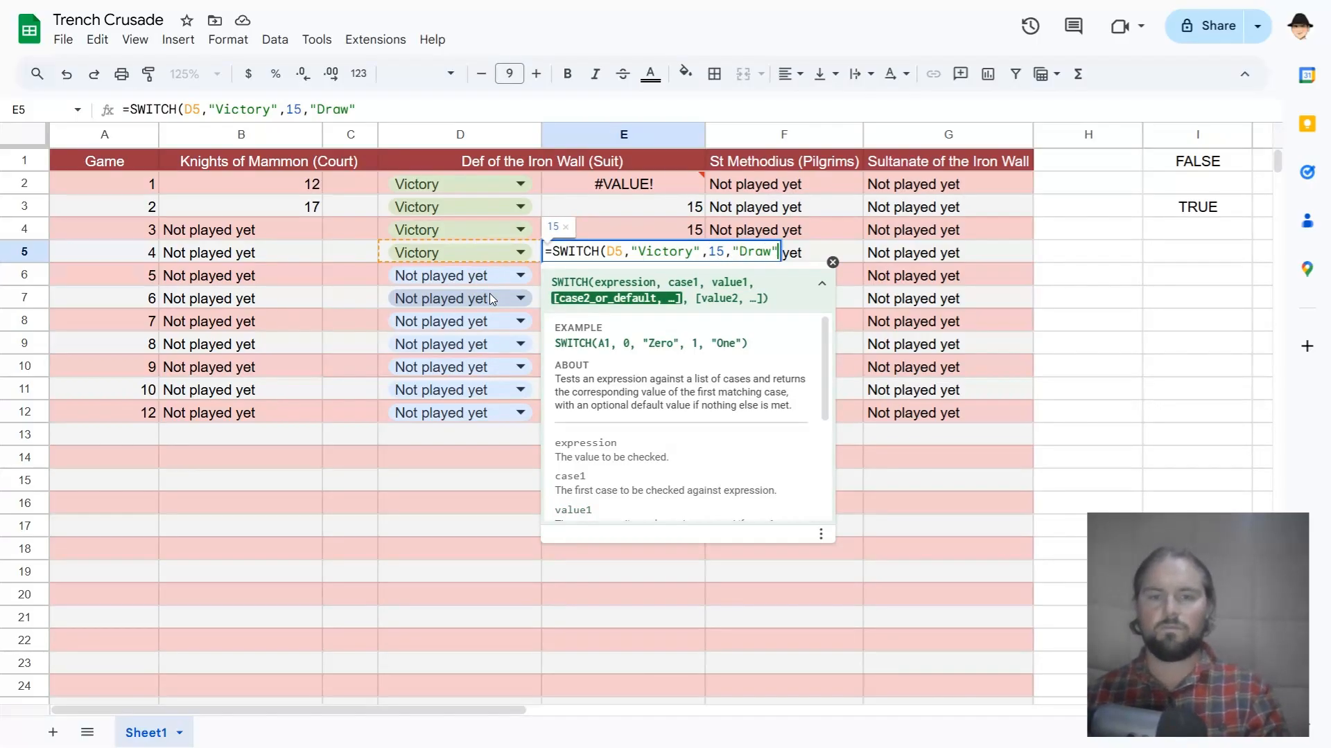
text(,10)
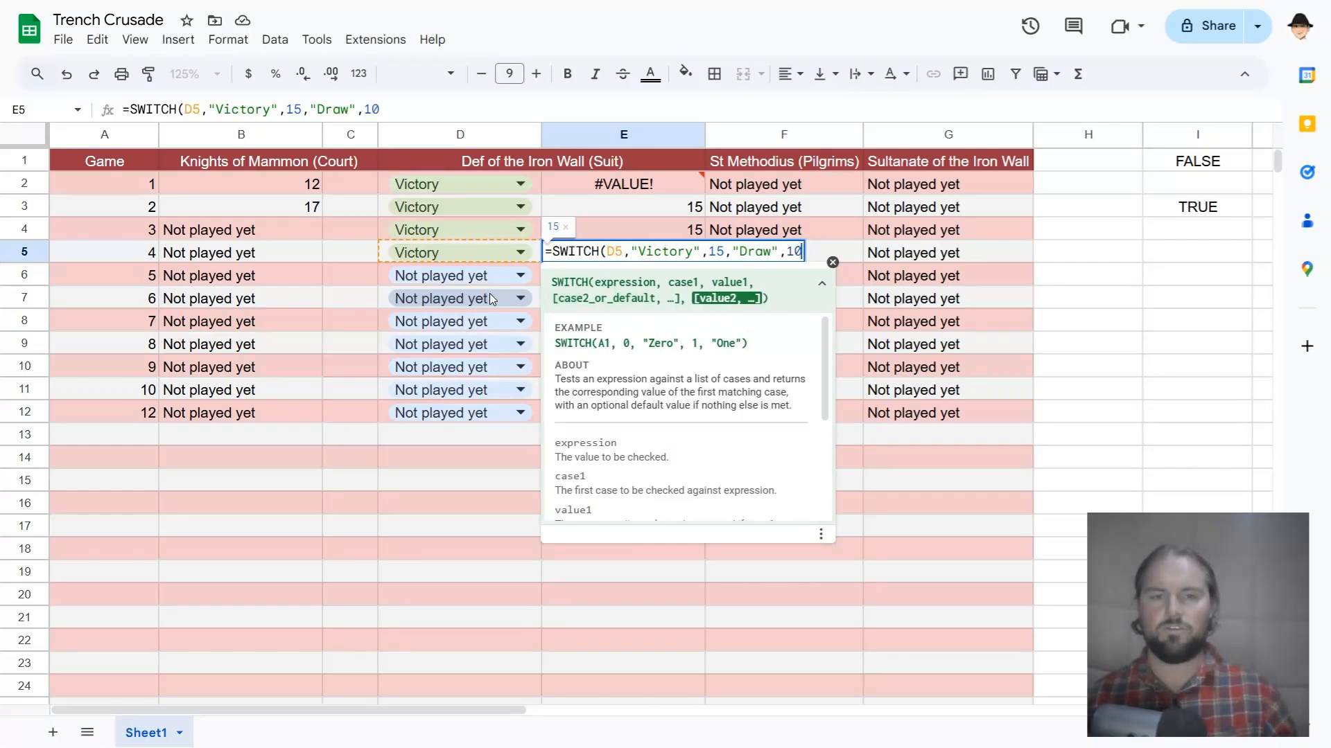
text(,)
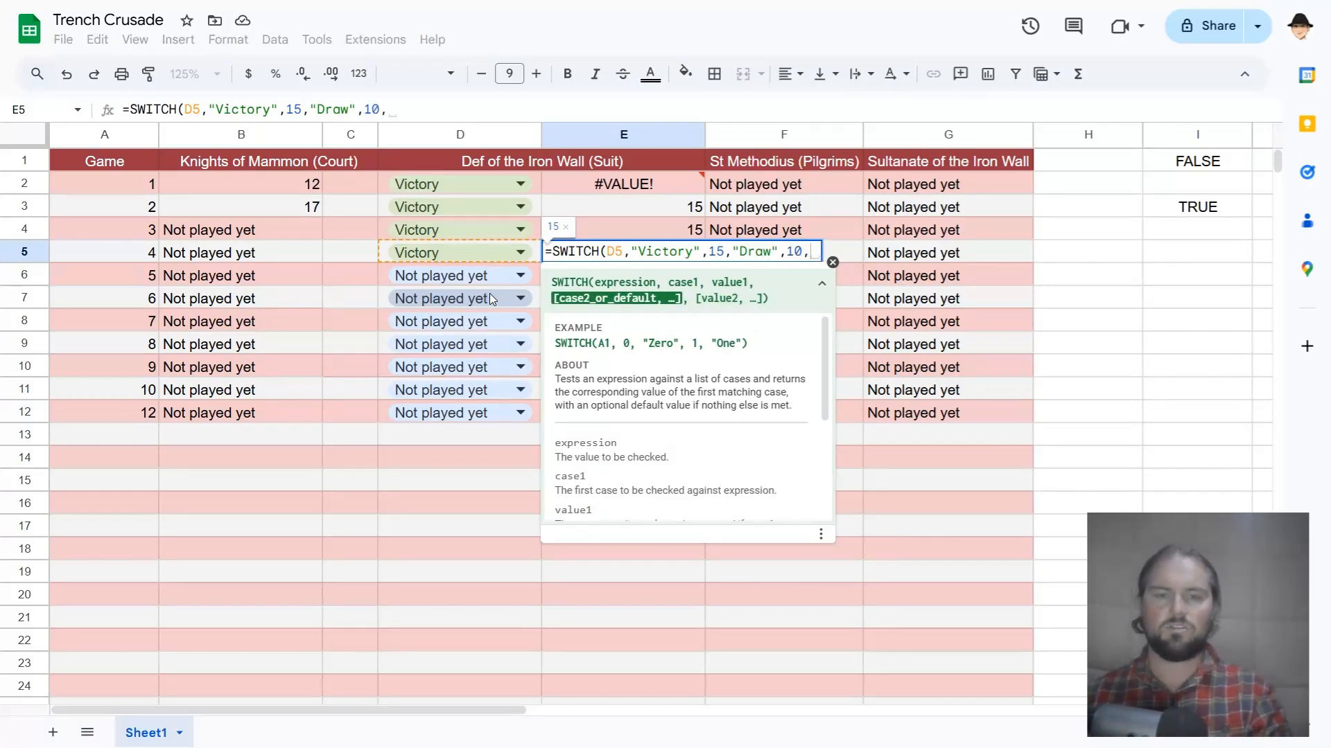
- Complete the SWITCH formula in E5 with a "Defeat" case returning 7 and an empty default value
text(Defeat)
key(ctrl+BackSpace)
text("Defe)
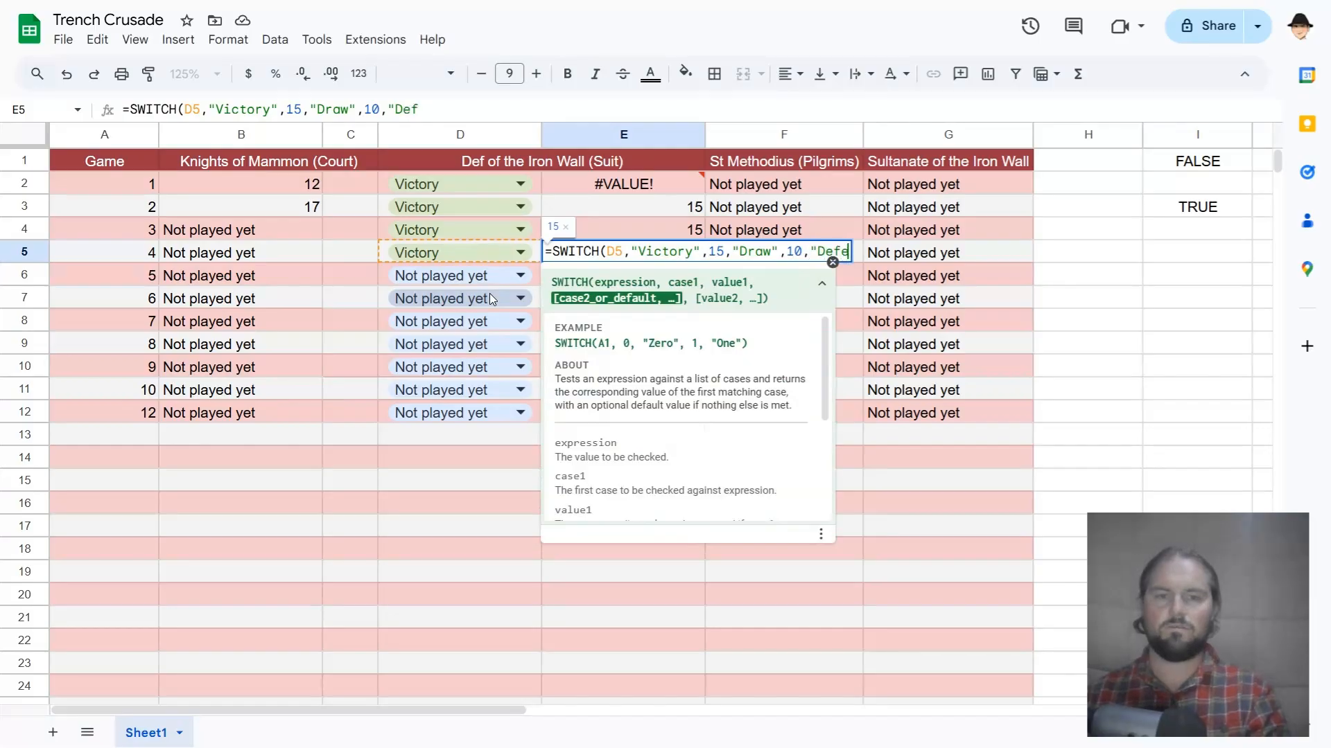
text(at",7)
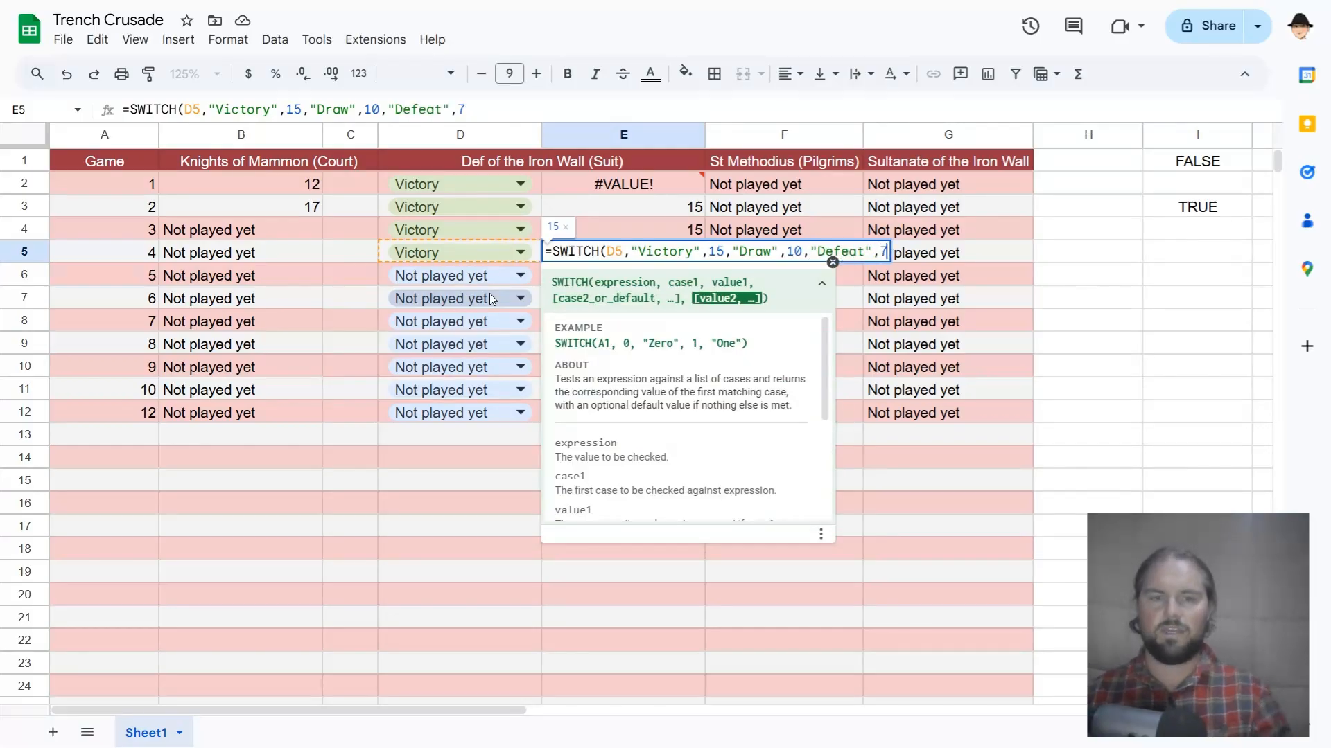
text(,)
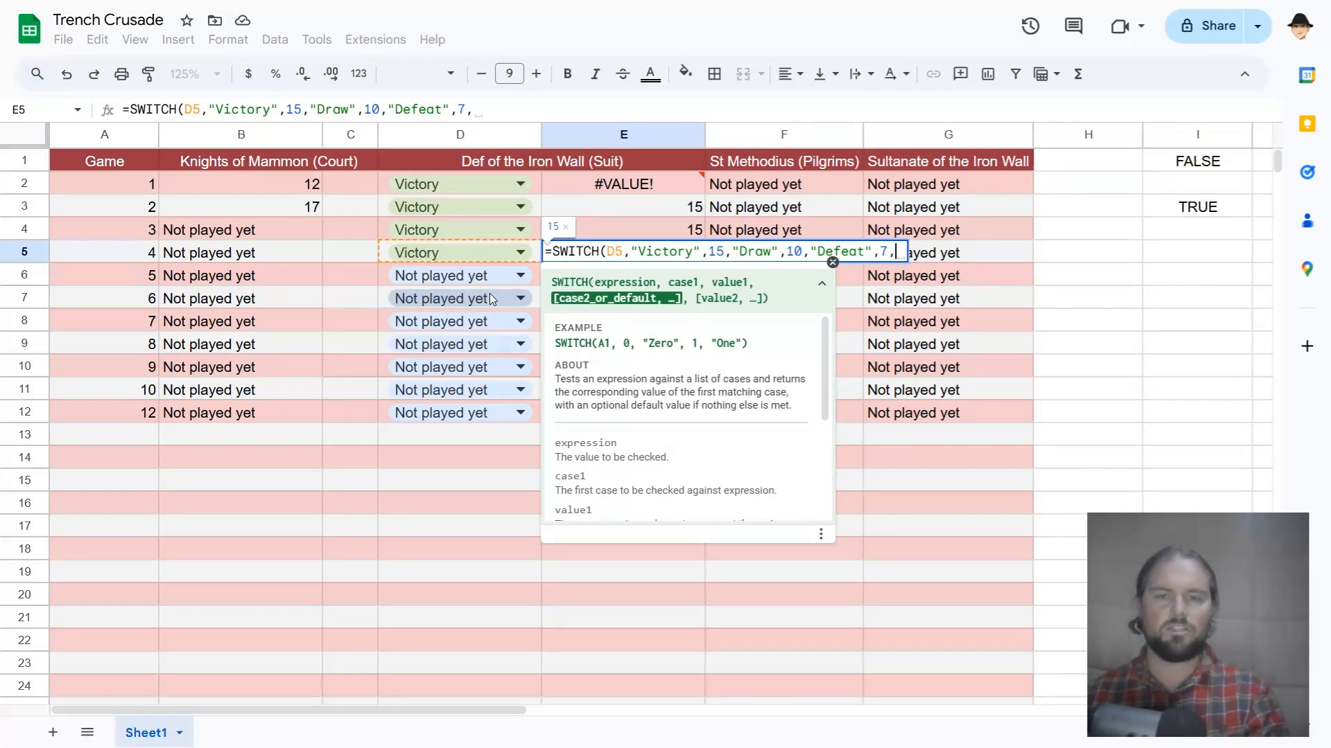
text())
key(Return)
- Set the result in D5 to Draw to test the SWITCH formula in E5
key(Up)
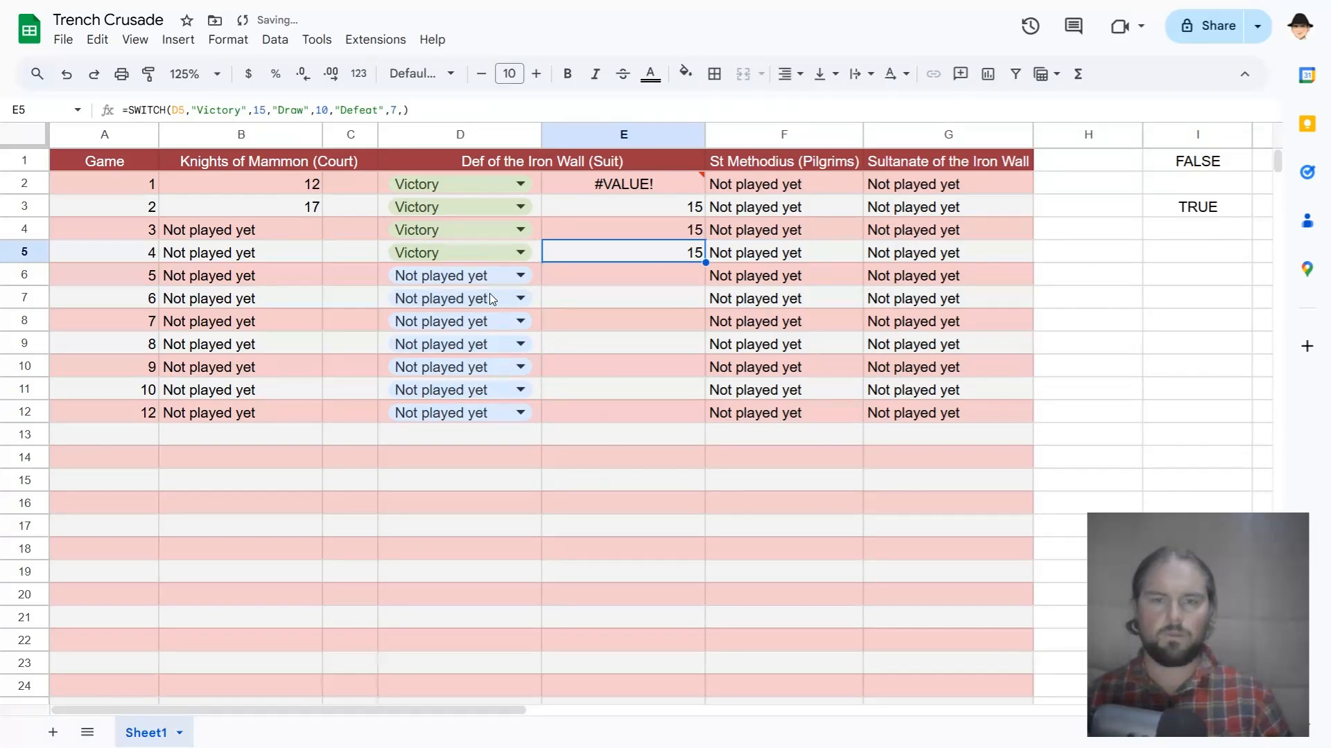
key(Left)
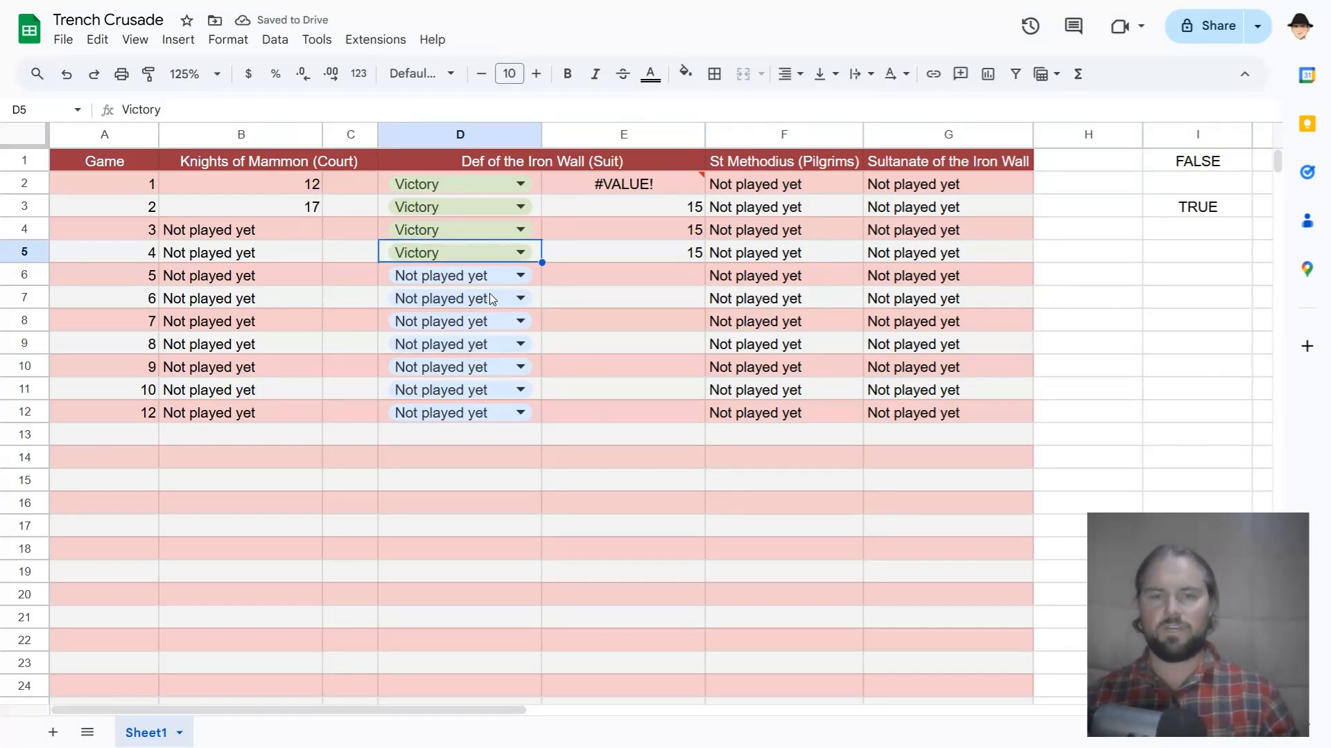
key(Return)
key(Return)
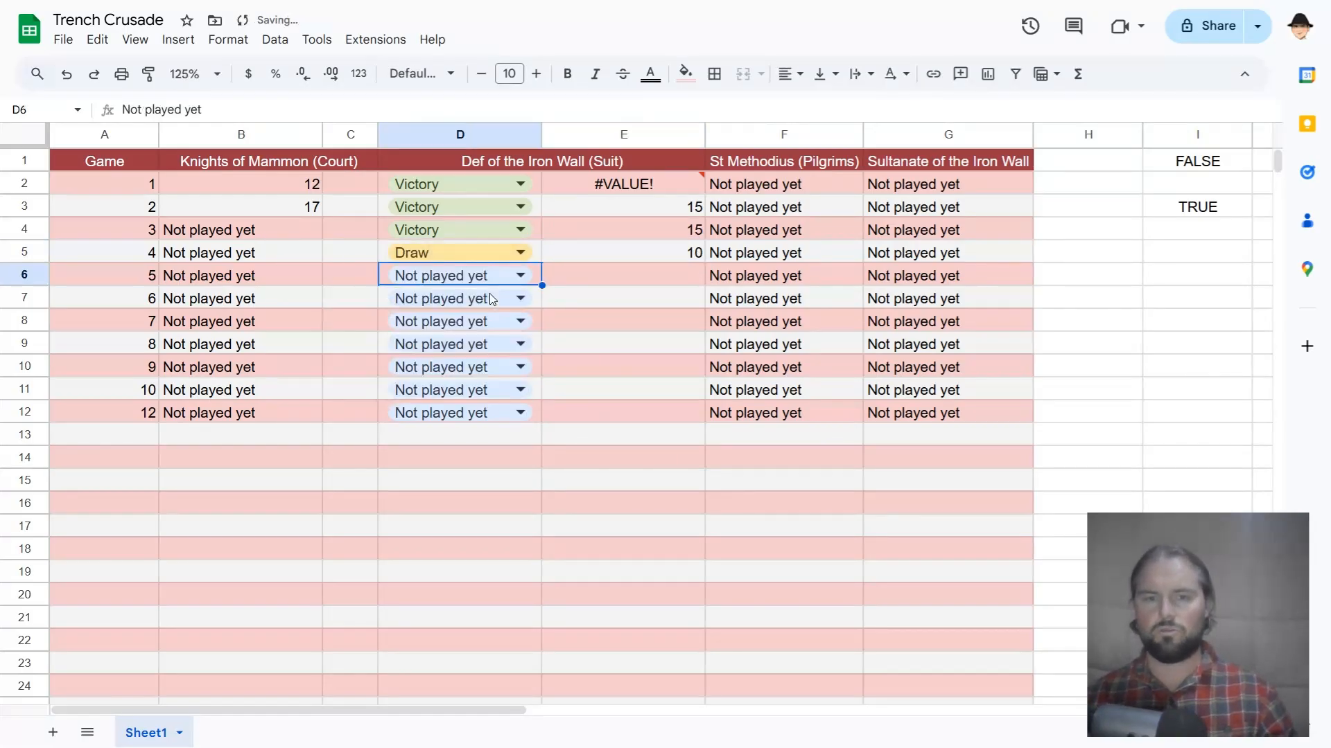
- Set the result in D5 to Defeat to test the SWITCH formula's third case
key(Right)
key(Left)
key(Up)
key(Return)
key(Down)
key(Down)
key(Down)
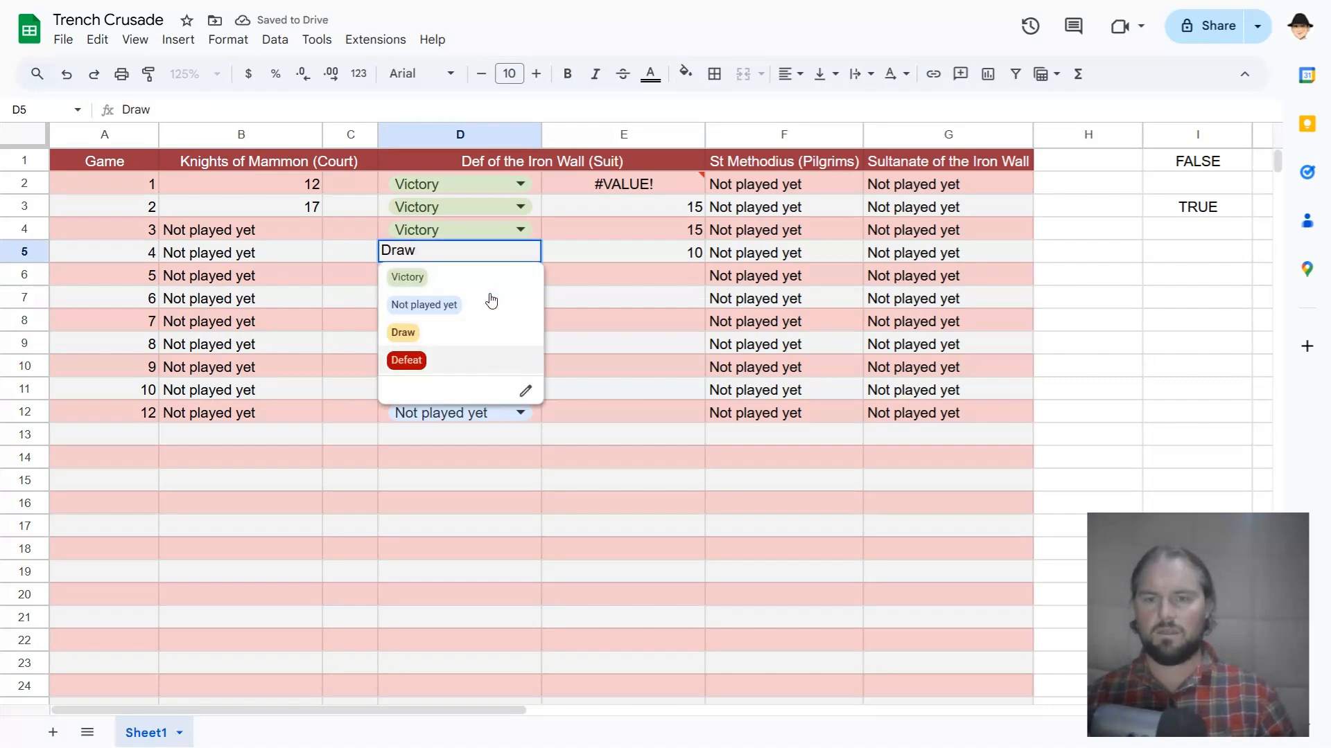
key(Return)
- Set the result in D5 to Not played yet to test the SWITCH formula's empty default
key(Up)
key(Return)
key(Down)
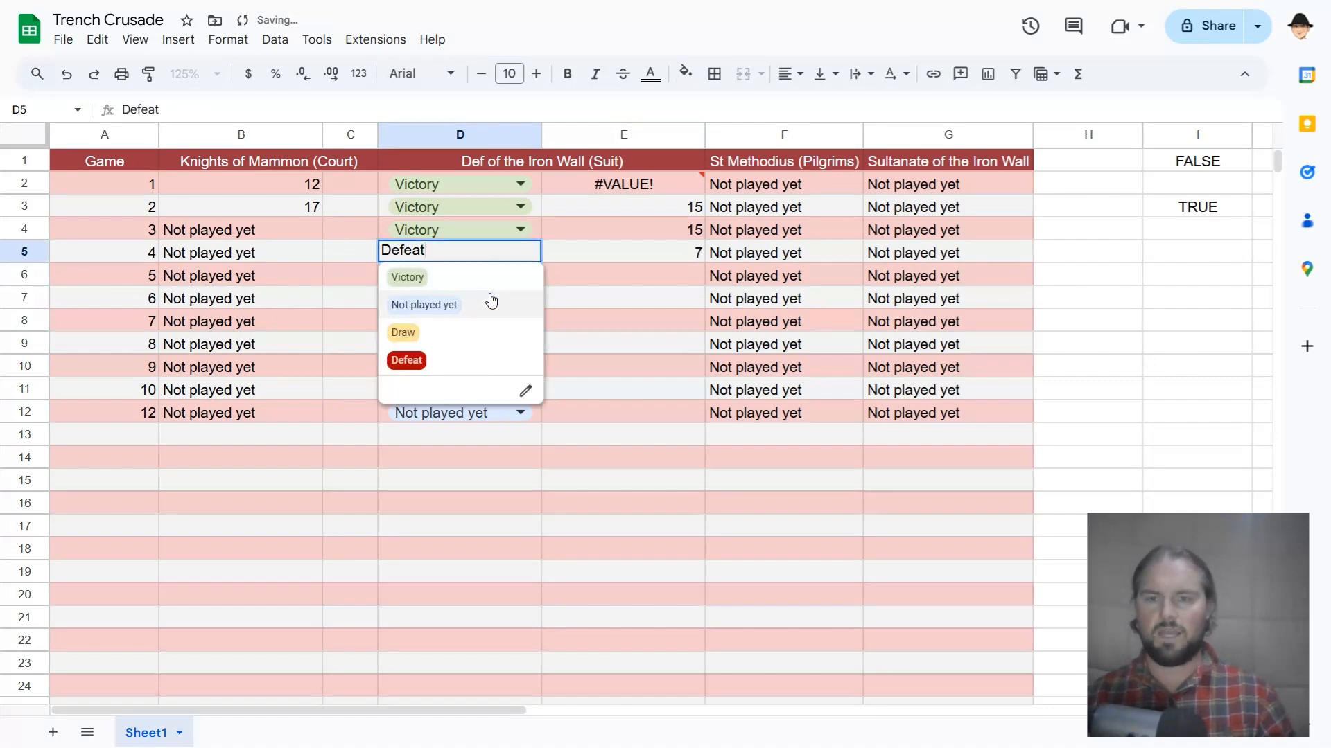
key(Return)
key(Up)
key(Right)
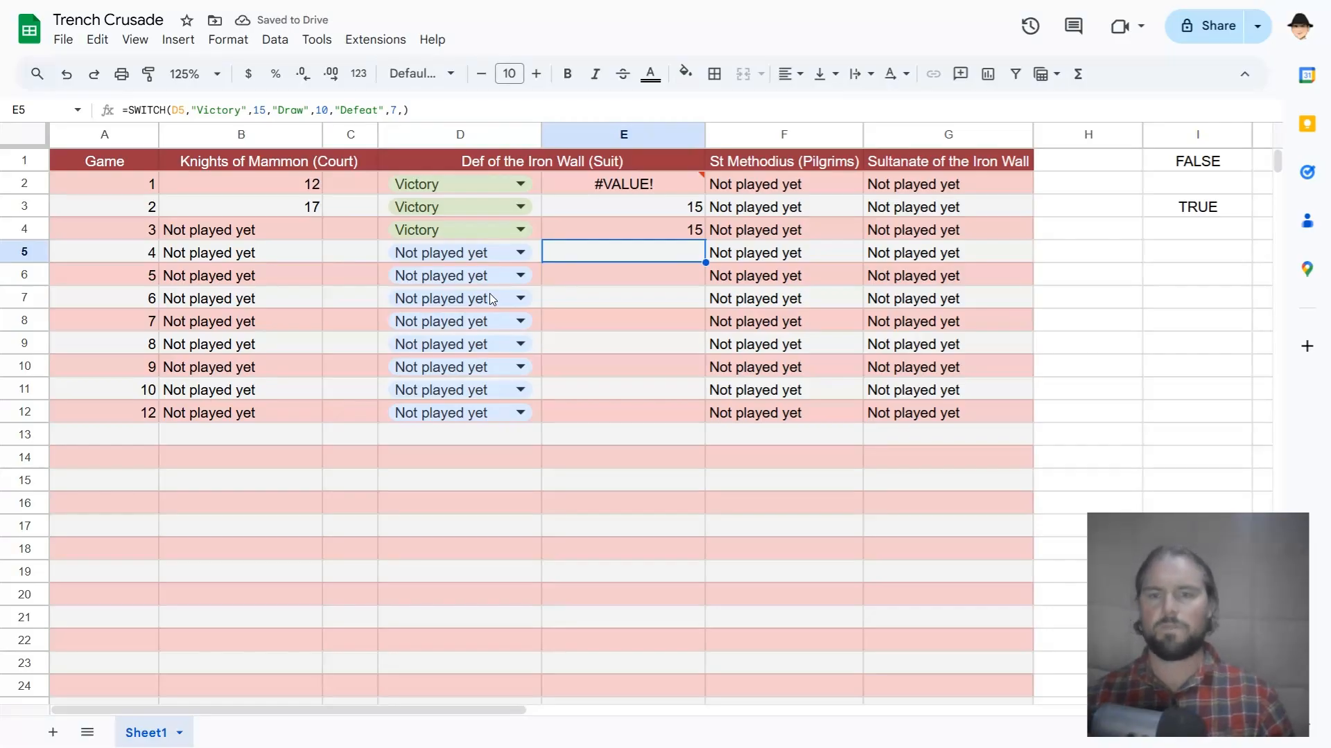
- Restore the result in D5 to Victory
key(Left)
key(Return)
key(Up)
key(Up)
key(Up)
key(Return)
key(Right)
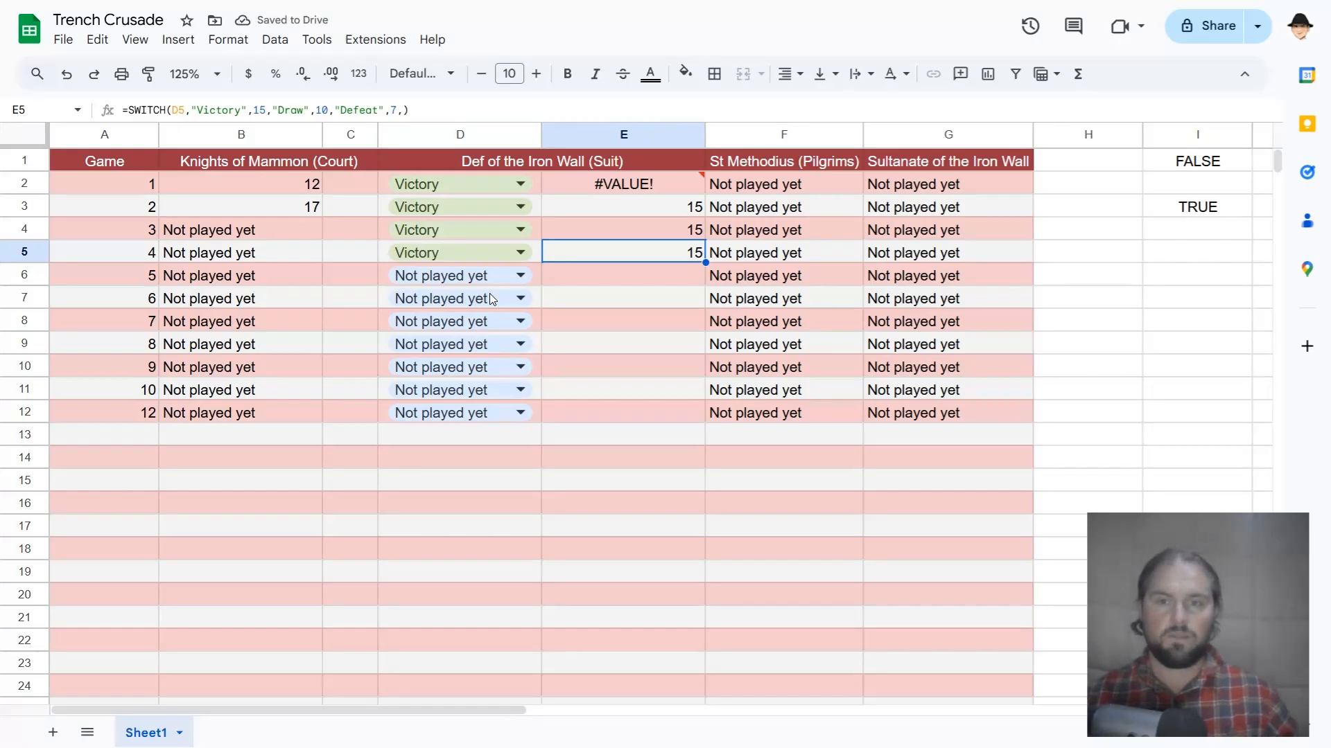
- Compare the nested IF, IFS and SWITCH formulas in cells E3, E4 and E5 by opening each in turn without changes
key(Up)
key(Up)
key(Return)
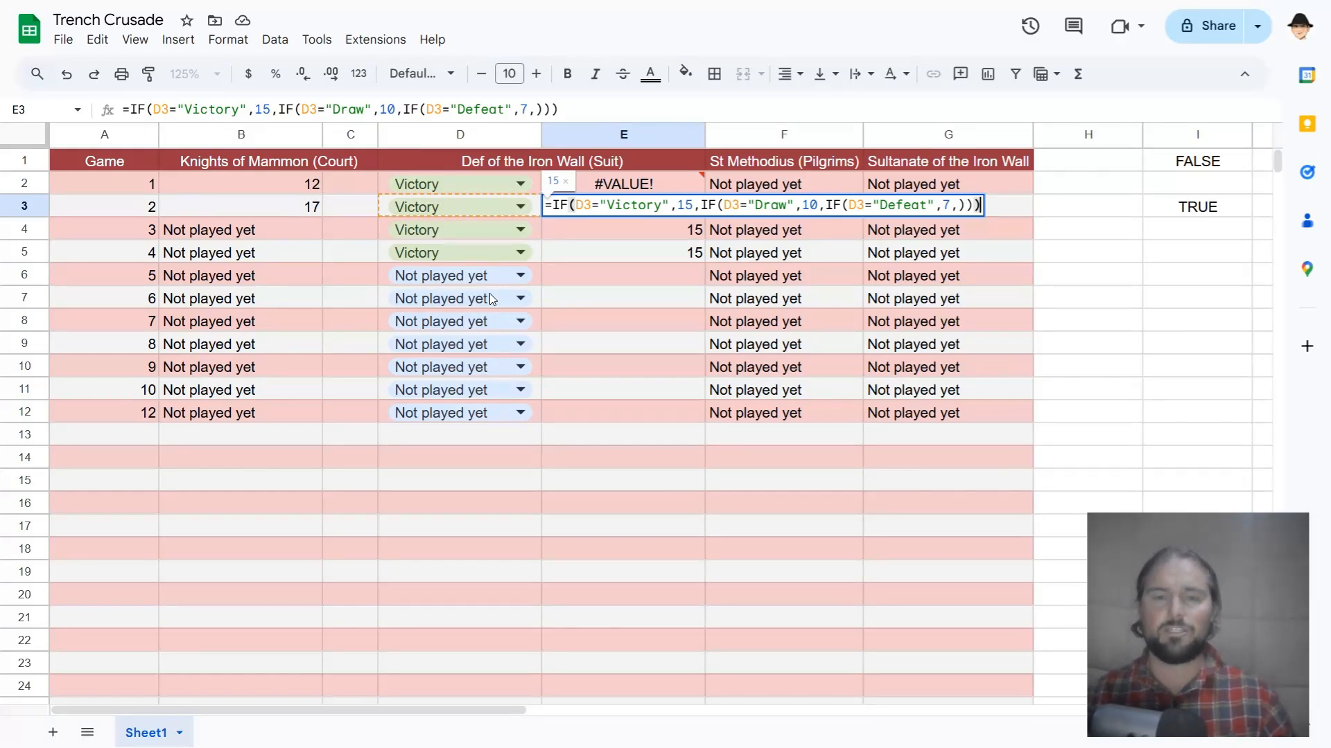
key(Return)
key(Return)
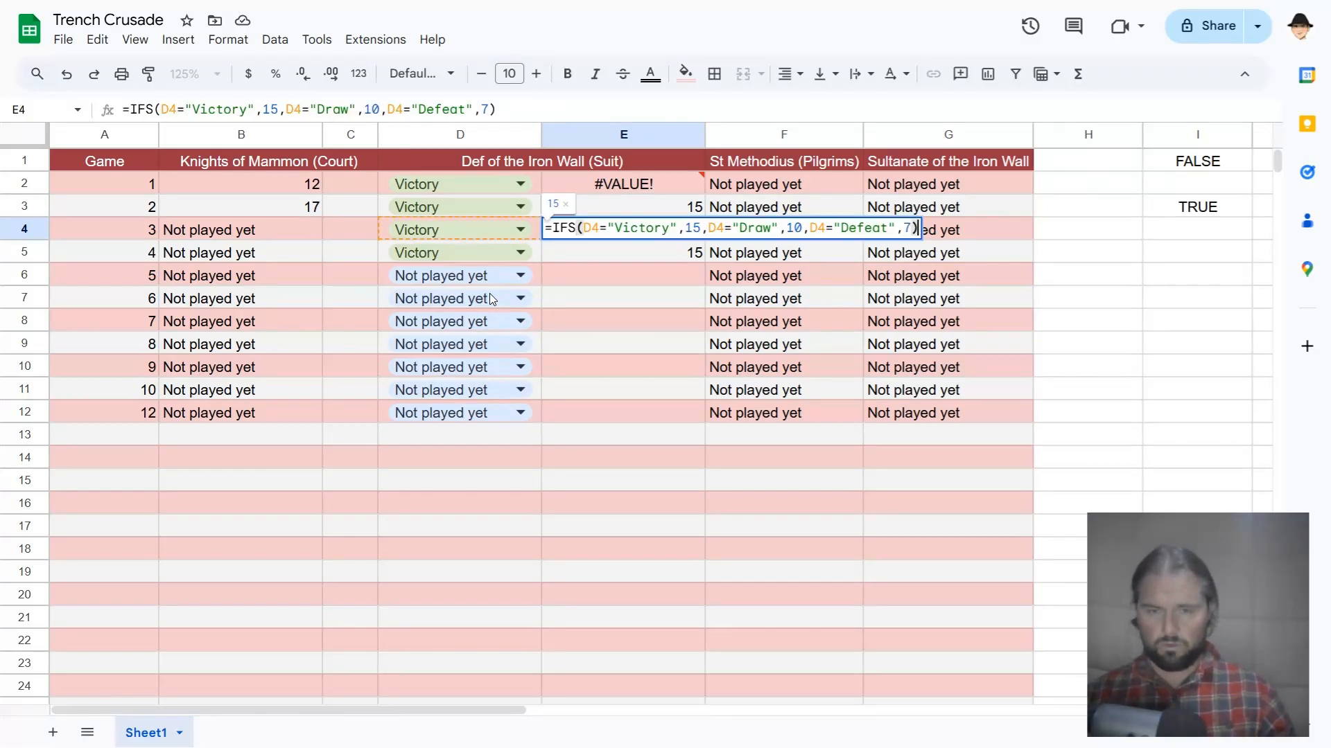
key(Return)
key(Return)
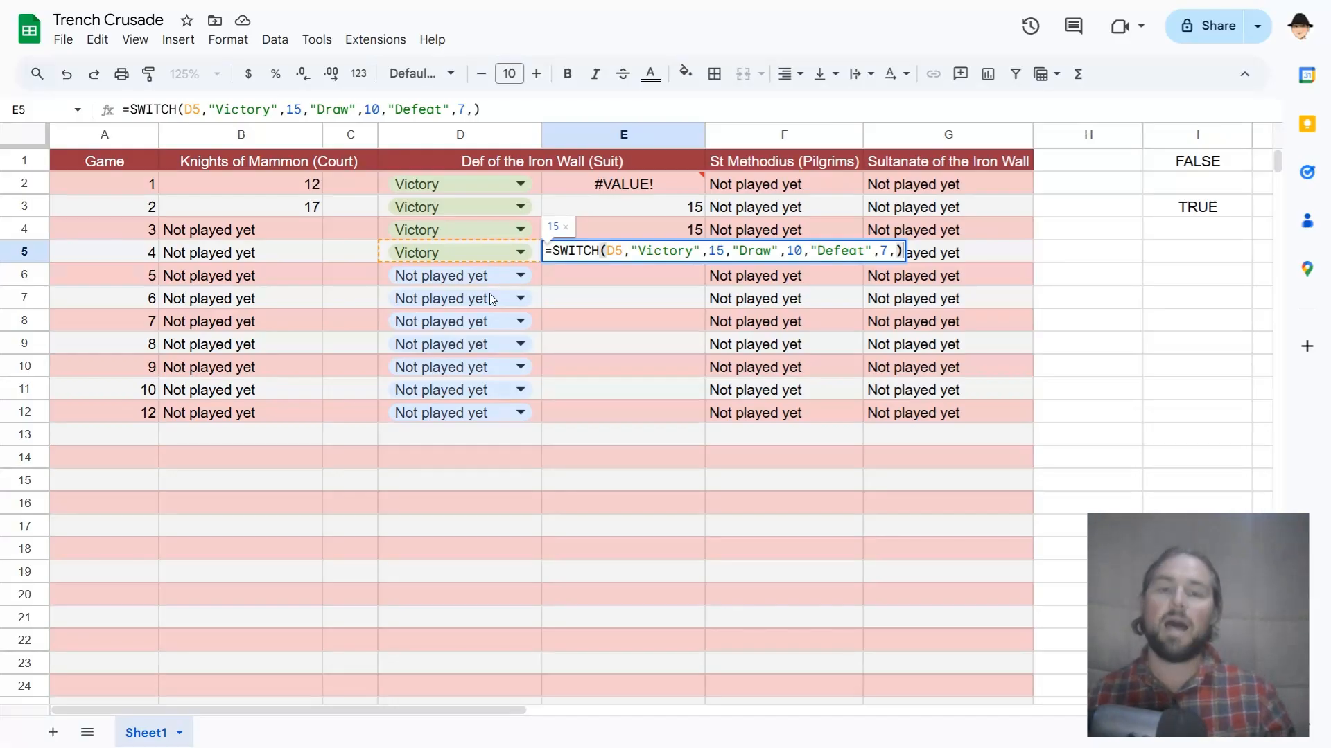
- Review the formulas again in reverse order, from SWITCH in E5 through IFS in E4 to nested IF in E3
key(shift+Return)
key(Return)
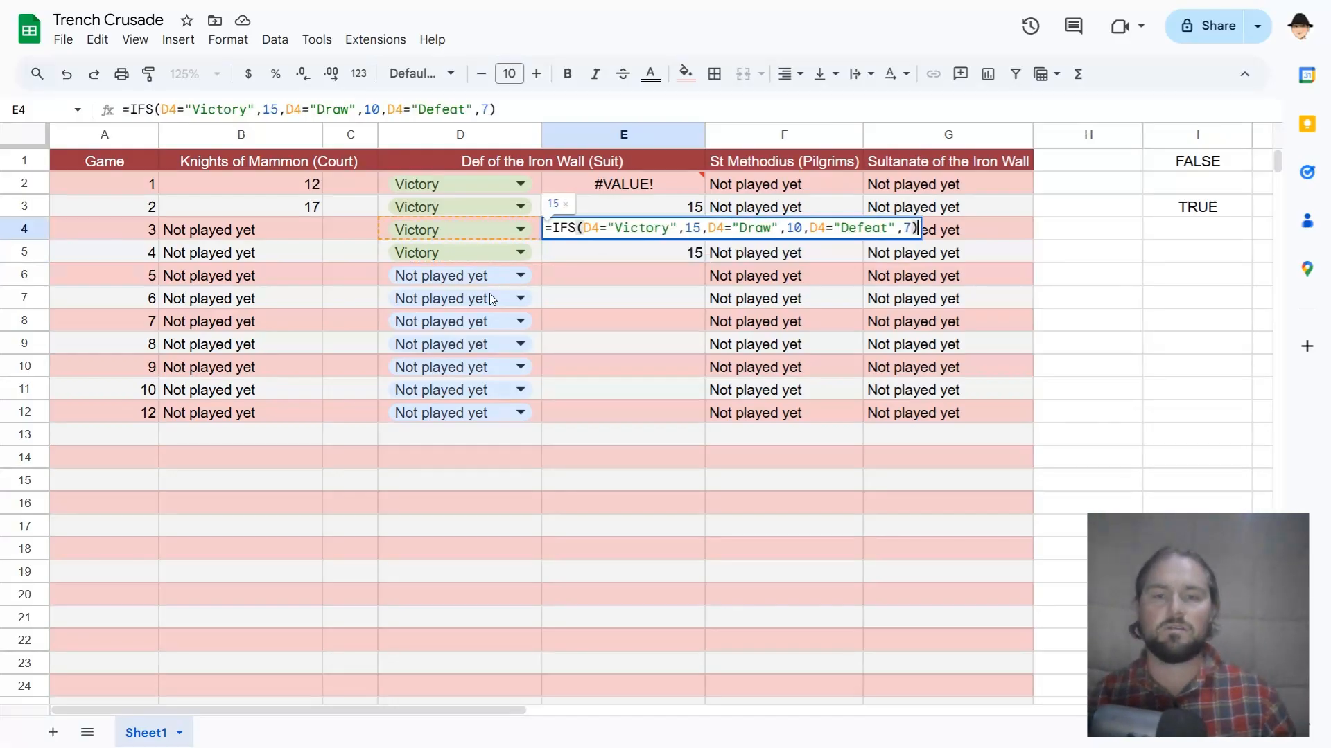
key(shift+Return)
key(Return)
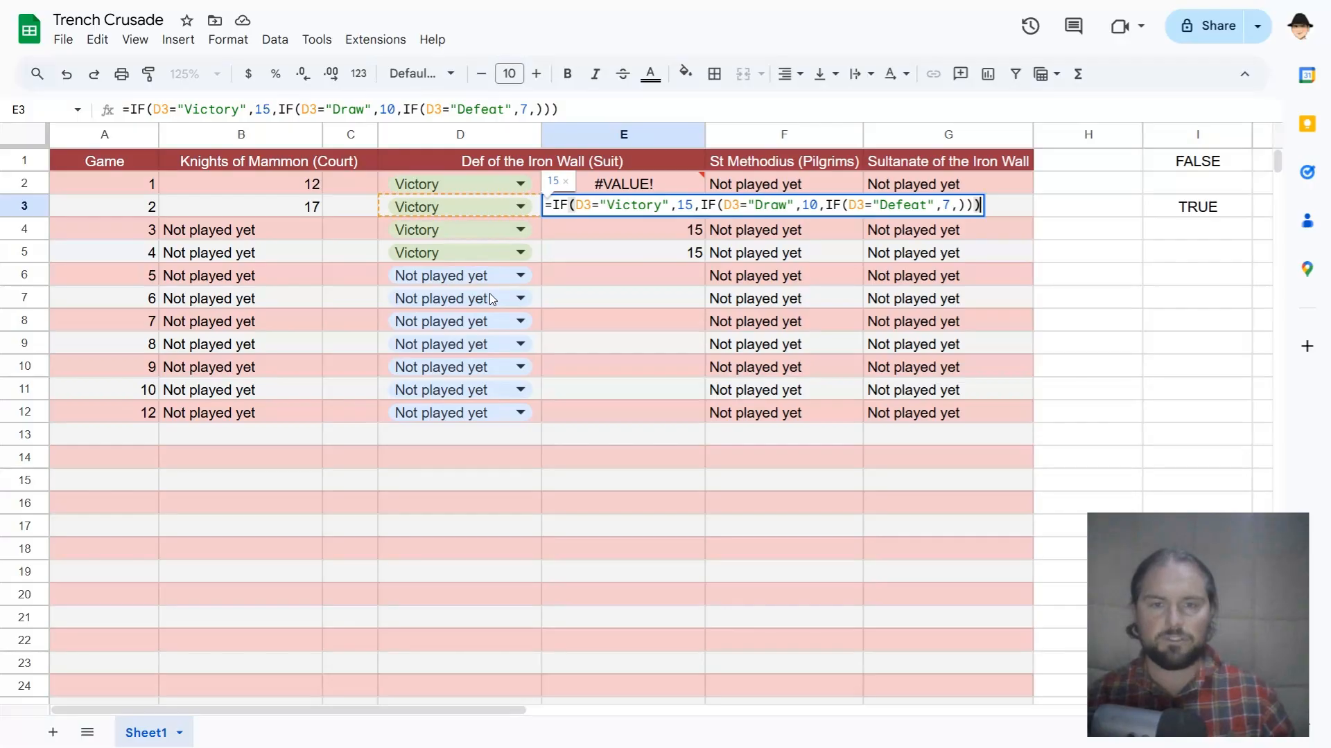
key(Escape)
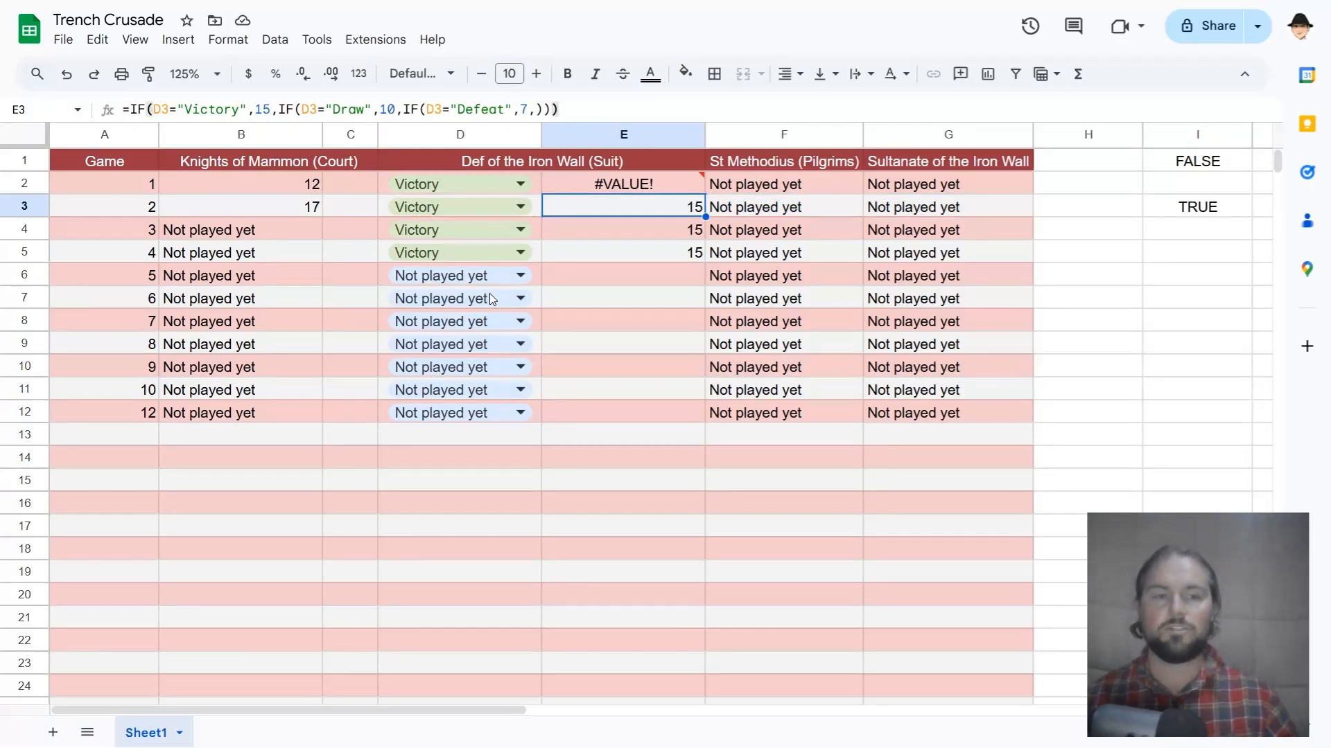
- Enter the result labels Victory, Draw and Defeat in cells I5, I6 and I7 for a lookup table
scroll(854, 312, right, 1)
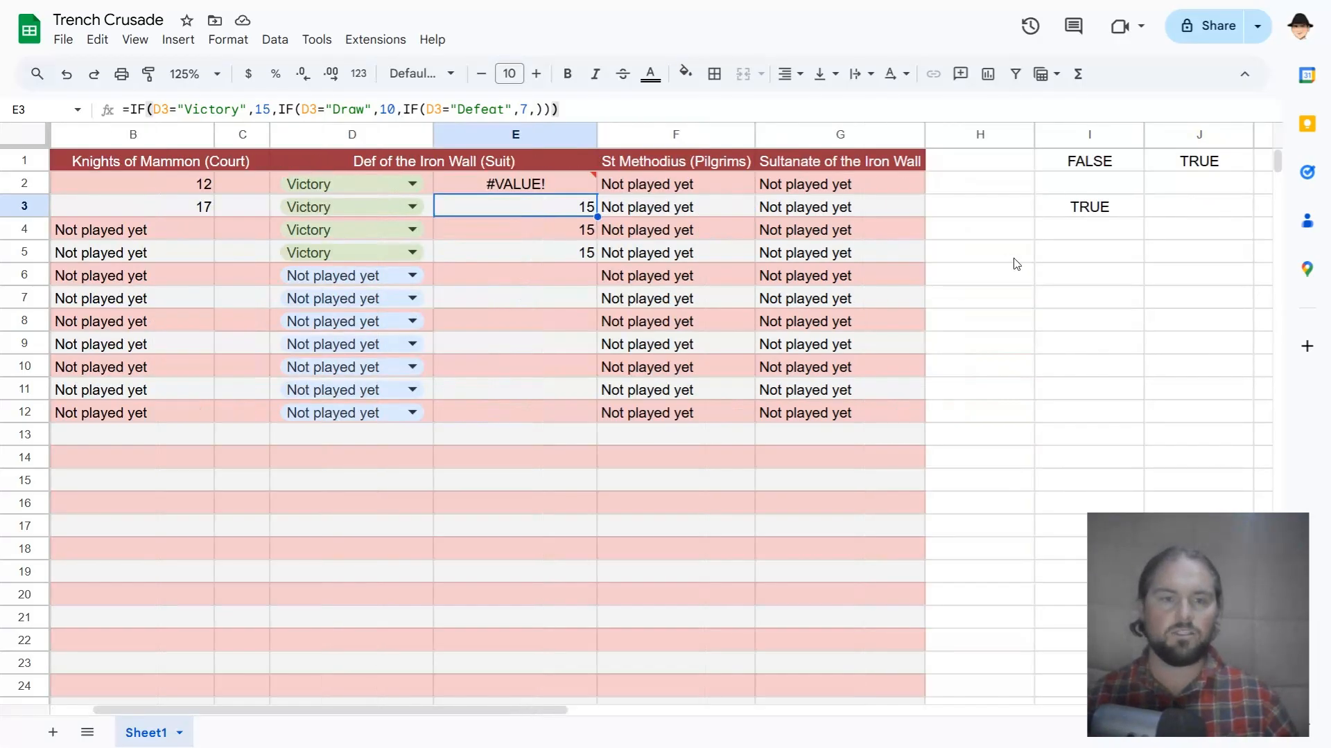
click(1045, 254)
text(Victgory)
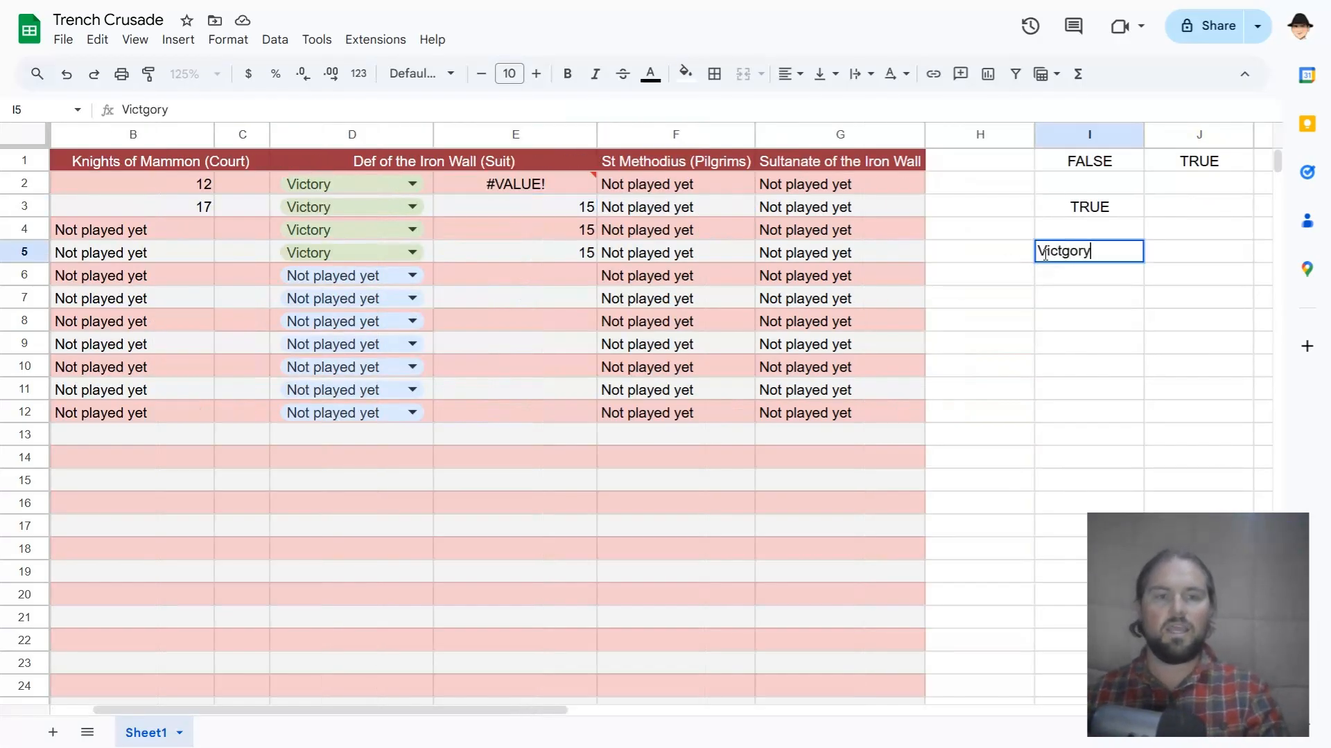
key(ctrl+BackSpace)
text(Victory)
key(Return)
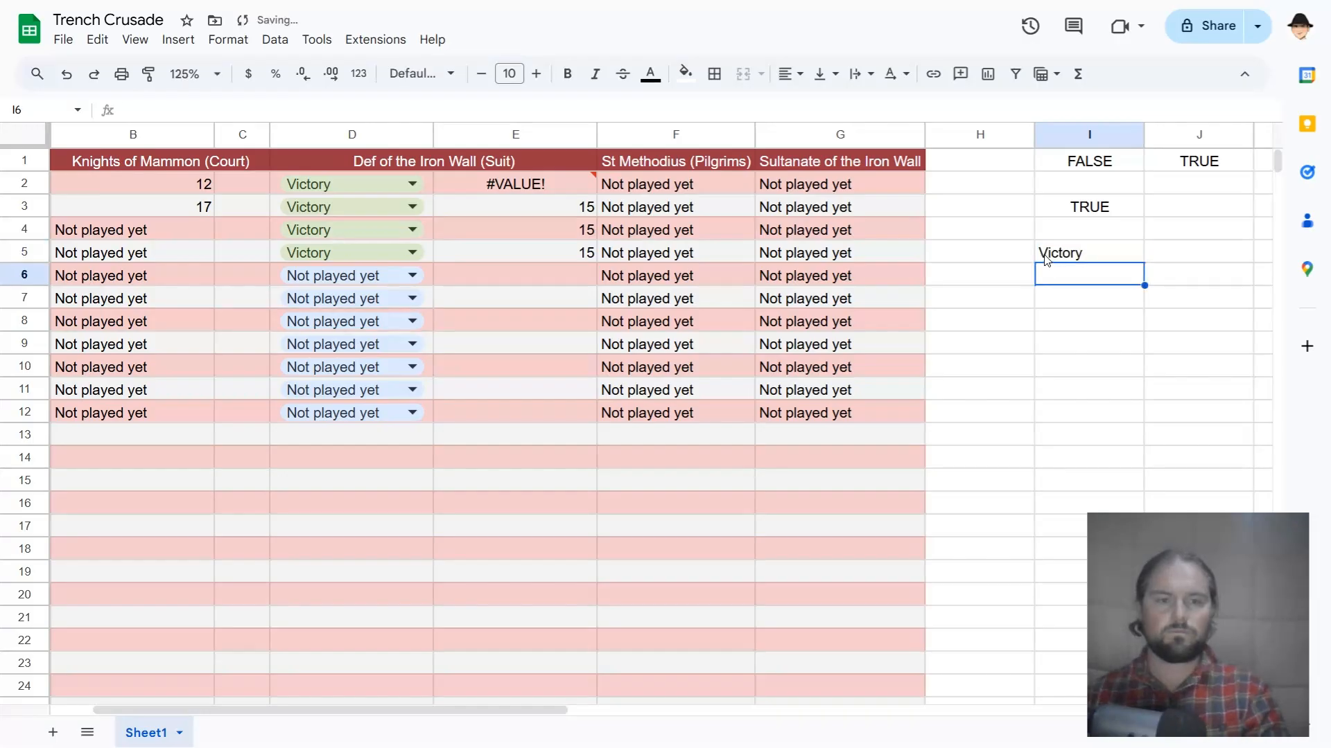
text(Draw)
key(Return)
text(Defe)
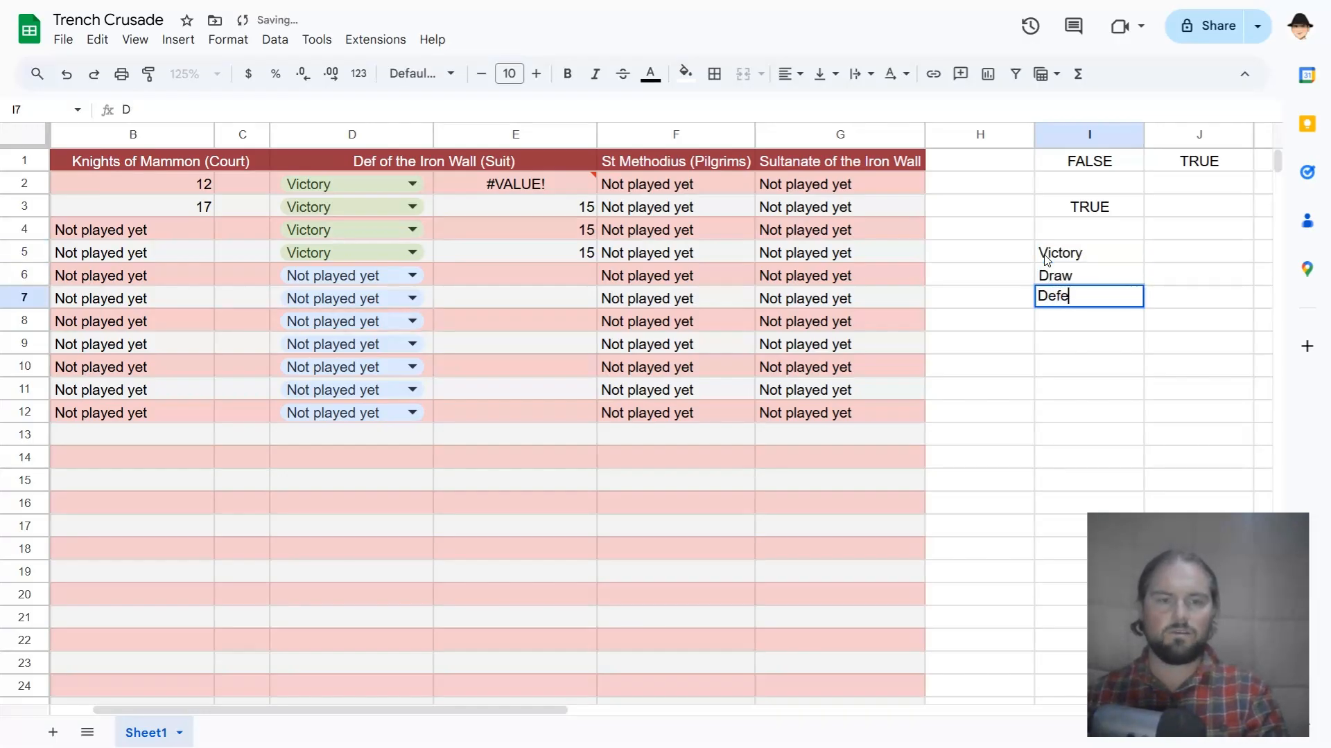
text(at)
key(Tab)
- Enter the points 15, 10 and 7 in J5, J6 and J7 beside the result labels
key(Up)
key(Up)
text(15)
key(Return)
text(10)
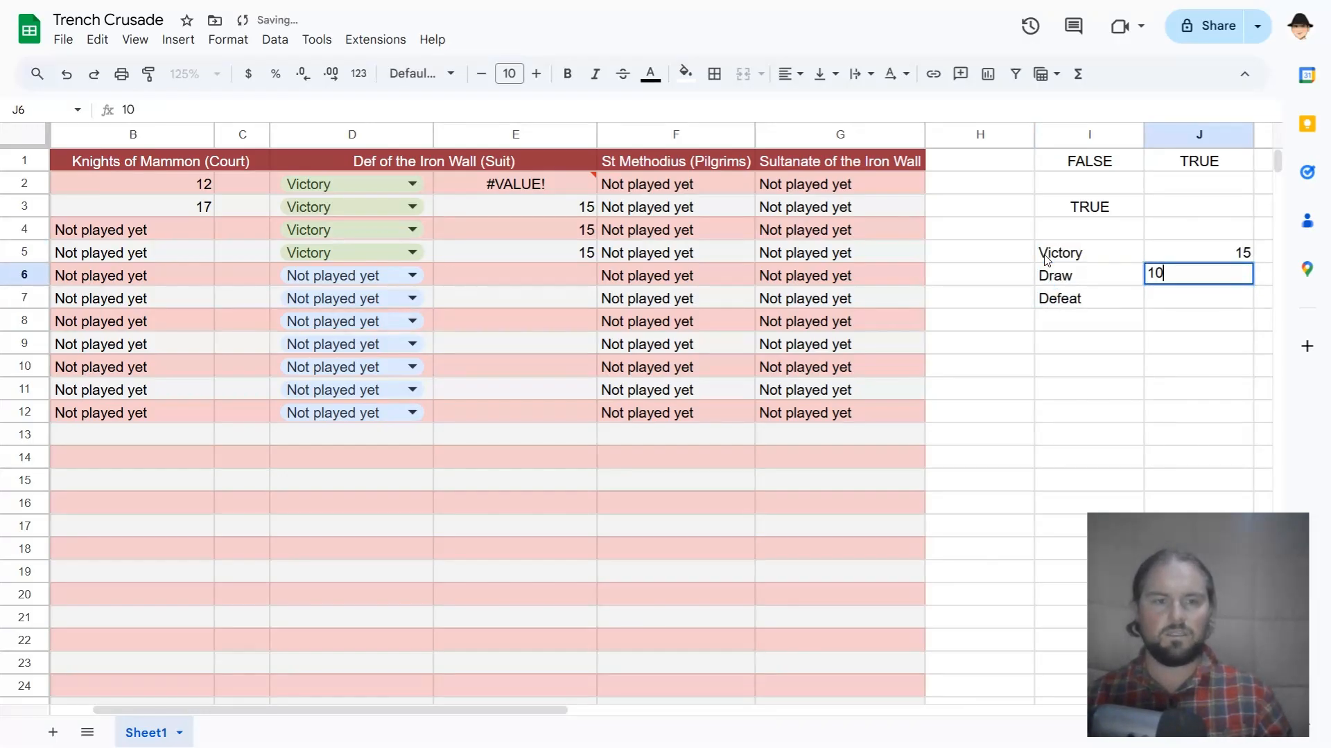
key(Return)
text(7)
key(Return)
- Start an XLOOKUP formula in cell E6 with D6 as the search key
key(Left)
key(Left)
key(Left)
key(Left)
key(Left)
key(Left)
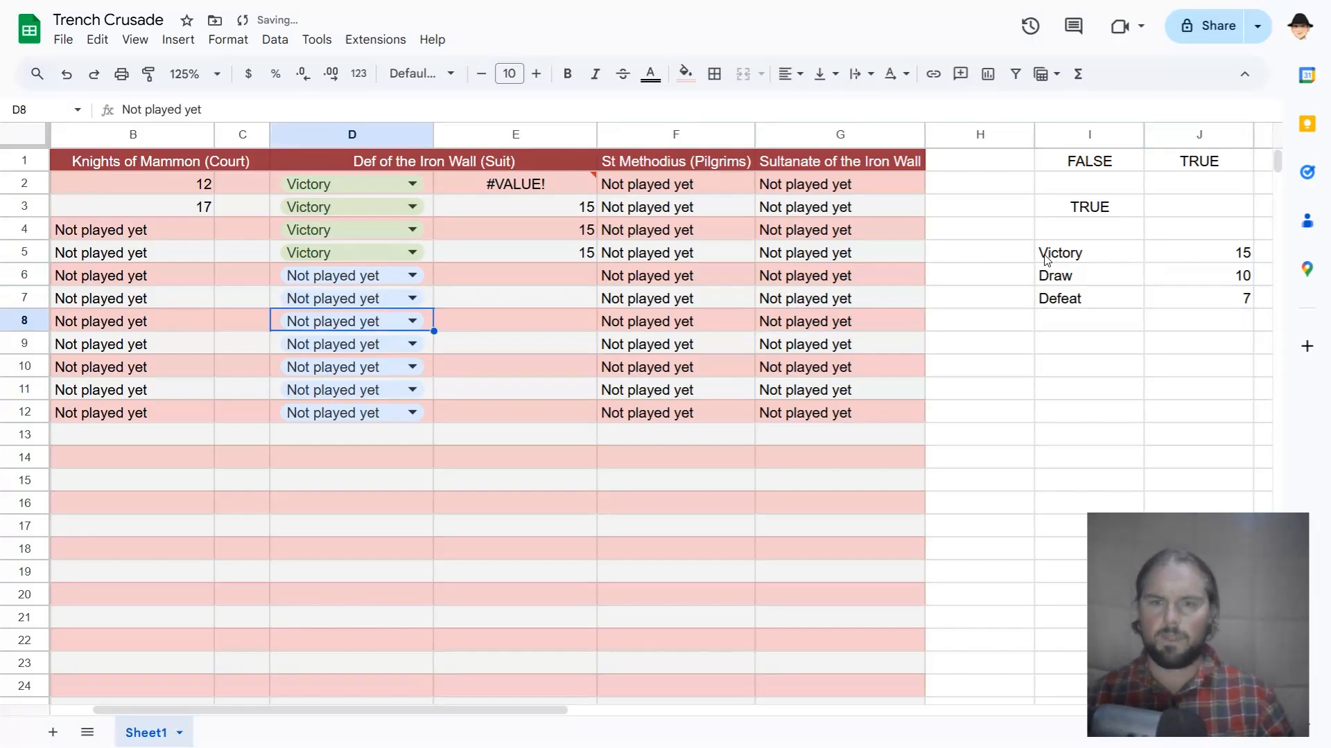
key(Right)
key(Up)
key(Up)
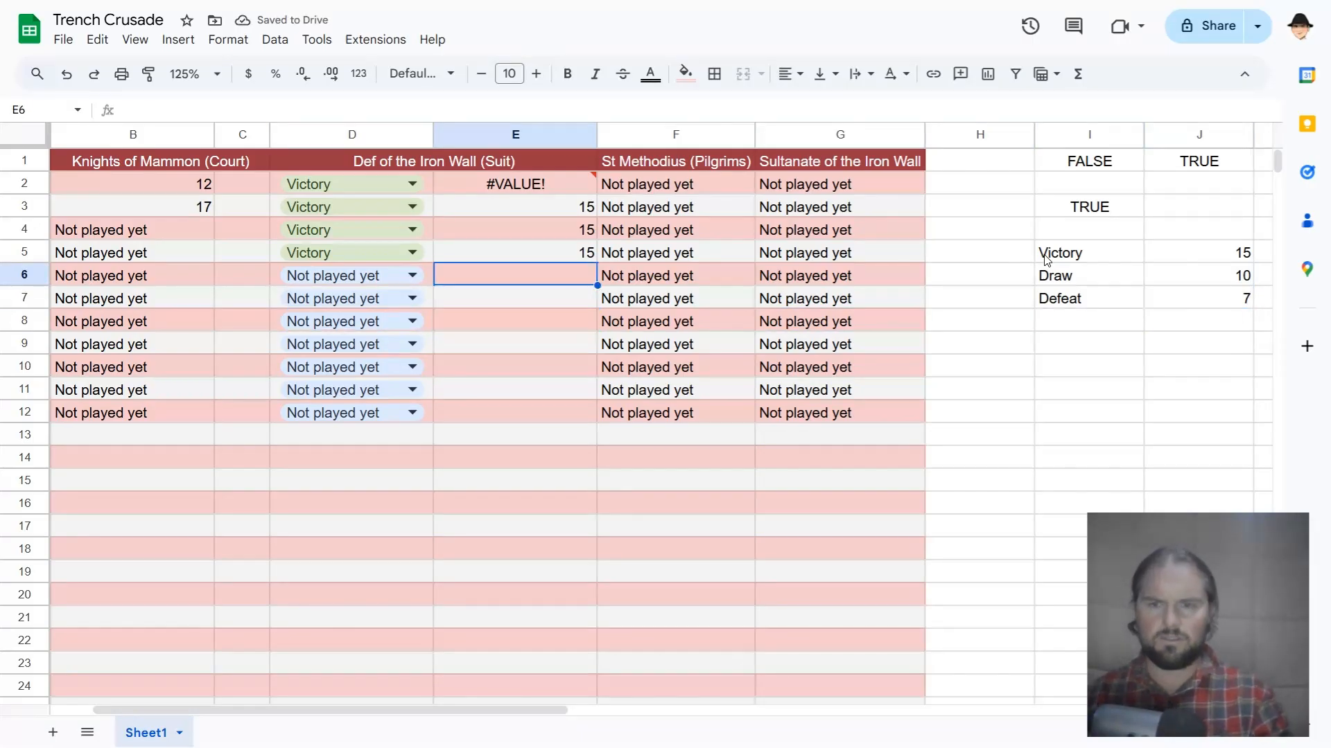
text(=XLOOKUP()
key(Left)
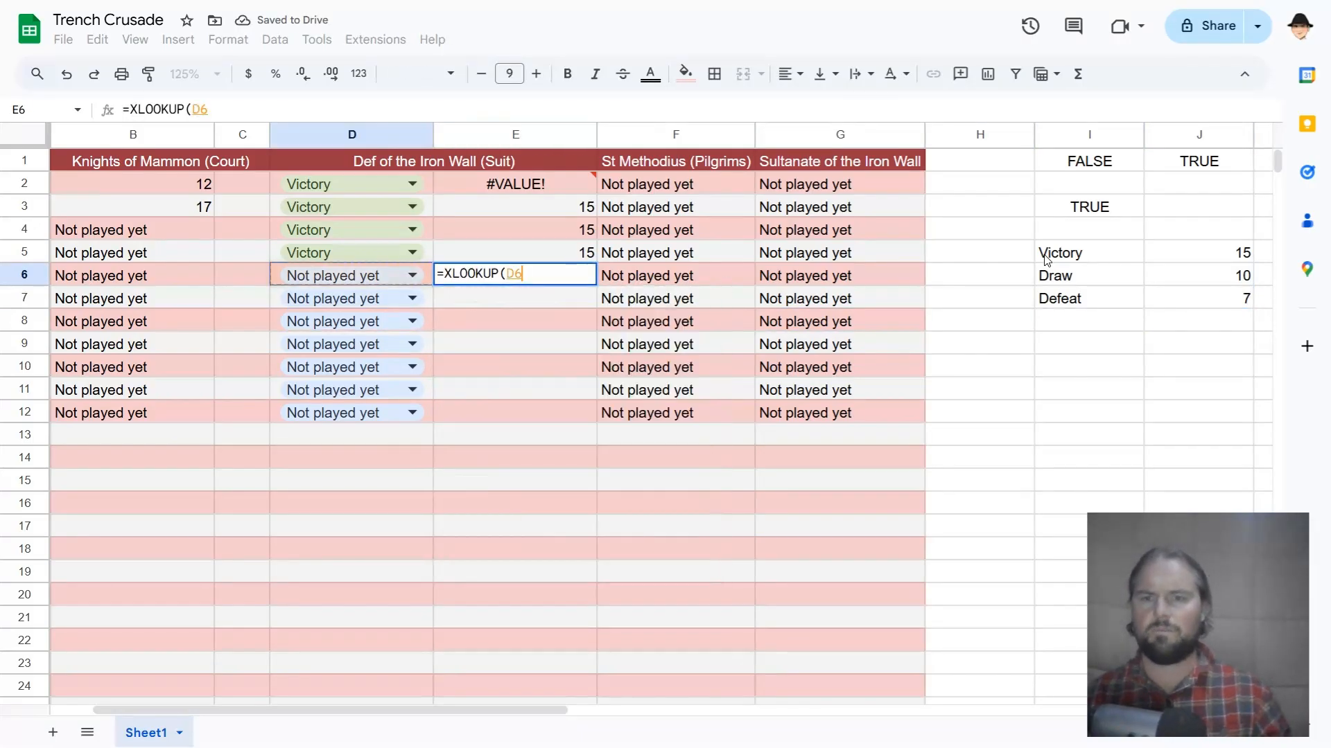
- Set the XLOOKUP formula's lookup range to the result labels in I5:I7
text(,)
key(Right)
key(Right)
key(Right)
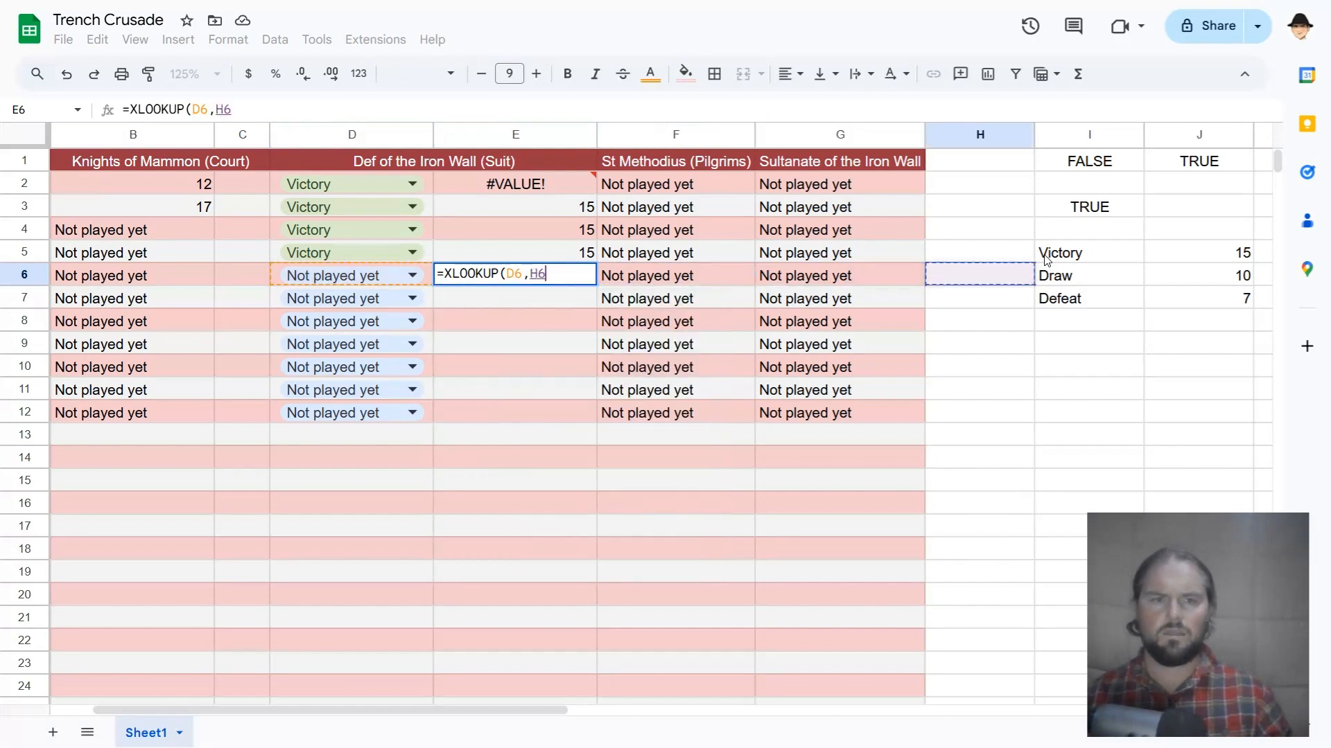
key(Right)
key(Up)
key(shift+Down)
key(shift+Down)
- Set the XLOOKUP formula's result range to the points in J5:J7
text(,)
key(Right)
key(Right)
key(Right)
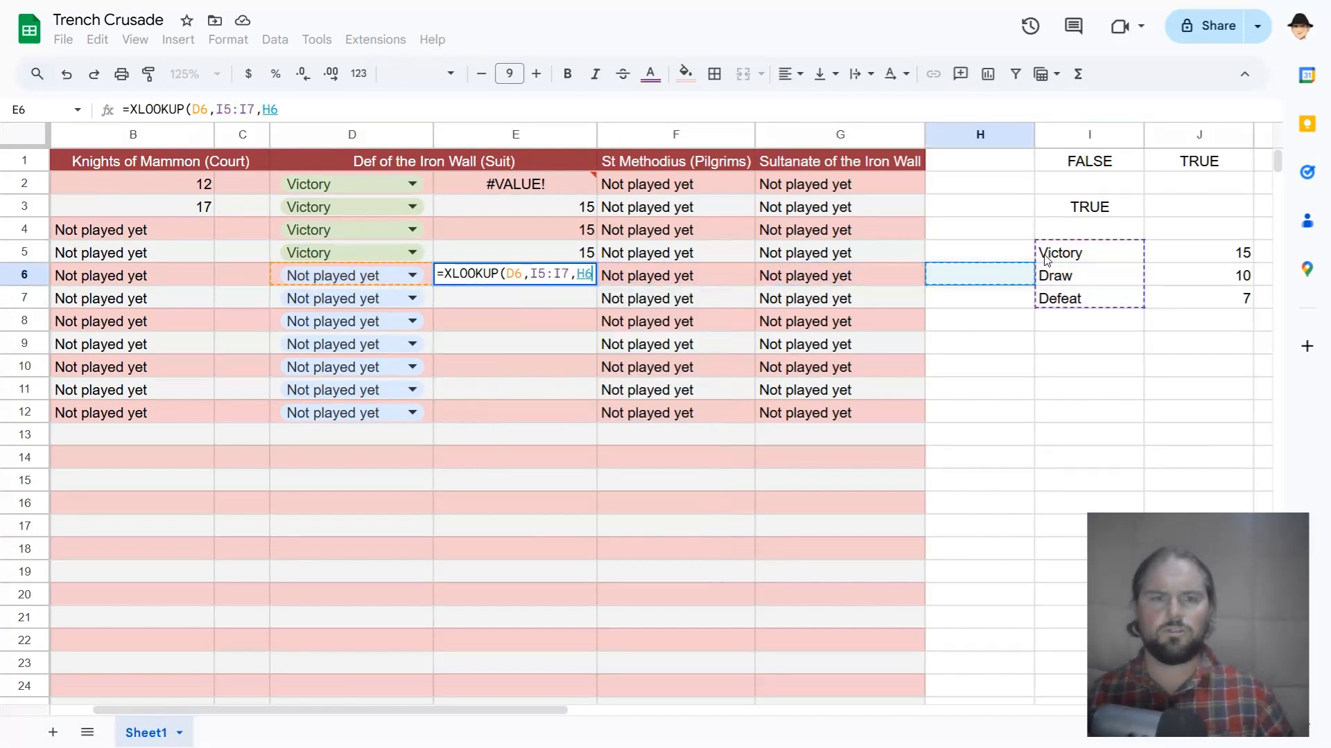
key(Right)
key(Right)
key(Up)
key(shift+Down)
key(shift+Down)
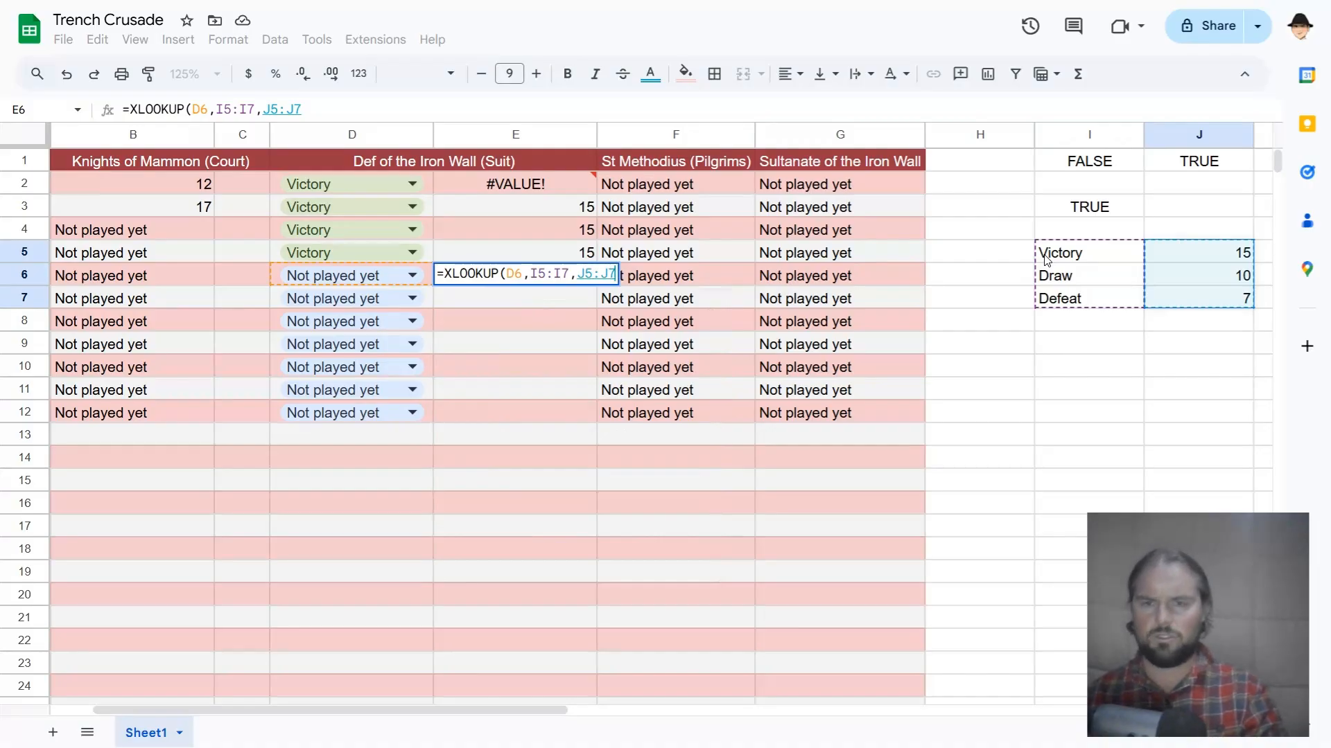
- Add an empty missing-value argument and complete the formula in E6 as =XLOOKUP(D6,I5:I7,J5:J7,)
text())
key(BackSpace)
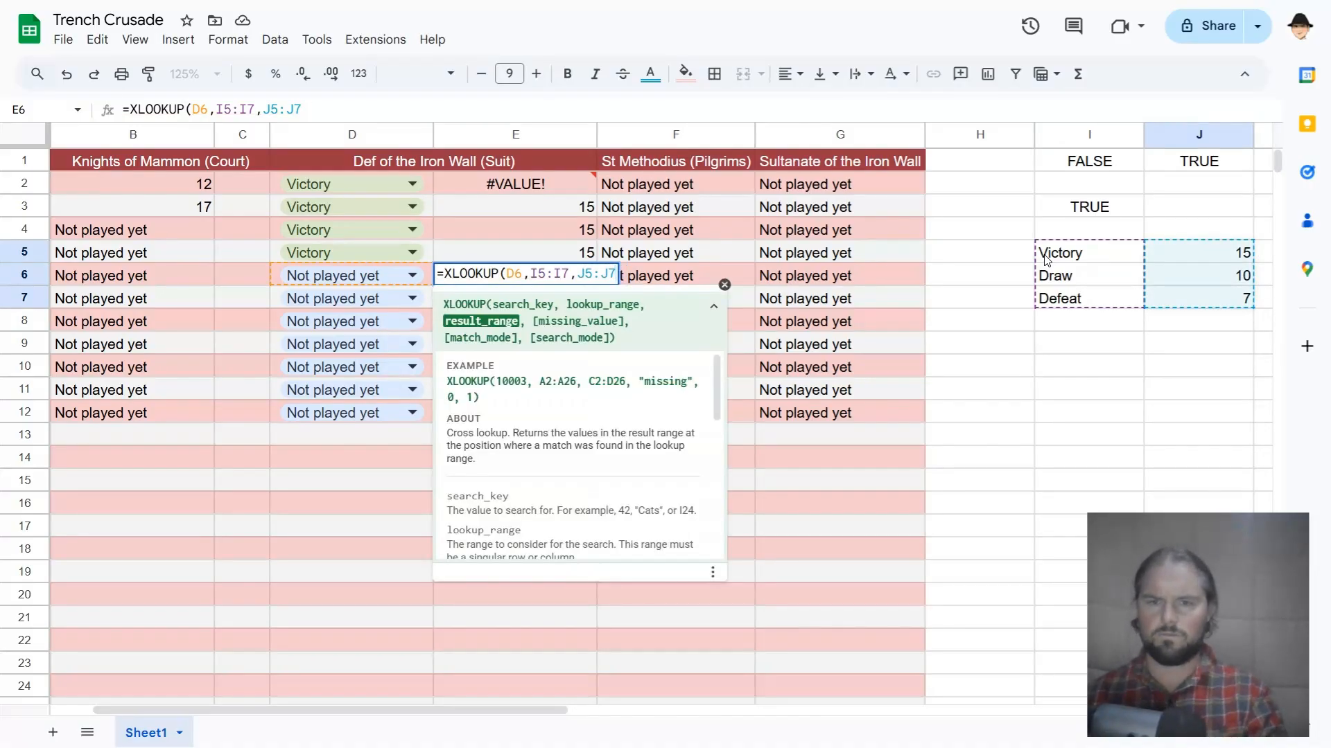
text(,))
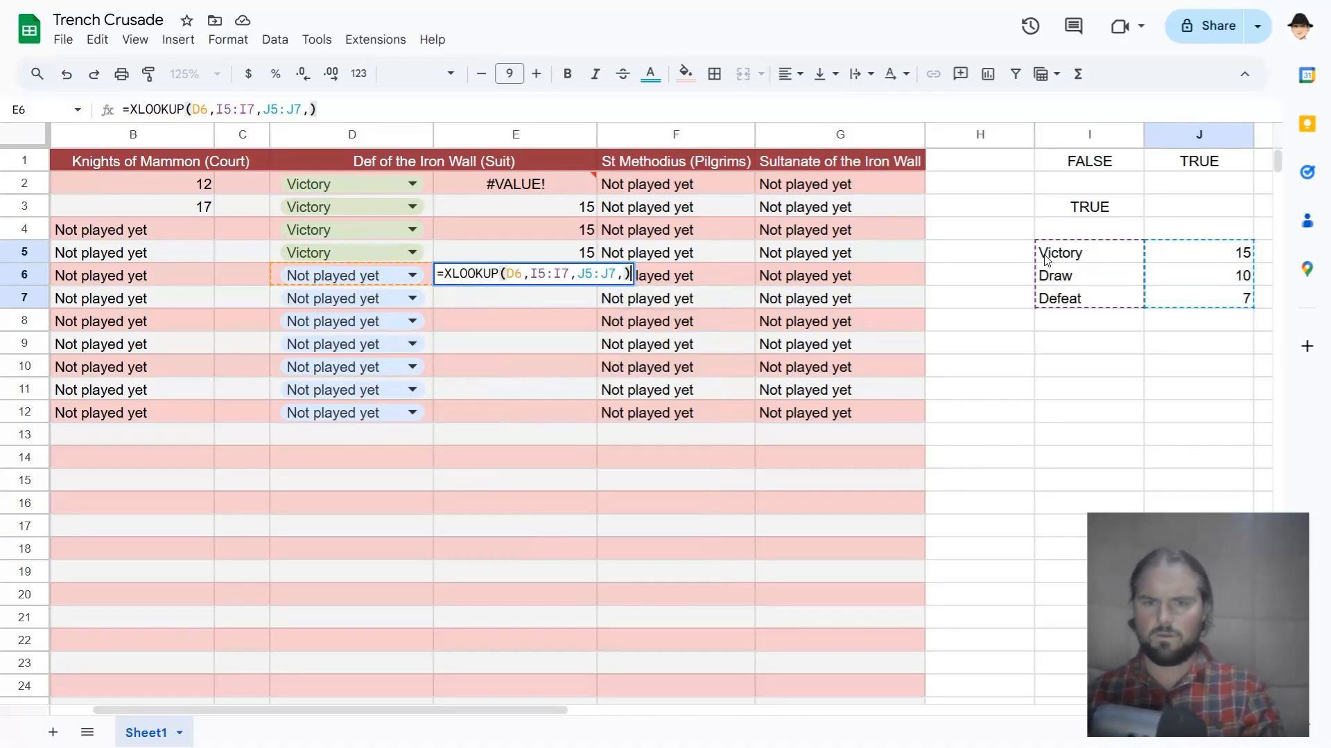
key(Return)
- Set the result in D6 to Victory to test the XLOOKUP formula
key(Up)
key(Left)
key(Down)
key(Up)
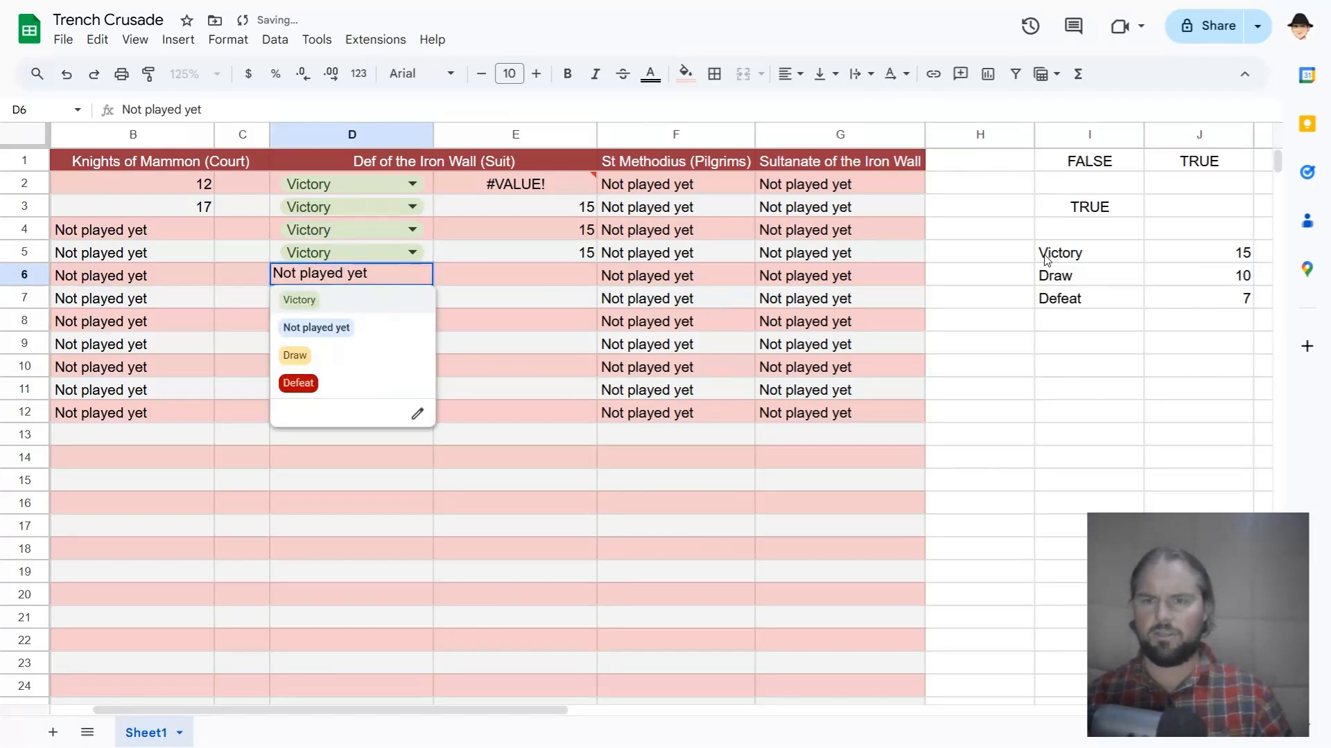
key(Return)
- Set the result in D6 to Draw to test the XLOOKUP formula's second match
key(Up)
key(Return)
key(Down)
key(Down)
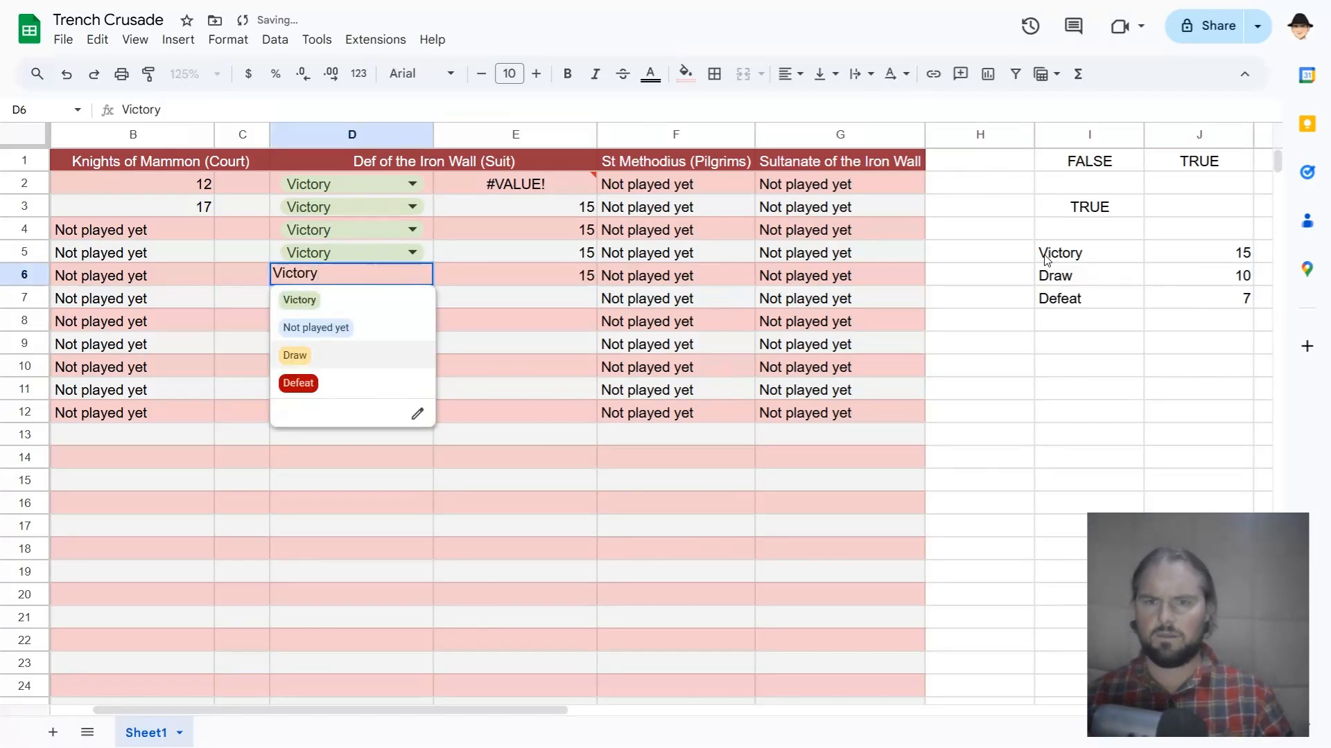
key(Return)
- Set the result in D6 to Defeat to test the XLOOKUP formula's third match
key(Up)
key(Return)
key(Down)
key(Down)
key(Down)
key(Return)
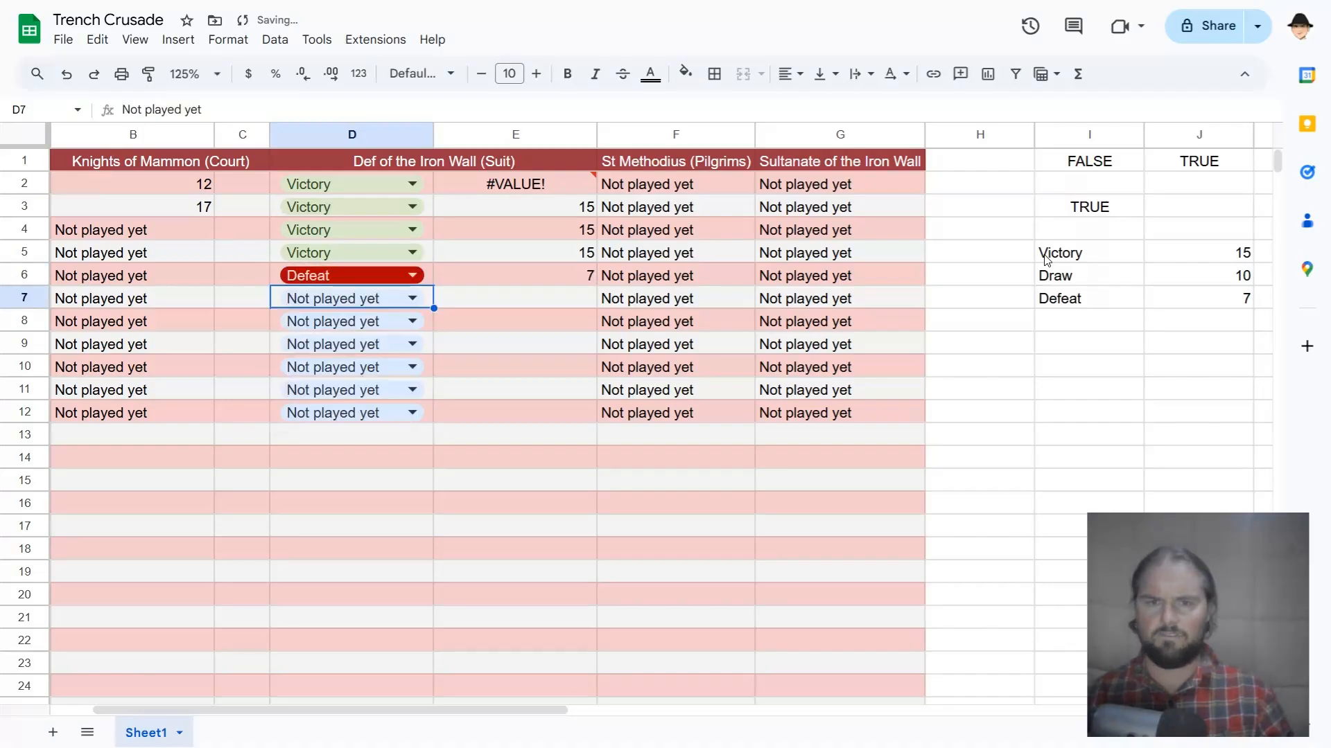
- Review the XLOOKUP formula in E6 and its lookup table in I5:J7 against the formulas in E5, E4 and E3
key(Up)
key(Right)
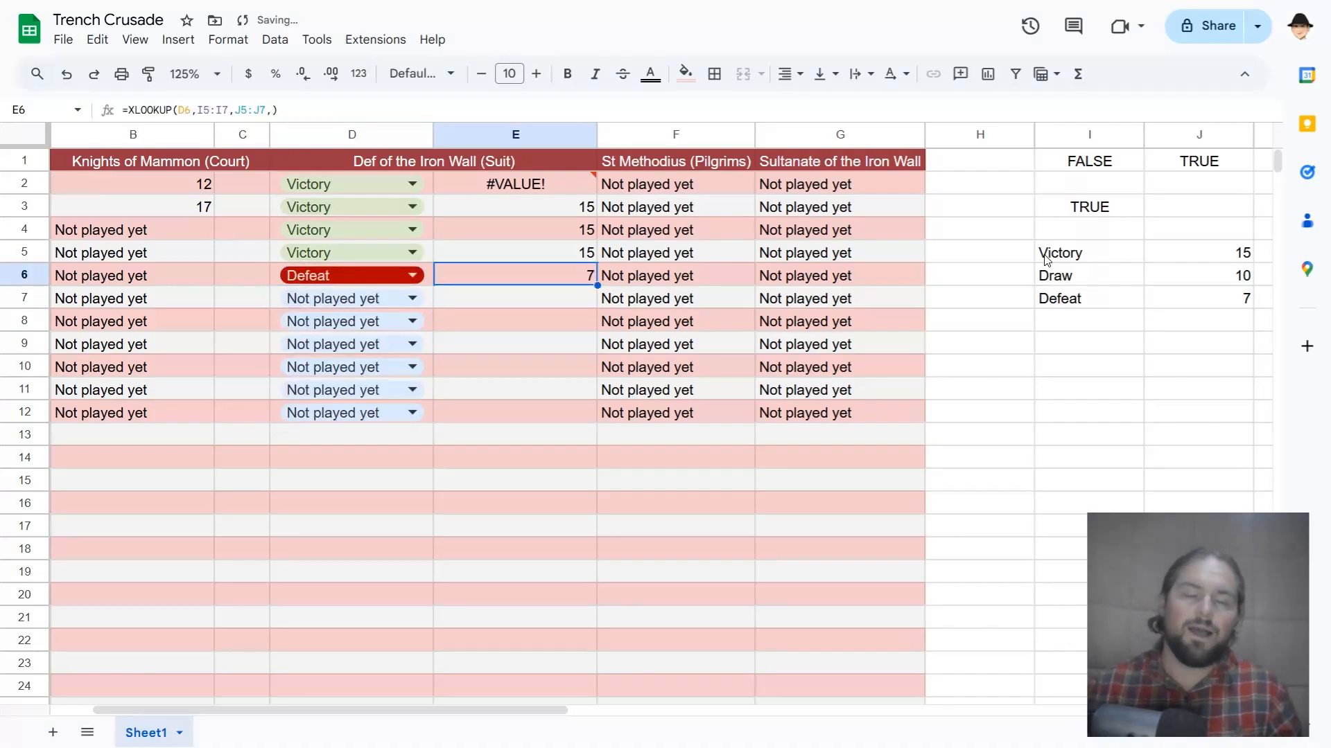
mouse_move(1047, 259)
mouse_down()
mouse_move(1123, 305)
mouse_move(1183, 296)
mouse_up()
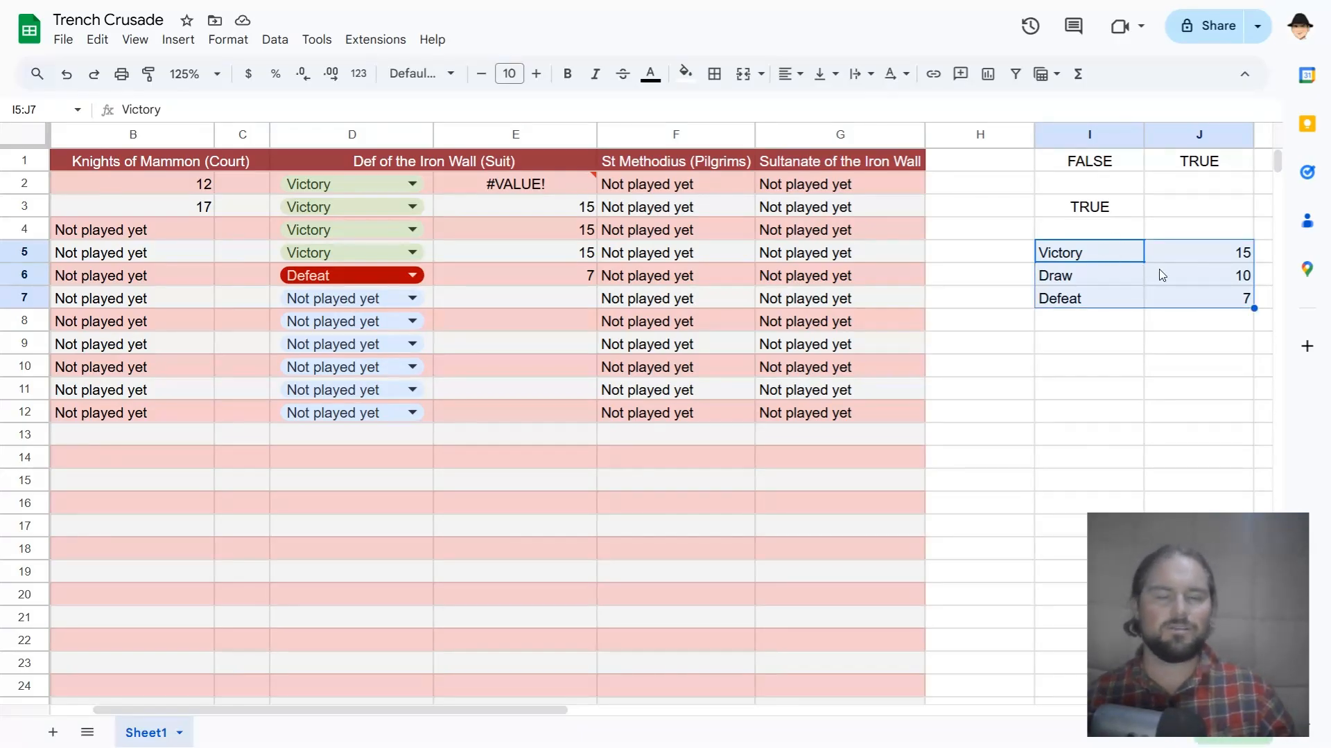
click(548, 267)
click(549, 253)
click(555, 226)
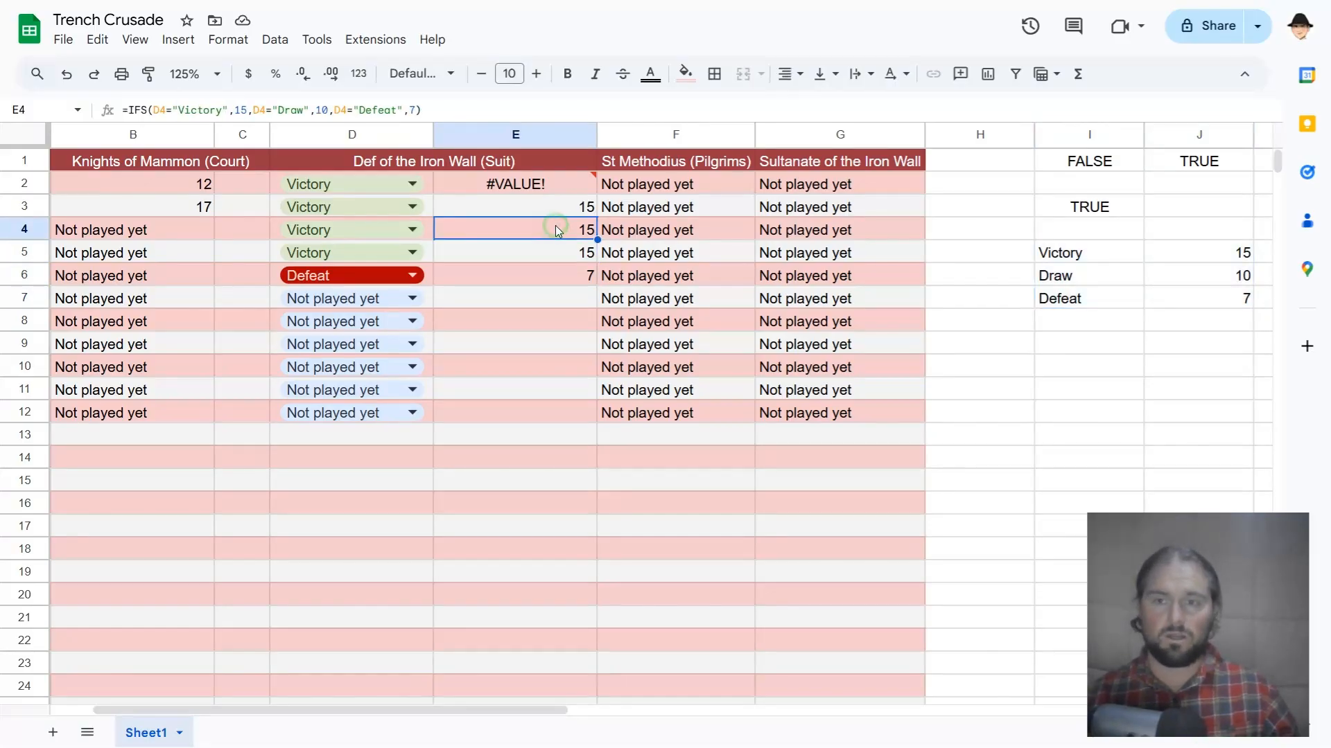
click(559, 213)
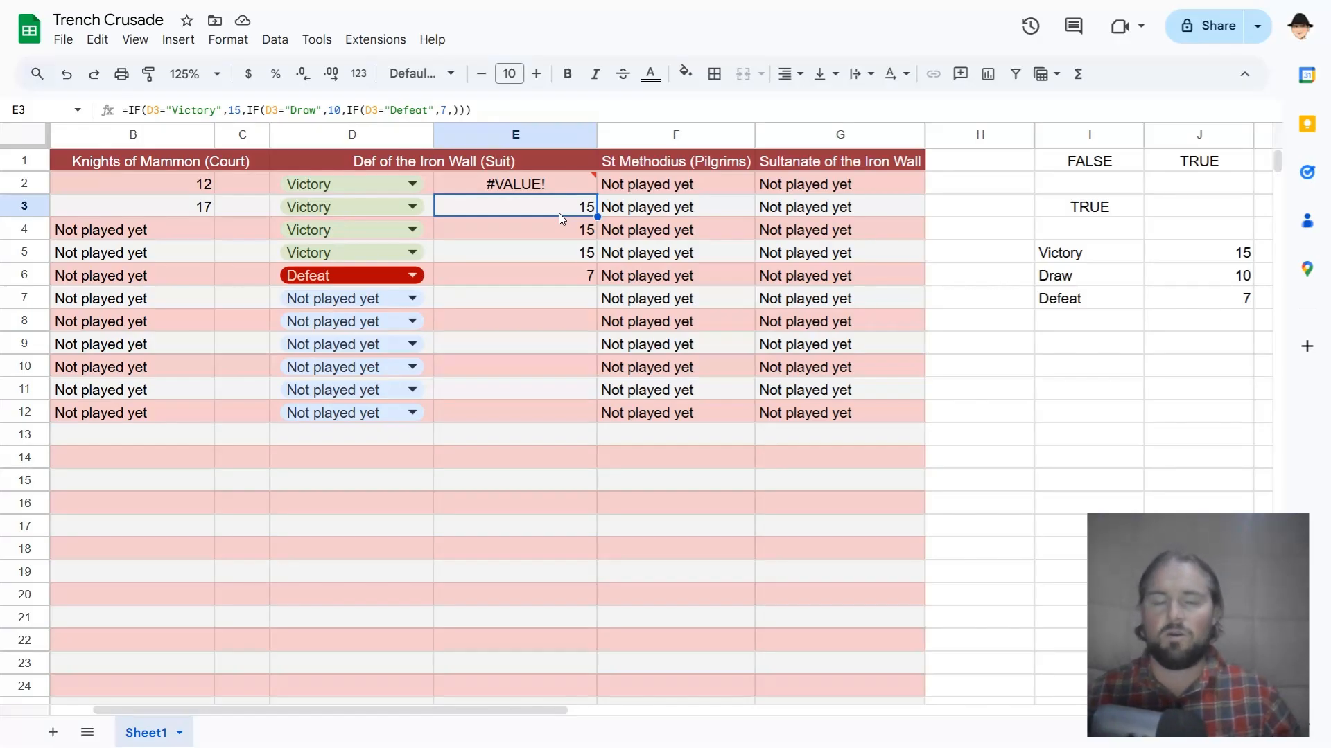
- Check the result options in D3 without changing them, and examine the formulas from E3 down to E6
click(401, 210)
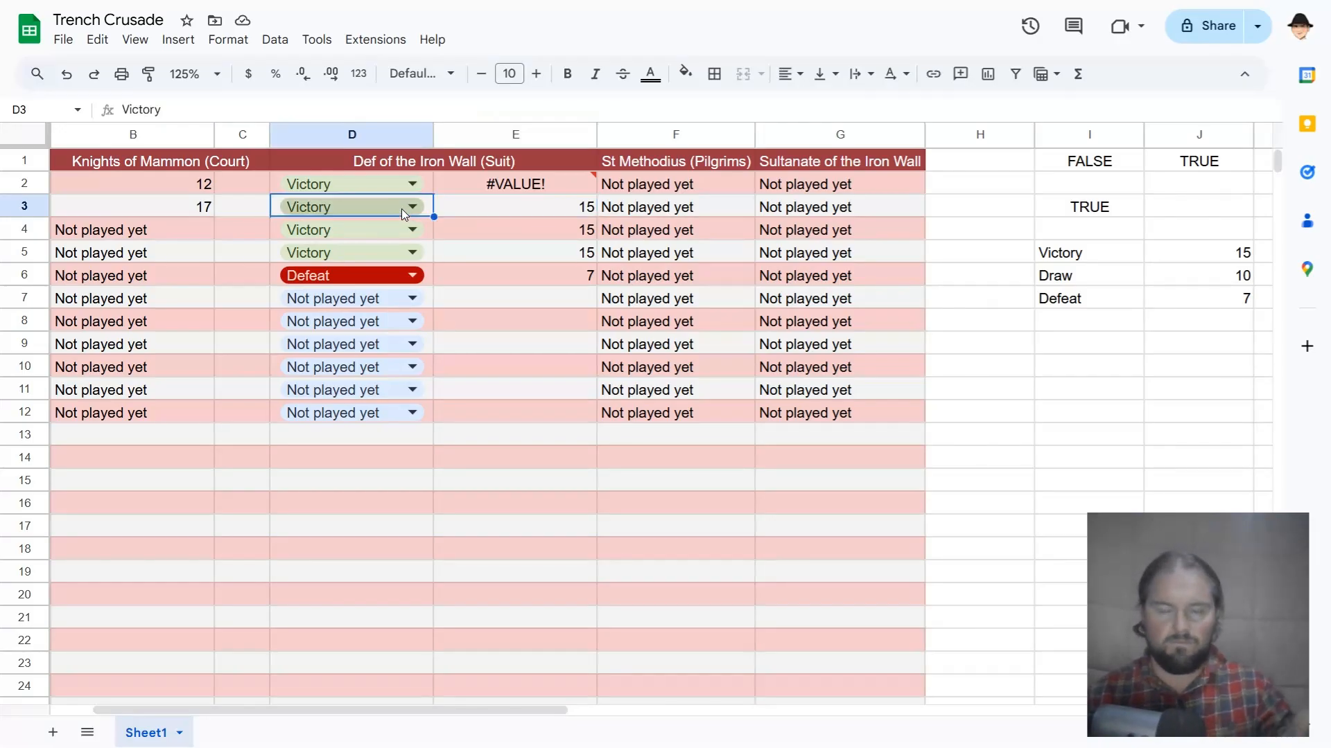
double_click(402, 209)
key(Escape)
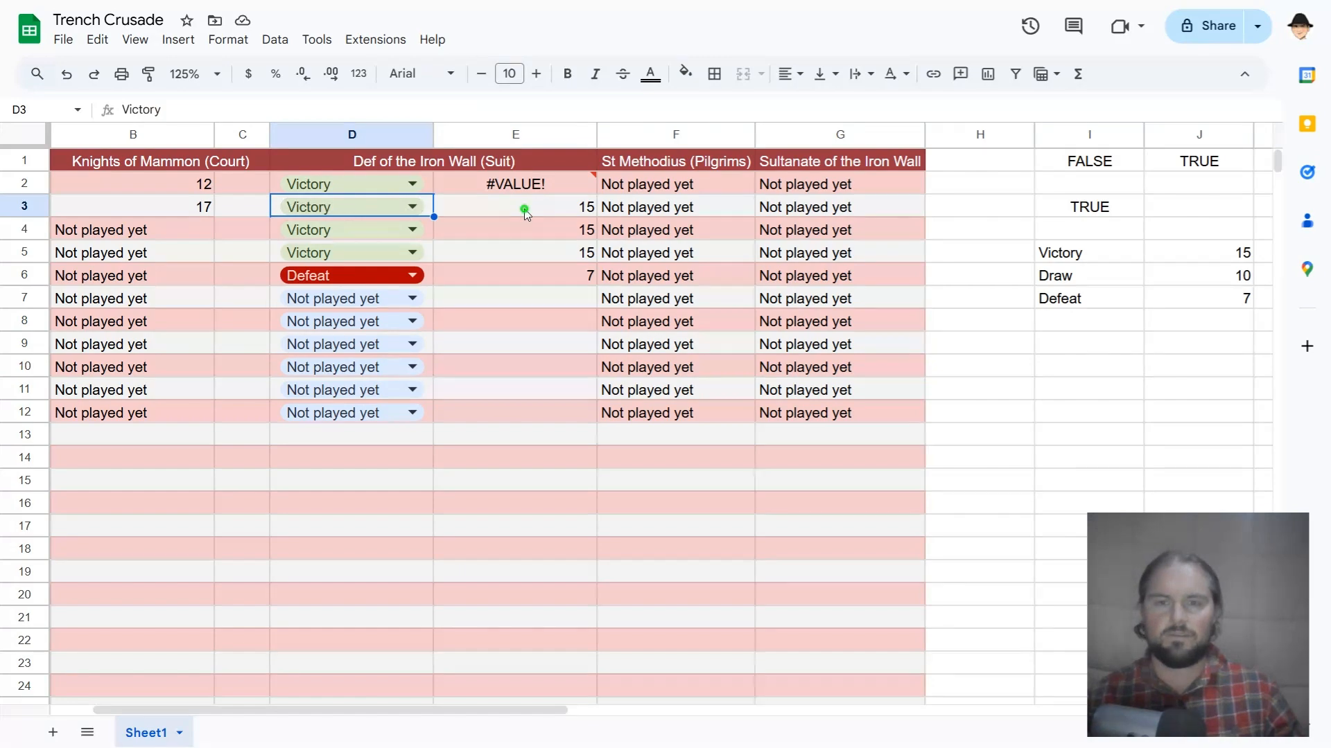
click(527, 212)
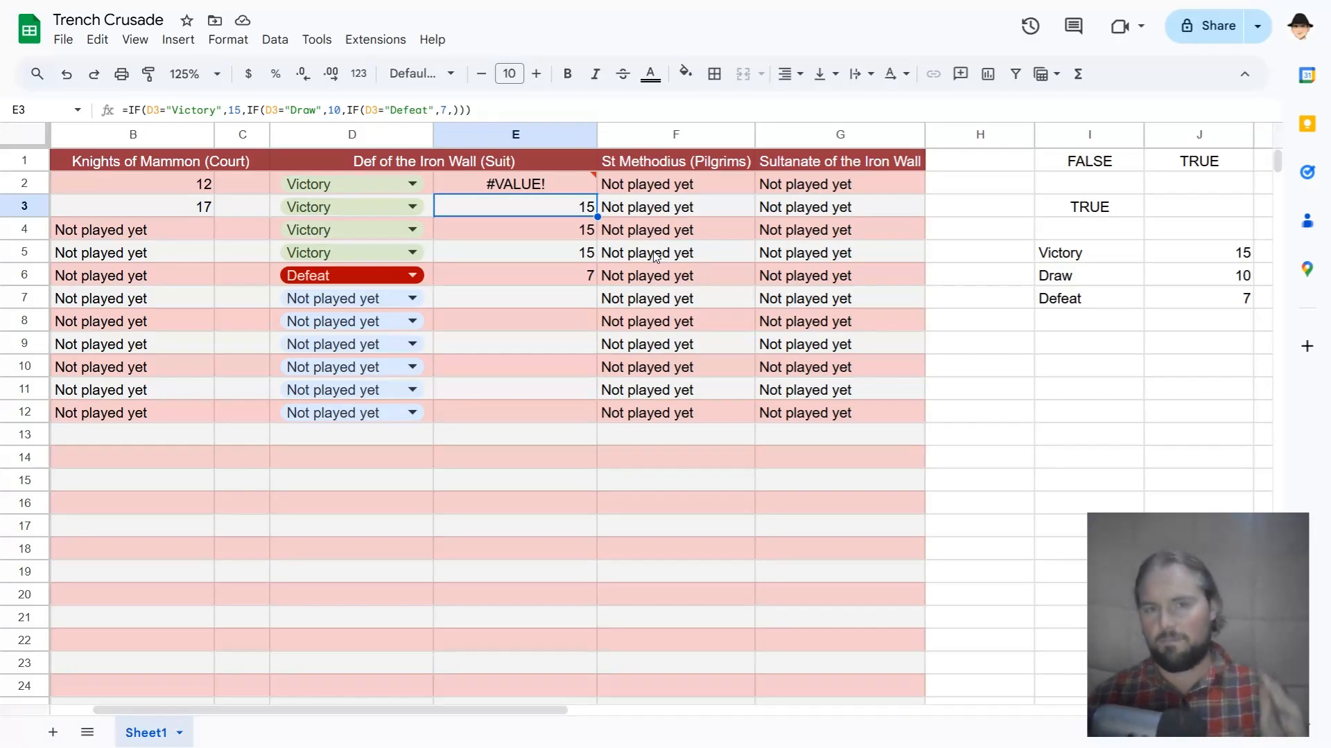
key(Down)
key(Down)
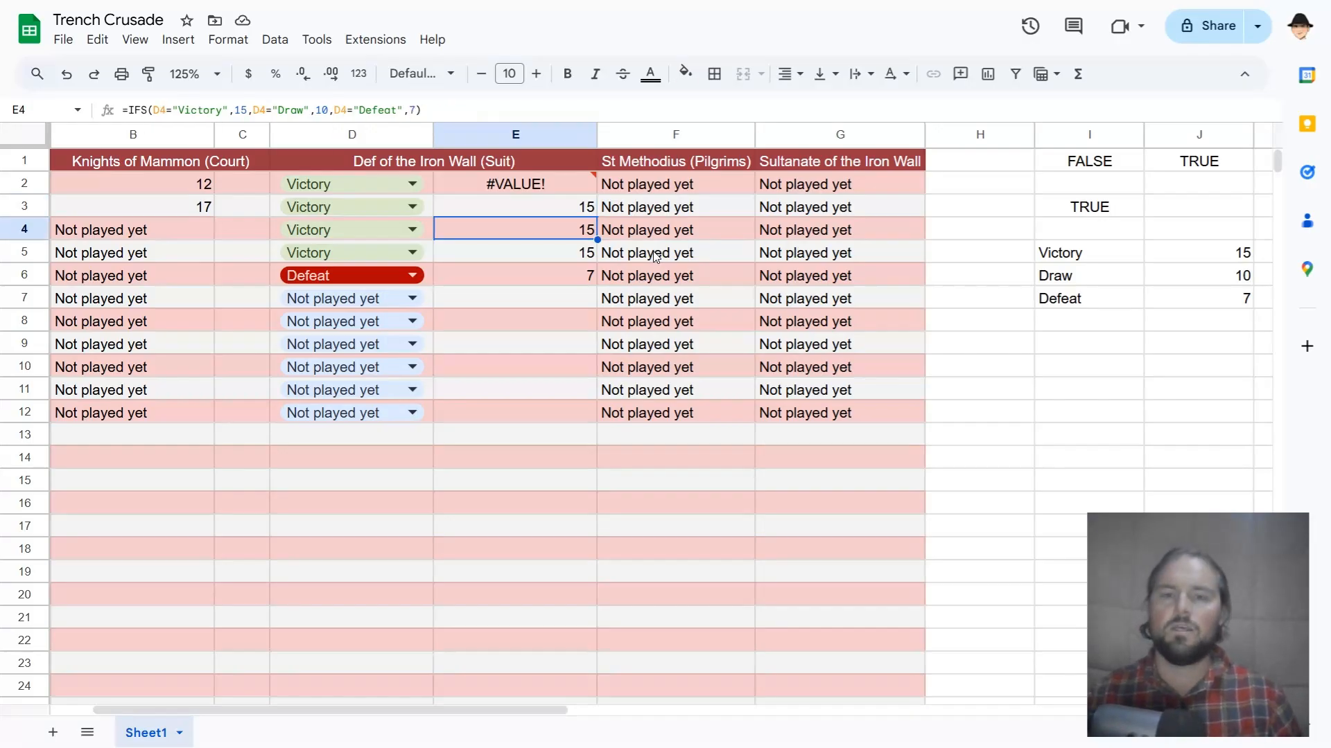
key(Return)
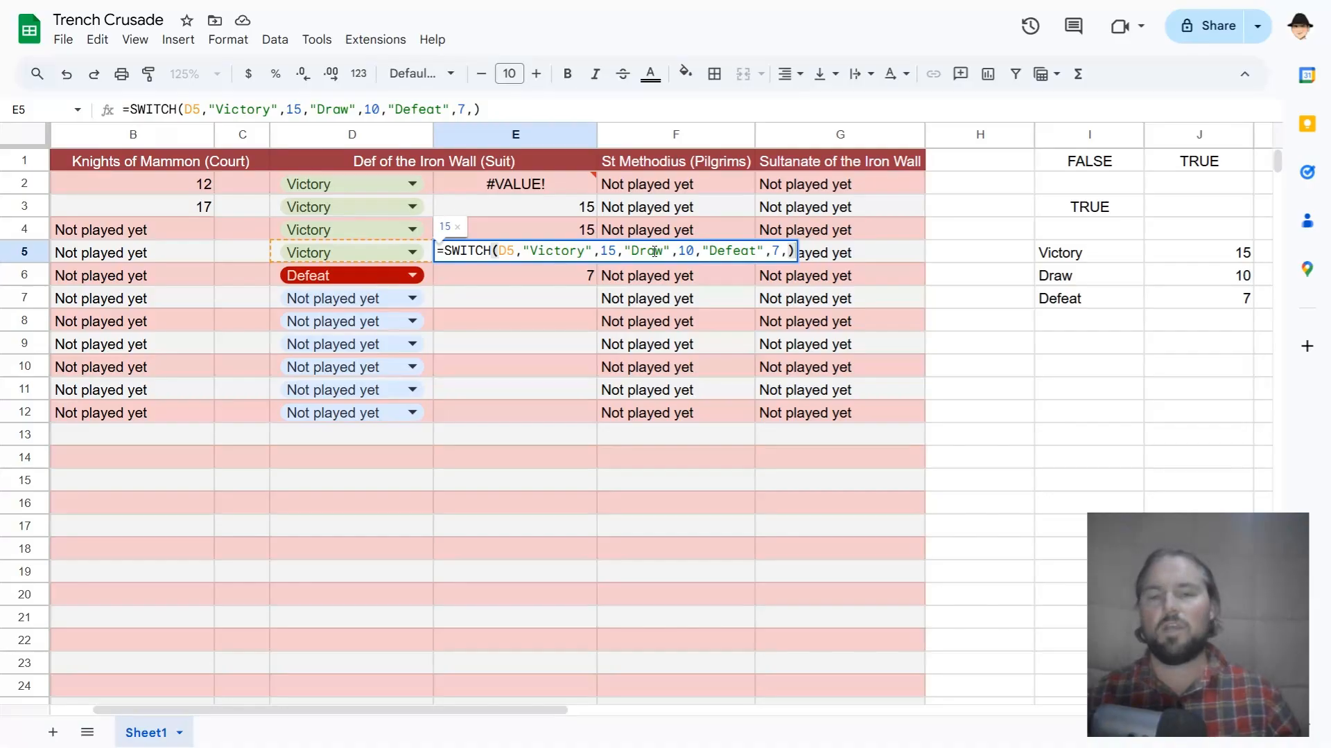
key(Return)
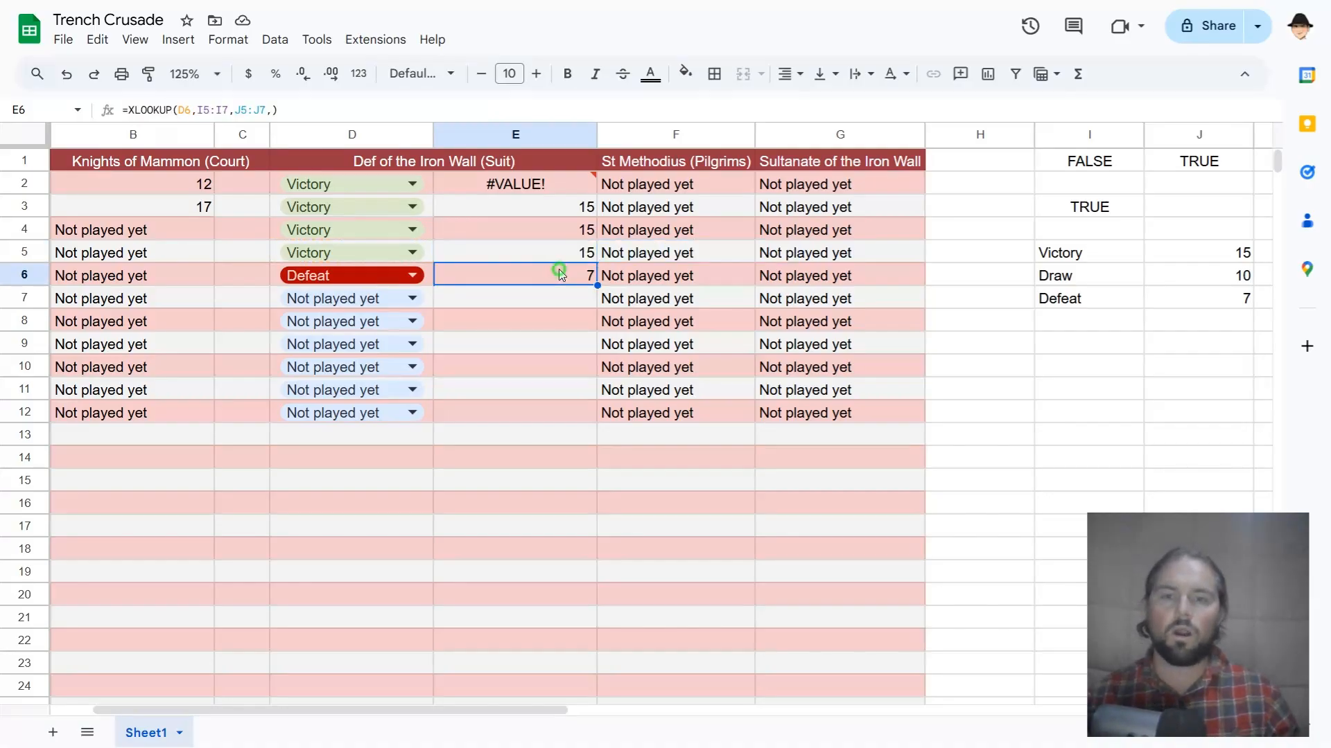
key(Return)
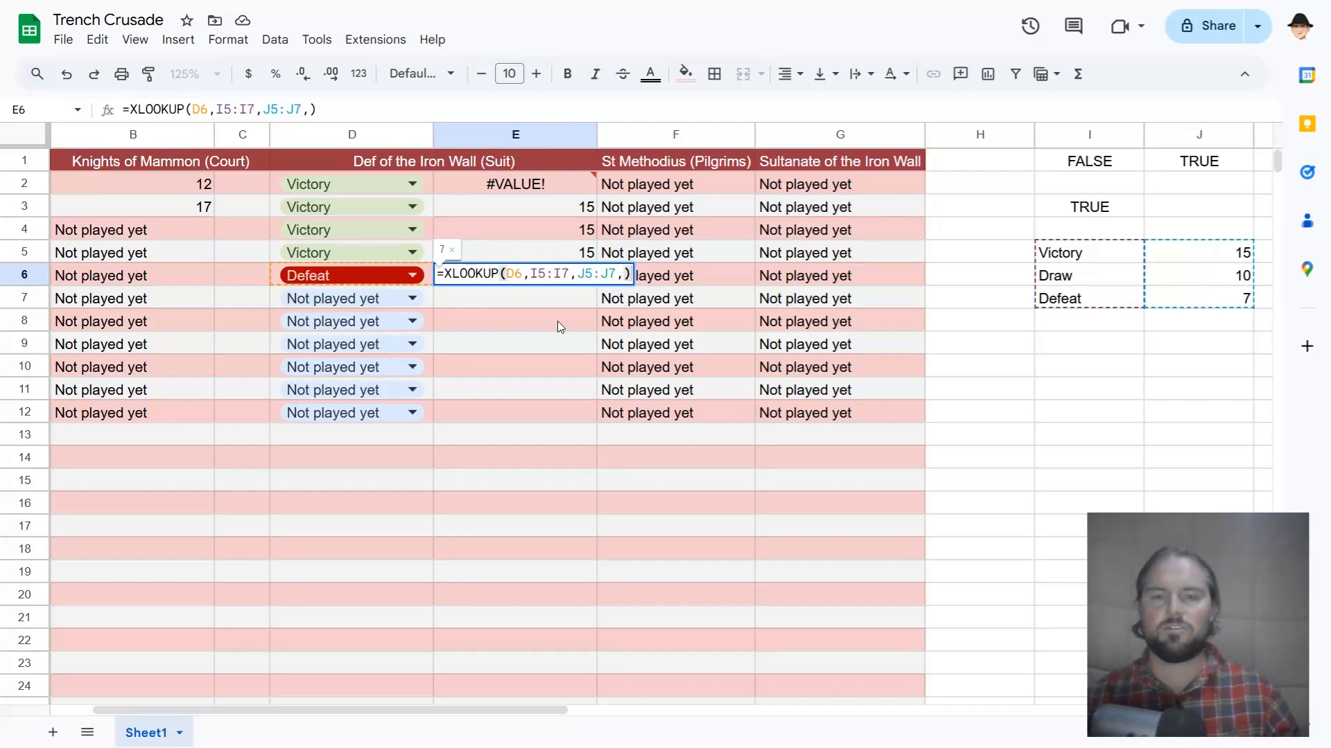
- Compare the SWITCH, XLOOKUP, IFS and nested IF formulas by opening E5, E6, E4 and E3 without changes
click(546, 253)
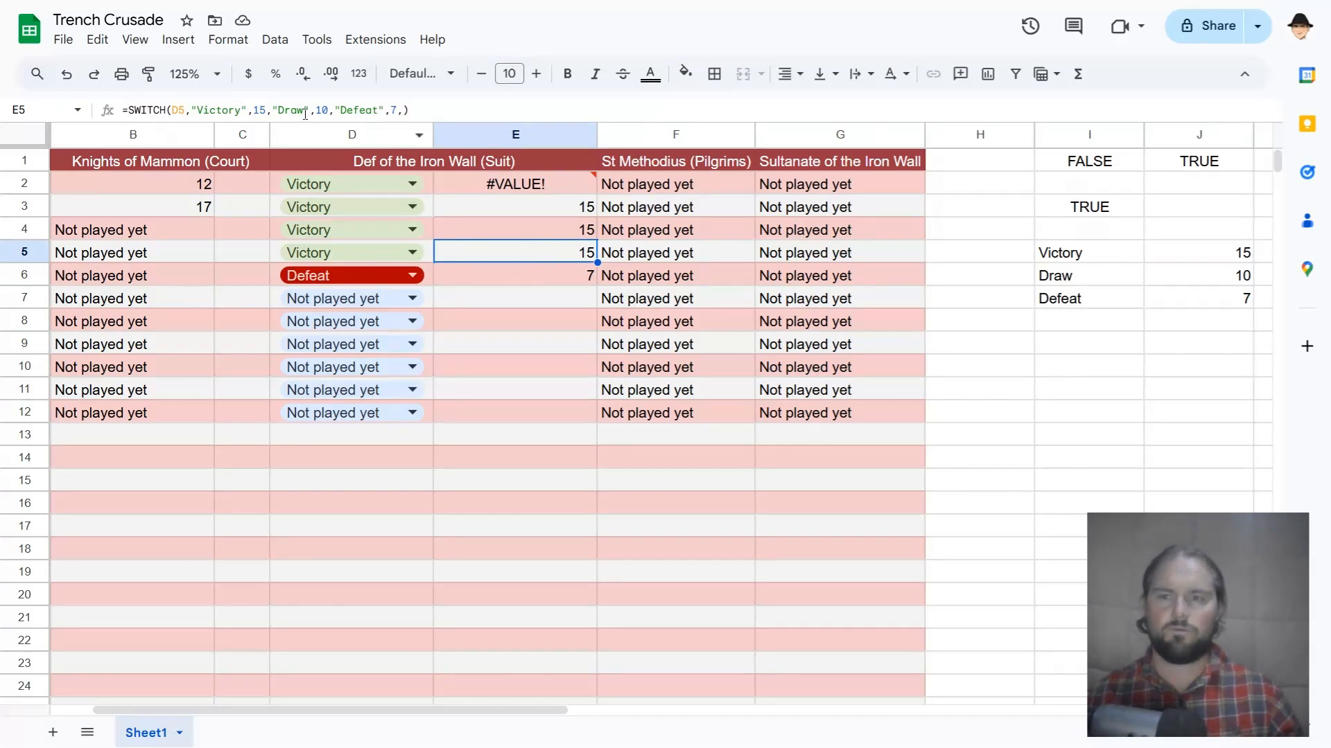
double_click(547, 249)
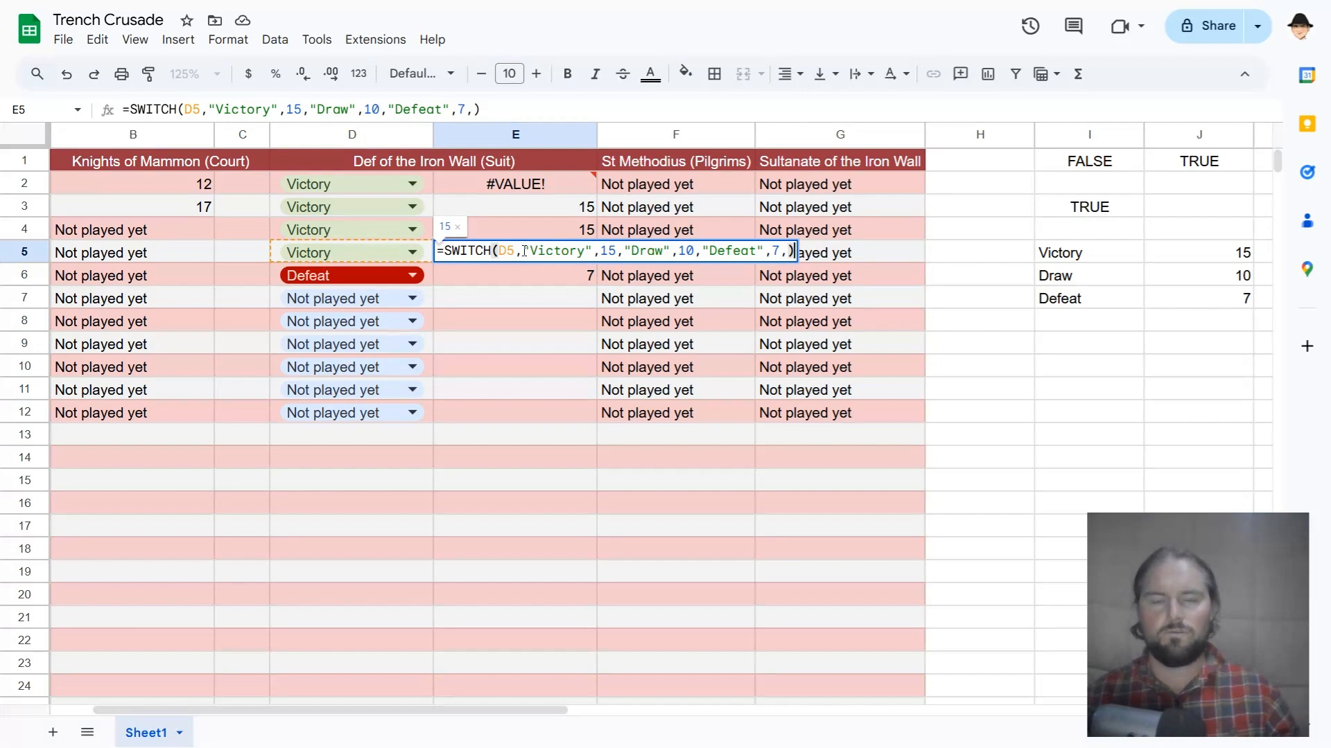
key(Return)
double_click(531, 270)
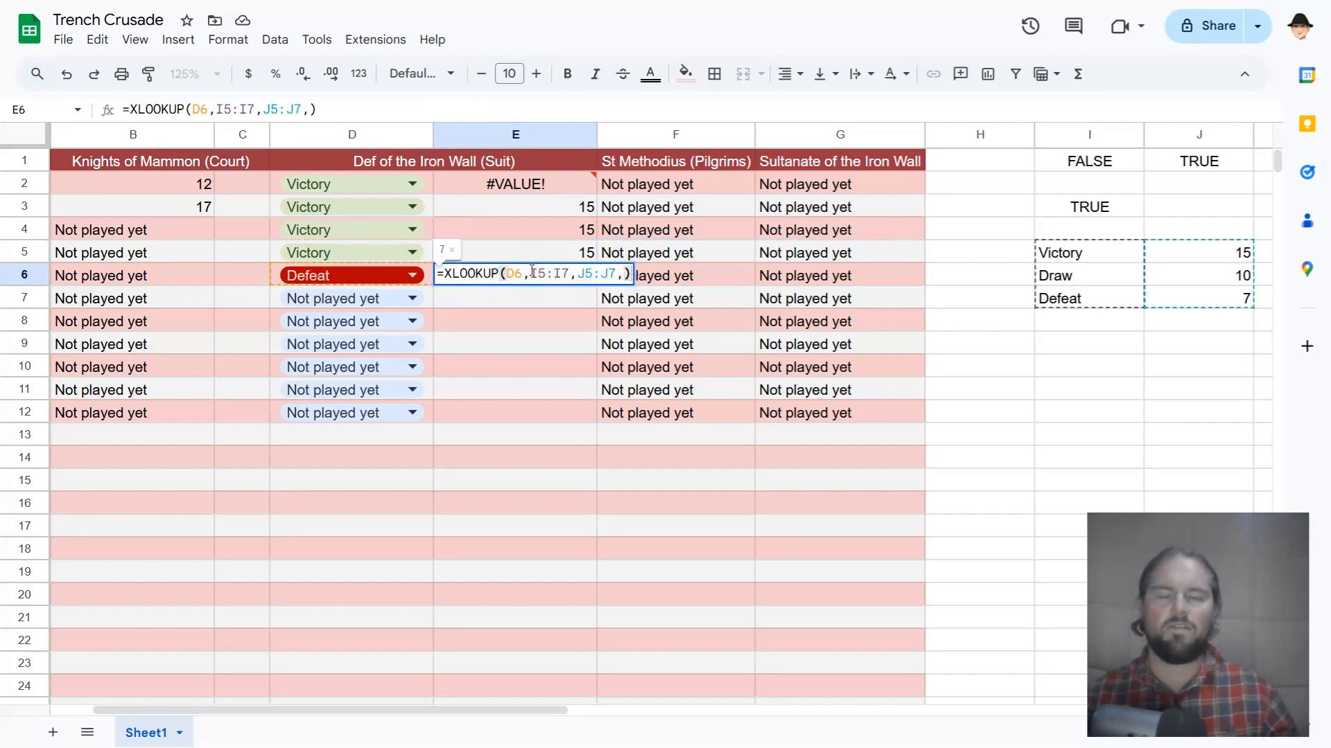
key(Escape)
double_click(539, 235)
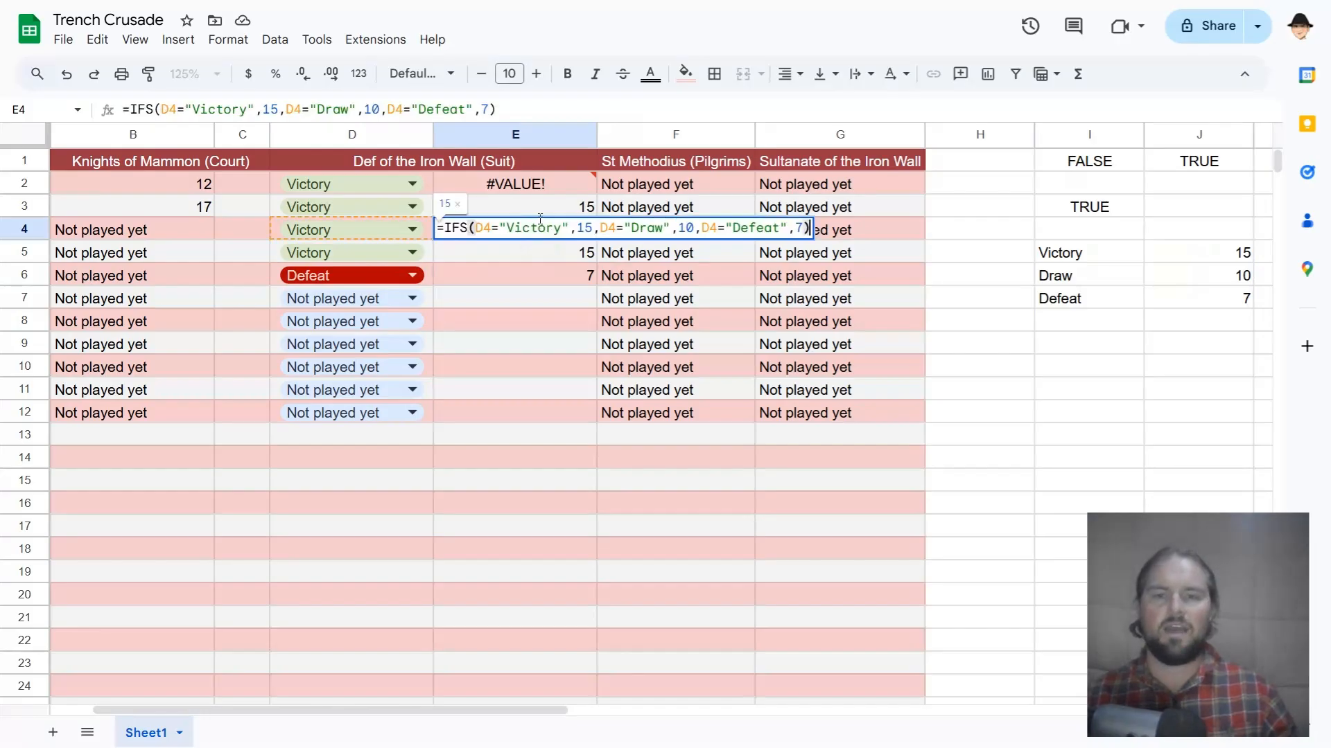
key(Escape)
double_click(541, 214)
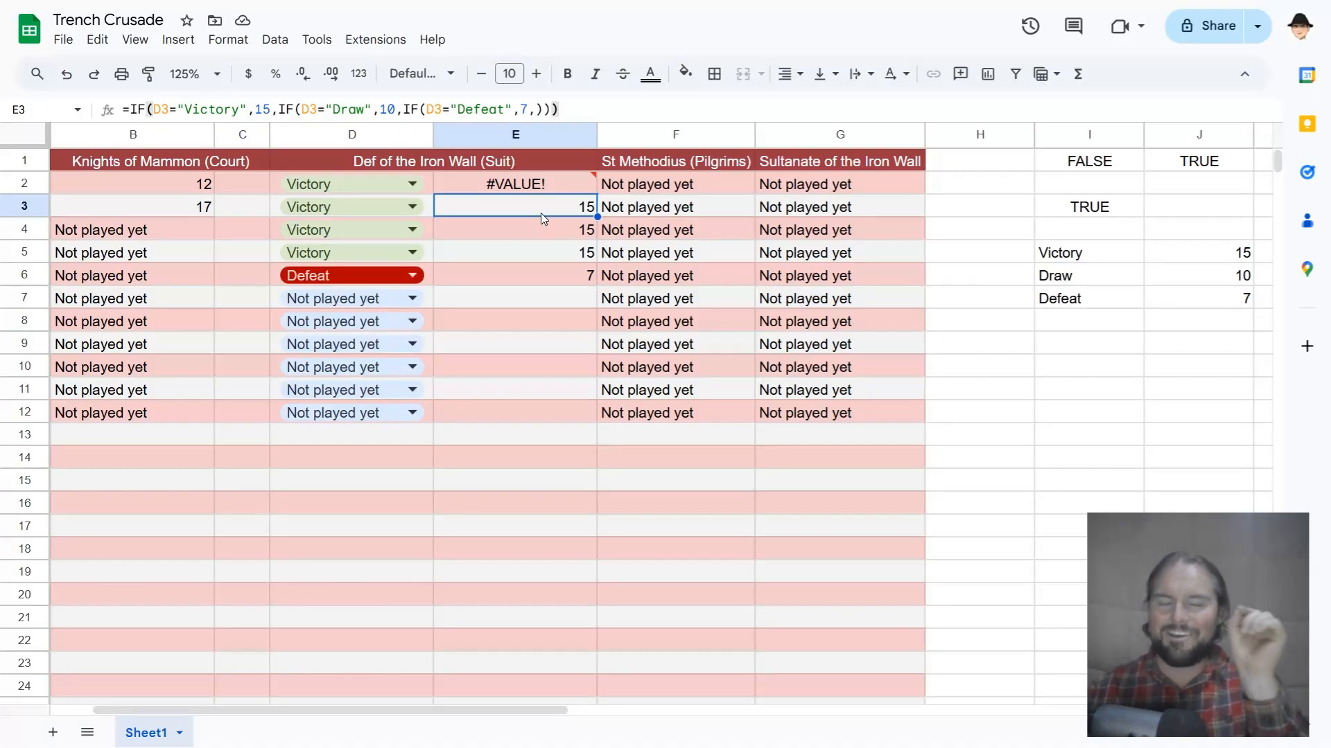
- Inspect the original OR formula in E2 without changing it, and select the alternative formulas in E3:E6
key(Up)
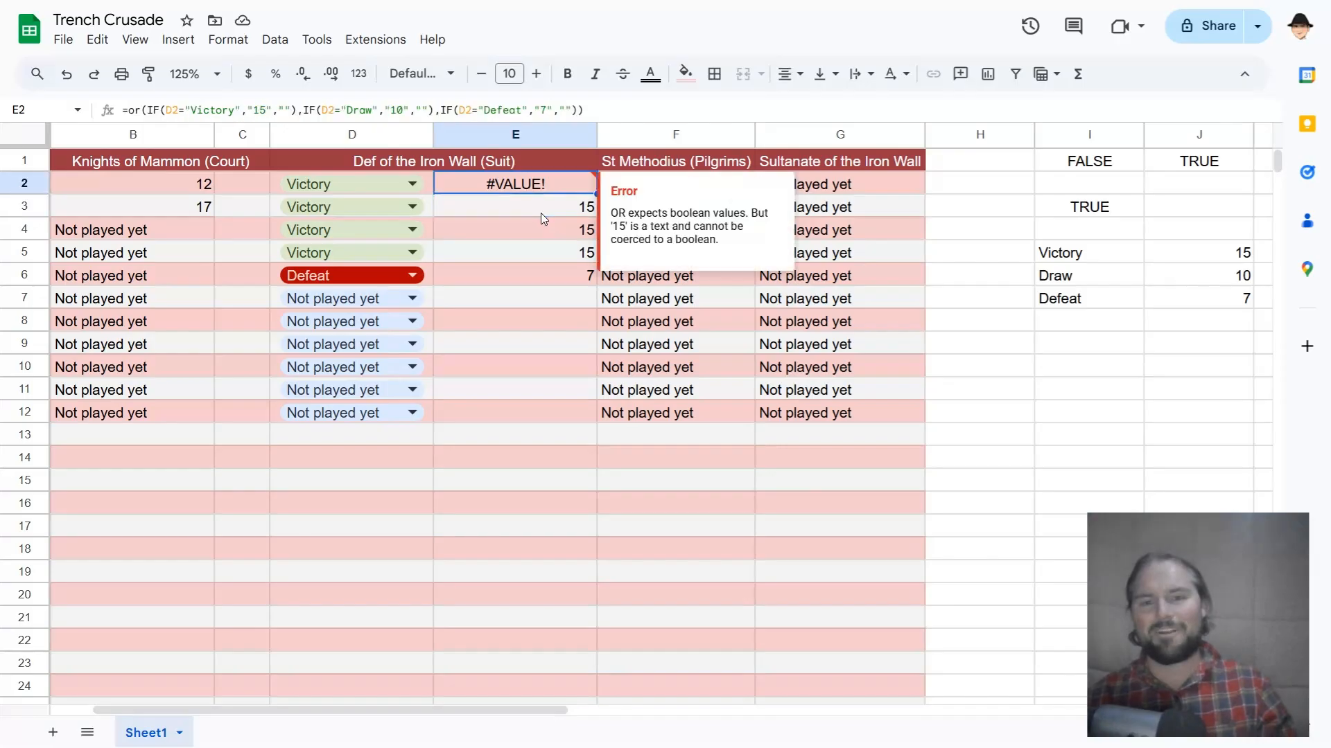
key(Return)
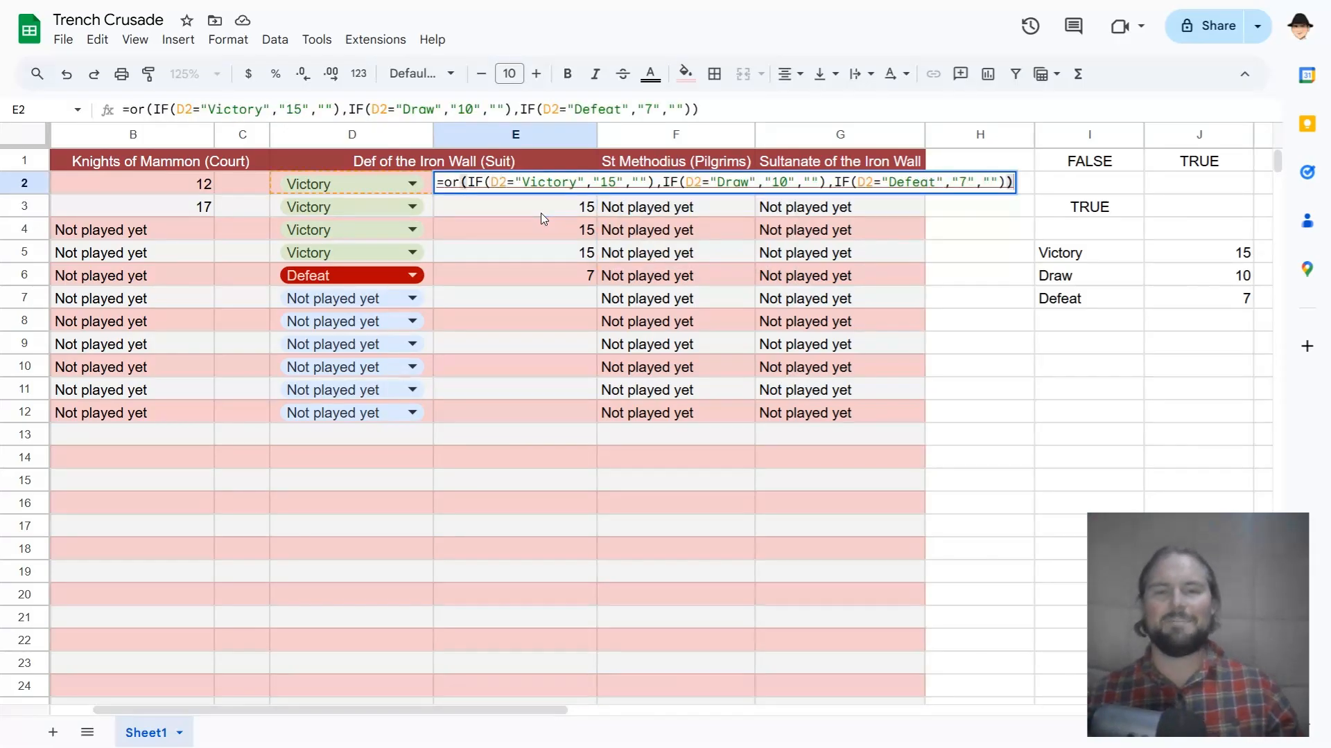
key(Escape)
drag(541, 213, 543, 273)
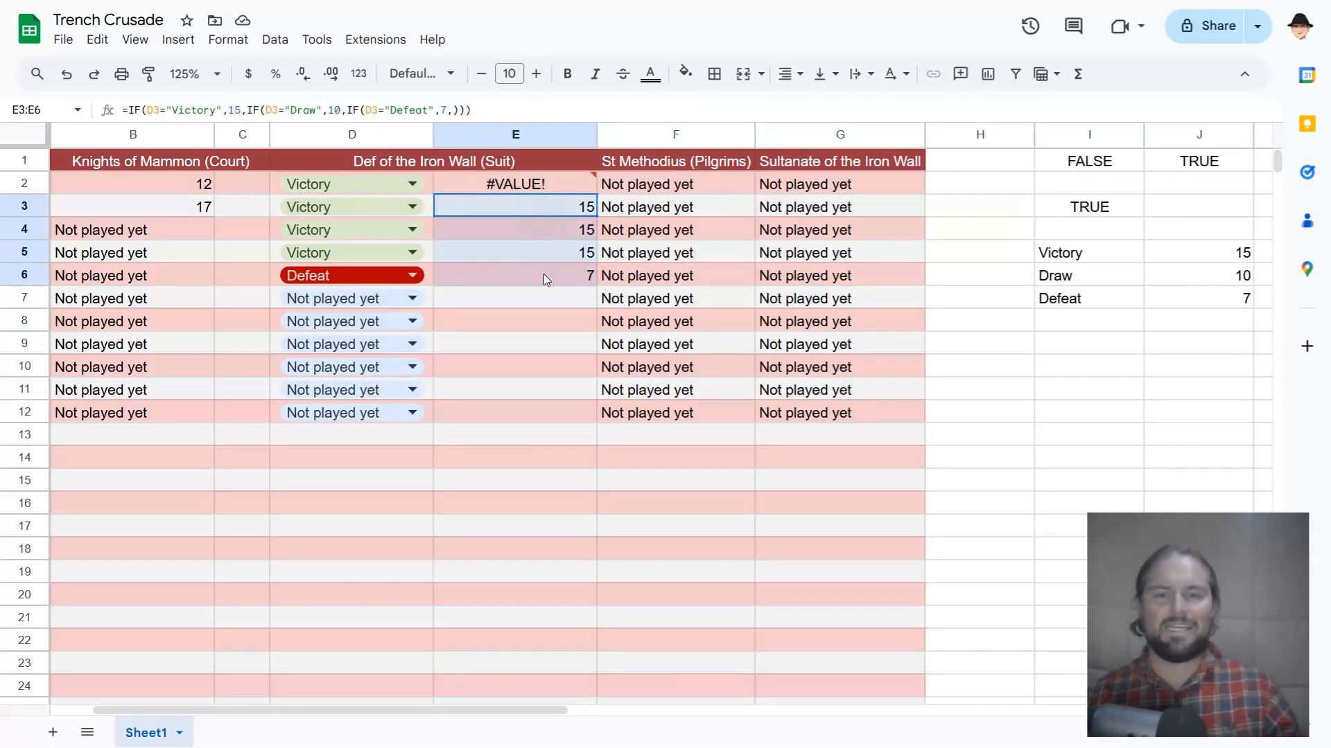